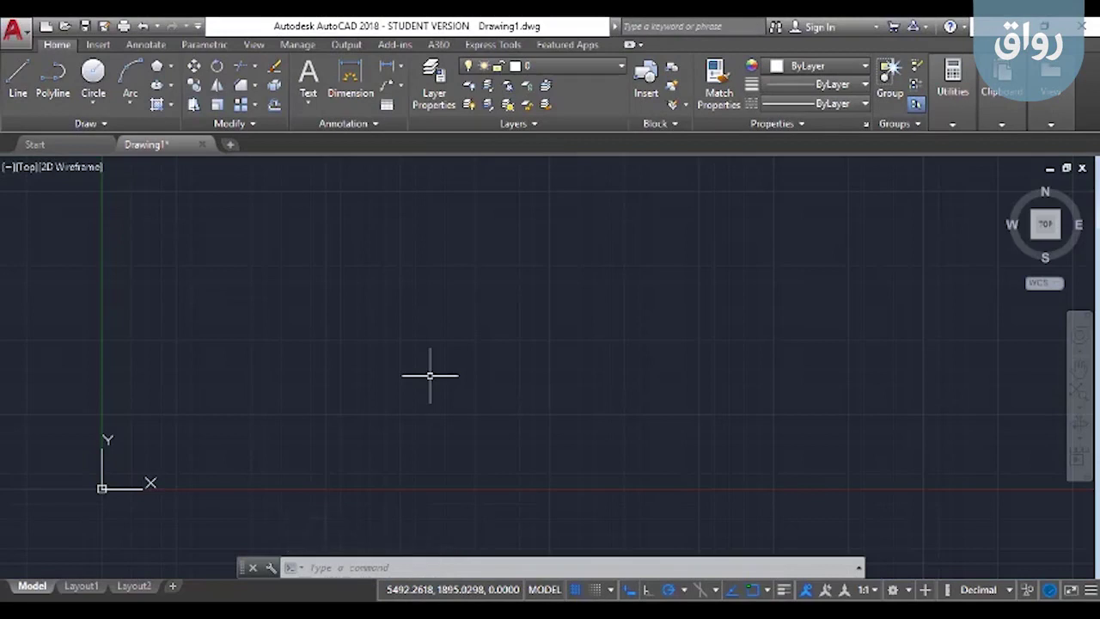
# Step: Draw a trial rectangle and erase it with a crossing selection
pyautogui.click(172, 69)
pyautogui.click(180, 91)
pyautogui.click(631, 258)
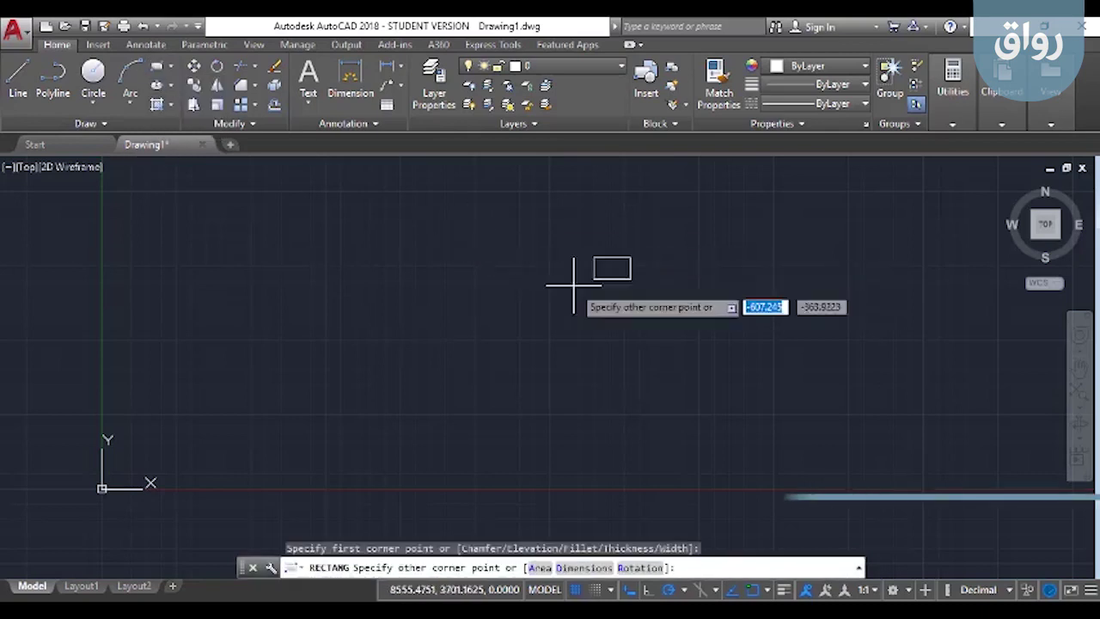
pyautogui.click(322, 377)
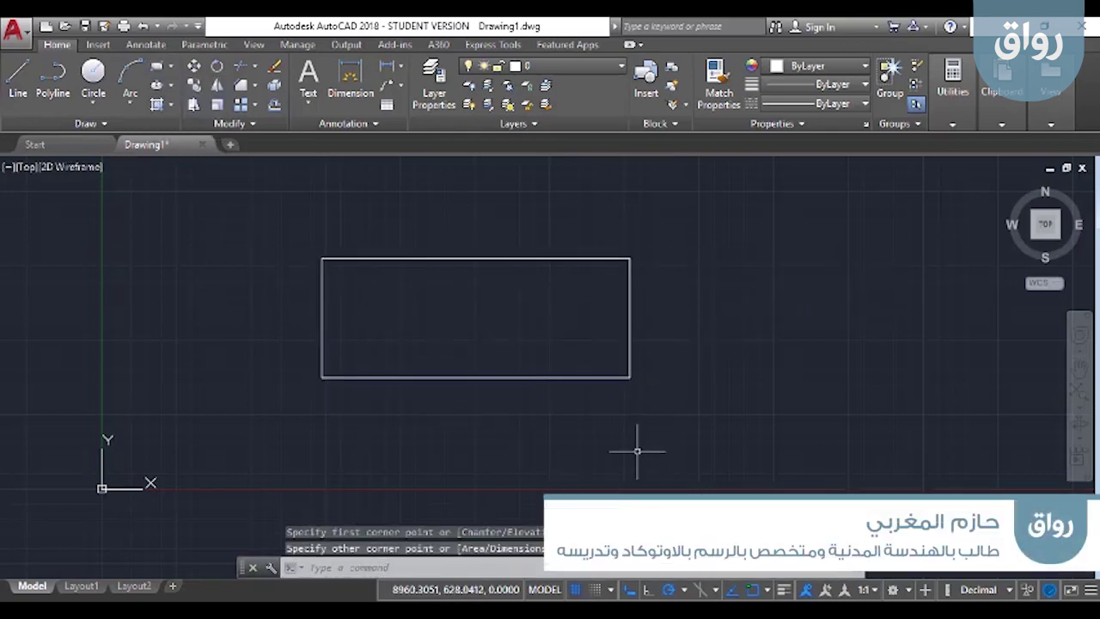
pyautogui.scroll(3, 641, 263)
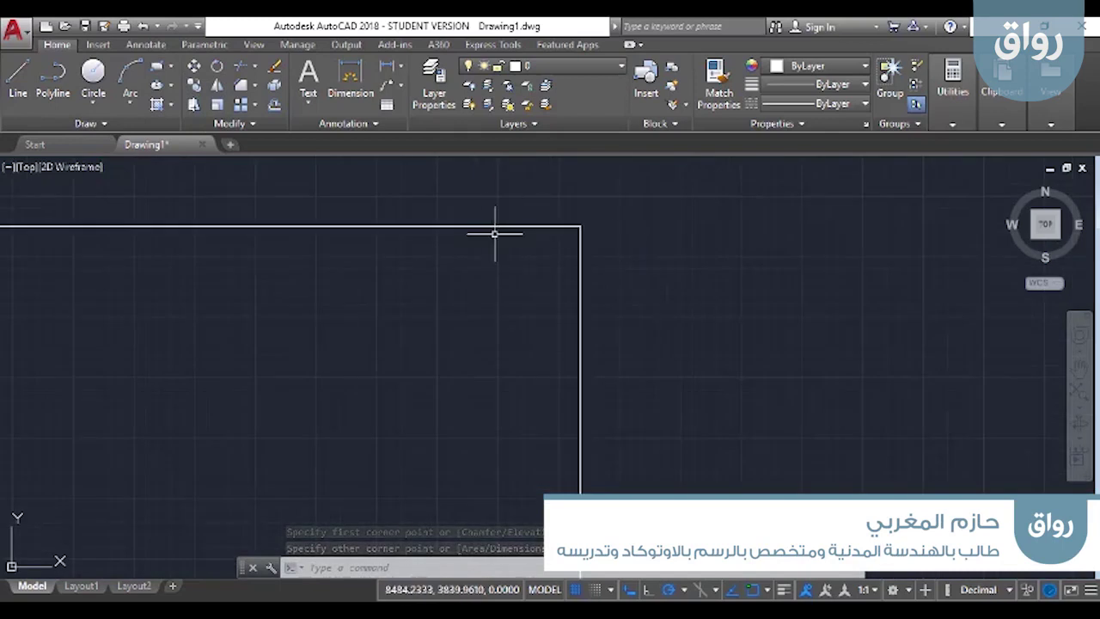
pyautogui.click(613, 217)
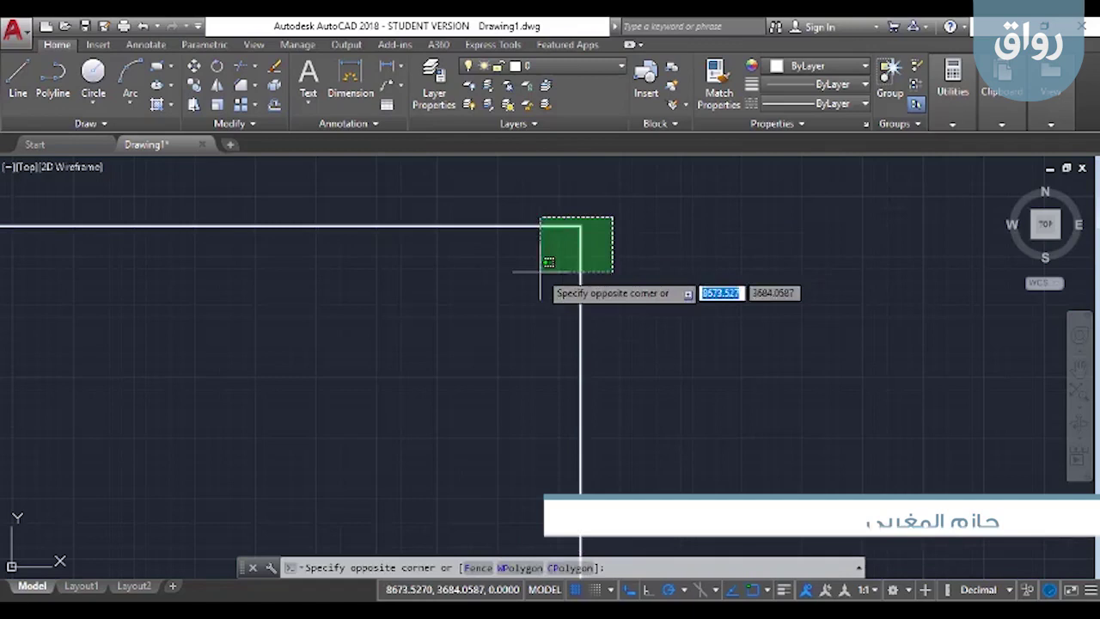
pyautogui.click(540, 272)
pyautogui.press('Delete')
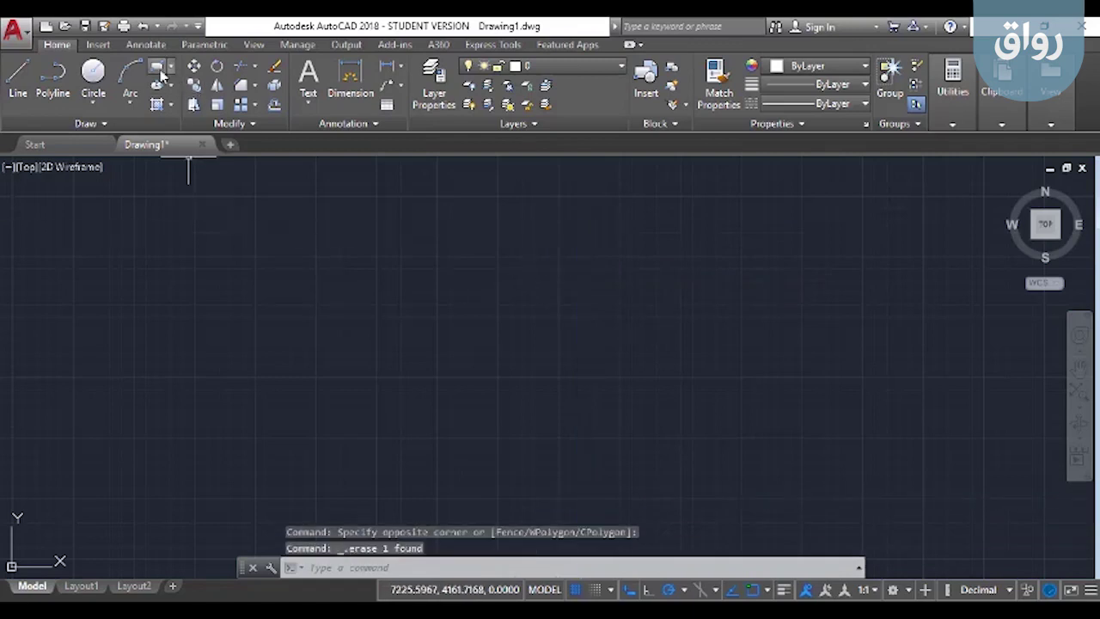
# Step: Draw a rectangle with 500 by 500 chamfered corners and zoom in to inspect them
pyautogui.click(160, 72)
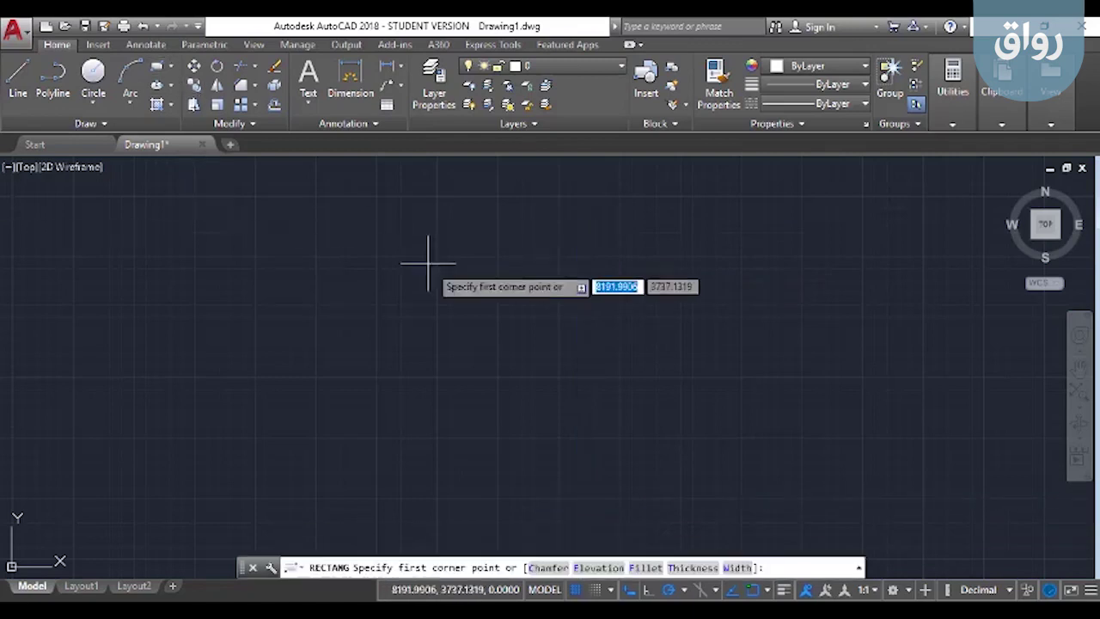
pyautogui.click(544, 568)
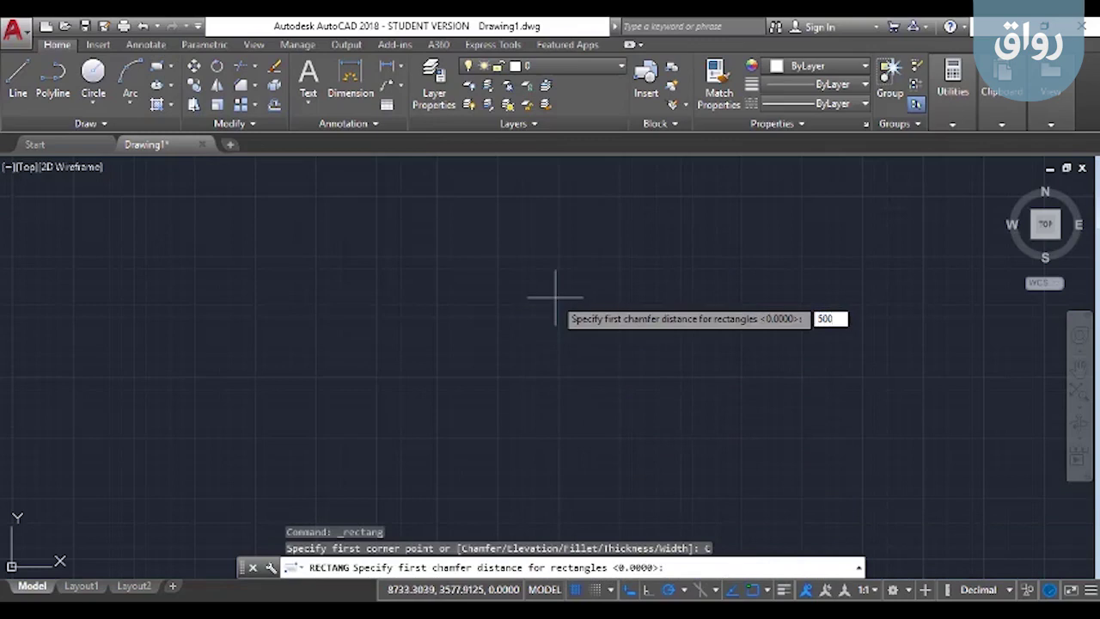
pyautogui.press('Return')
pyautogui.press('Return')
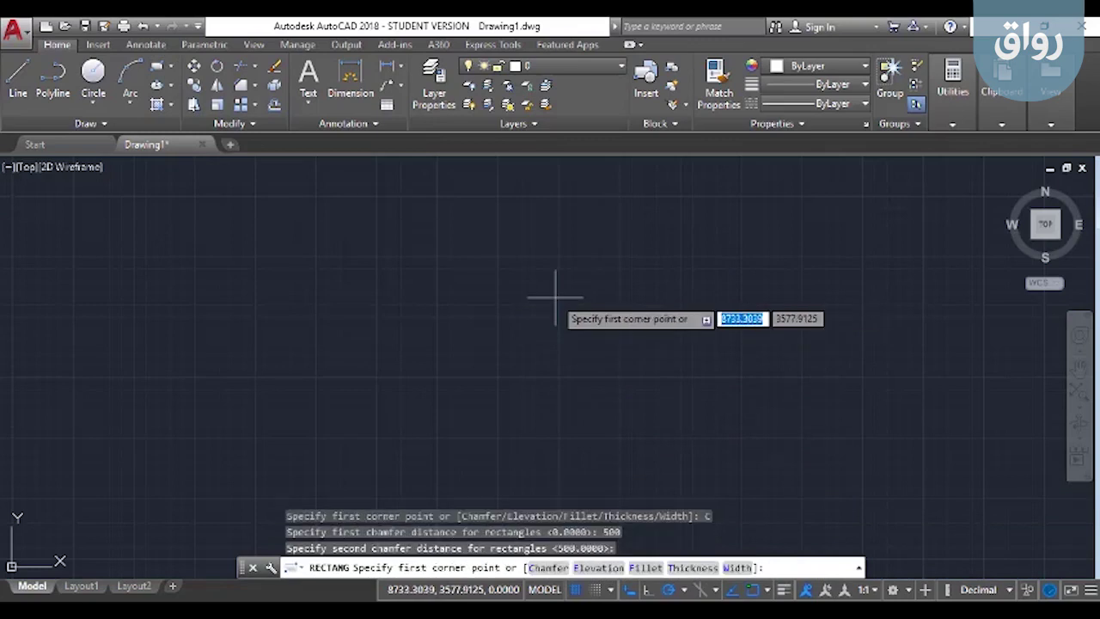
pyautogui.click(658, 249)
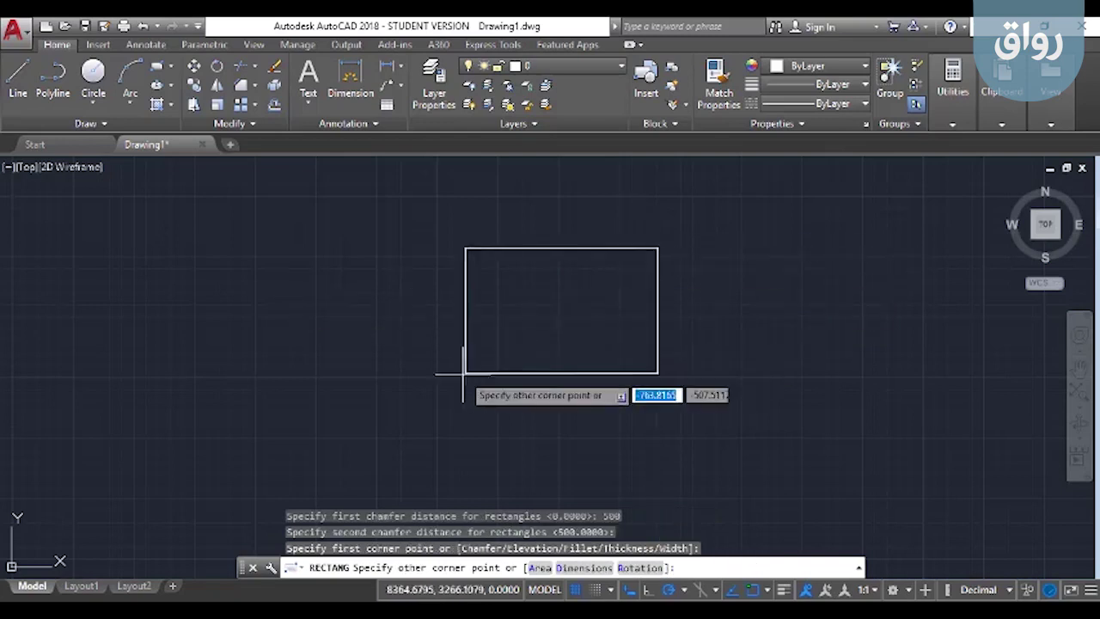
pyautogui.click(248, 425)
pyautogui.scroll(3, 624, 312)
pyautogui.scroll(-2, 691, 223)
pyautogui.scroll(2, 653, 413)
pyautogui.scroll(-2, 714, 353)
pyautogui.scroll(1, 754, 246)
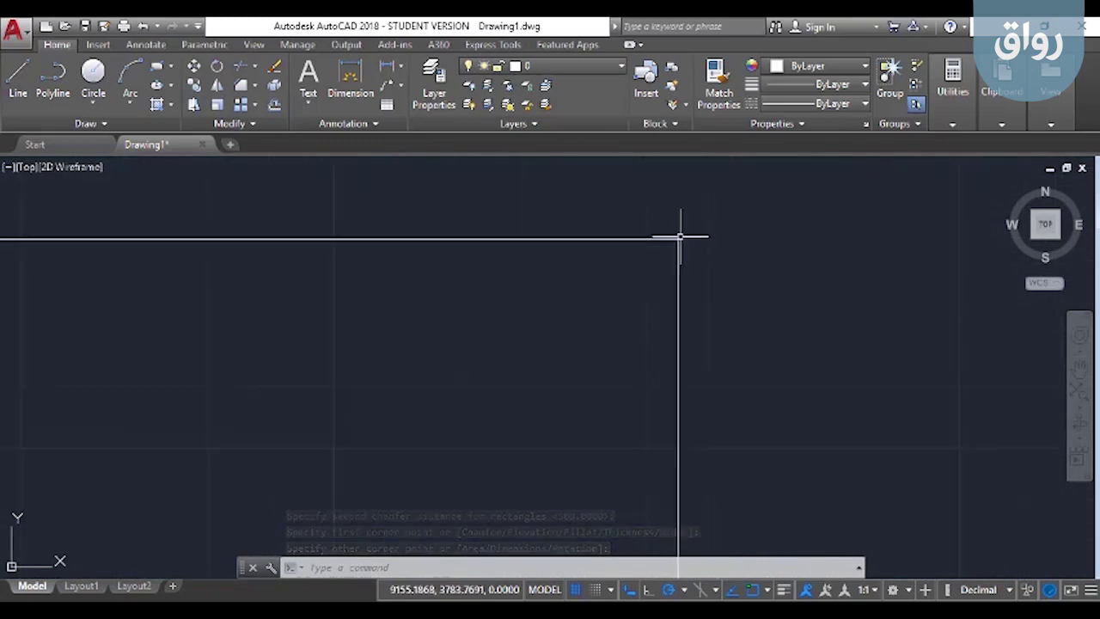
pyautogui.scroll(-10, 700, 224)
# Step: Erase the small chamfered rectangle with a crossing selection
pyautogui.click(720, 215)
pyautogui.click(662, 239)
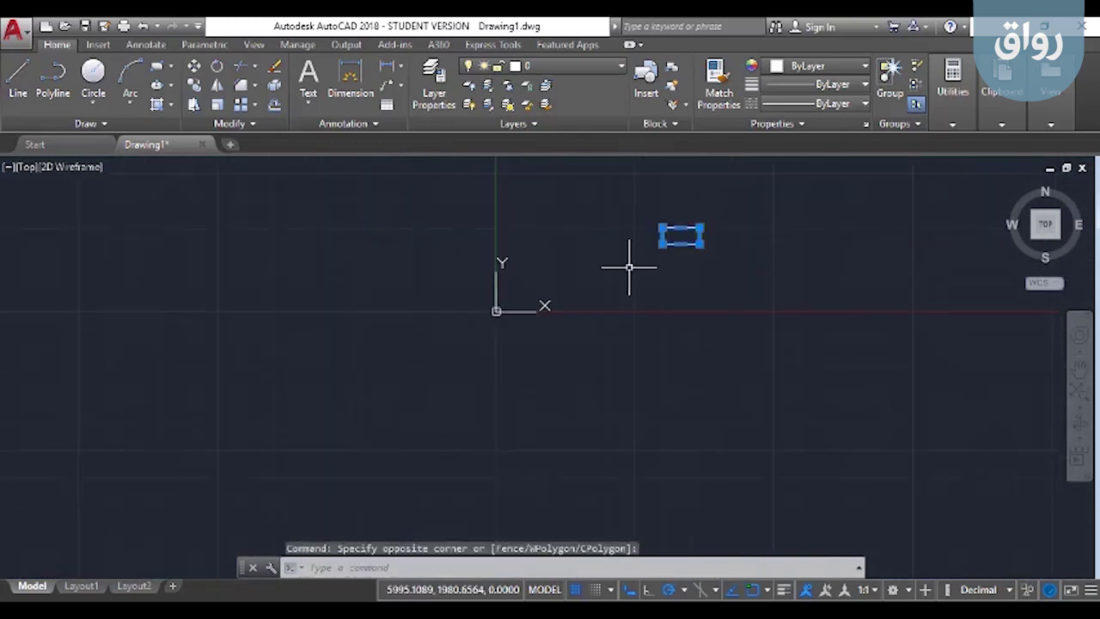
pyautogui.press('Delete')
pyautogui.scroll(2, 631, 265)
pyautogui.scroll(2, 631, 265)
pyautogui.write('REC')
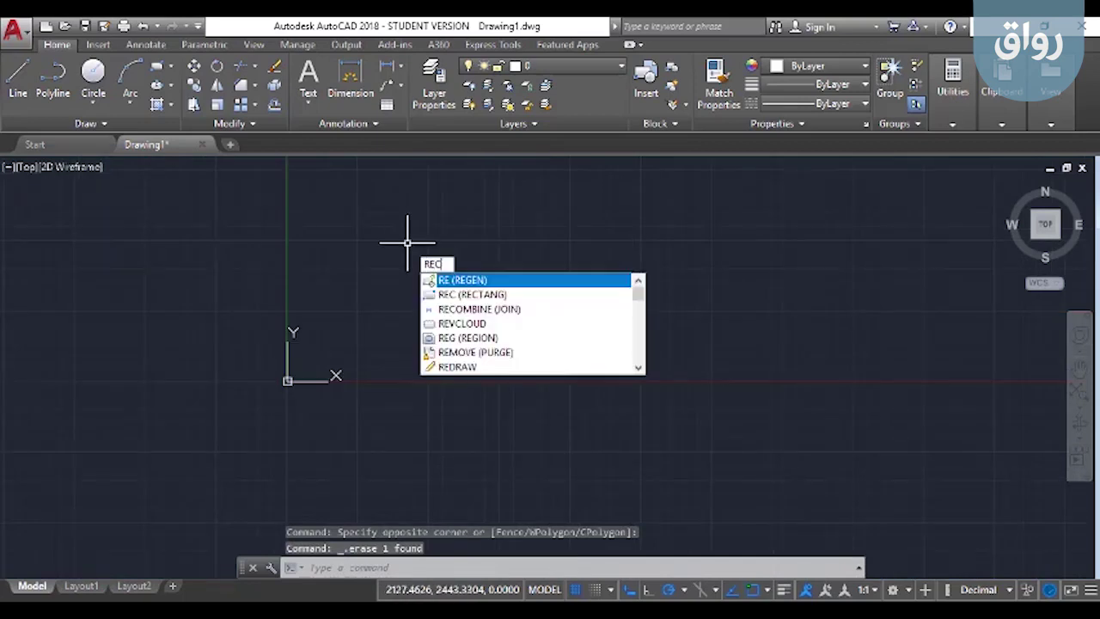
# Step: Draw a rectangle with chamfer distances 500 and 300 using REC's Chamfer option
pyautogui.press('Return')
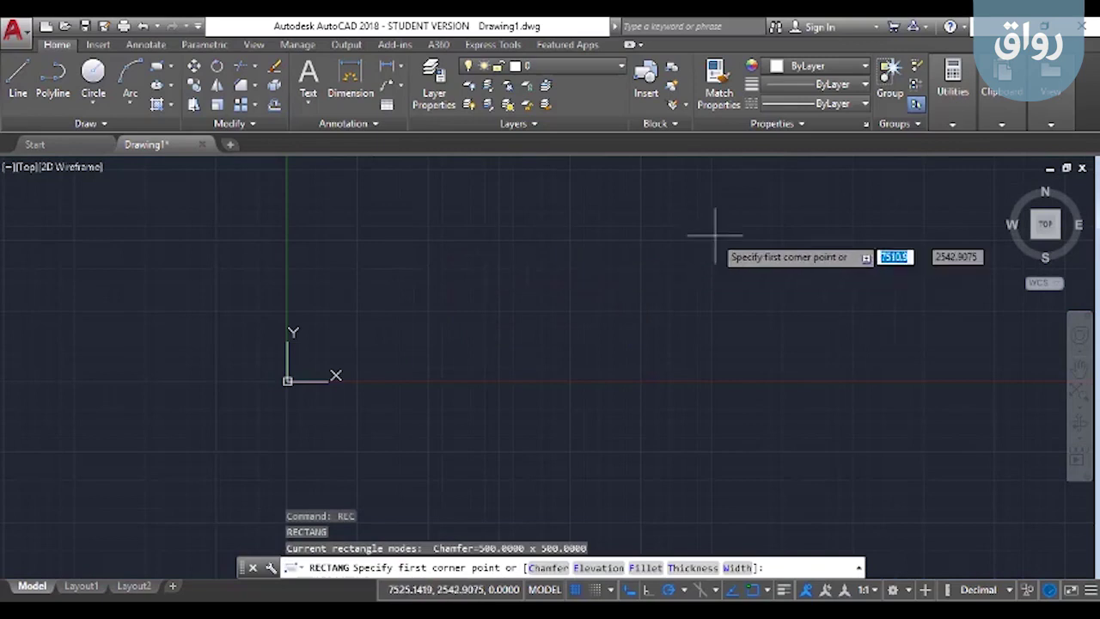
pyautogui.write('c')
pyautogui.press('Return')
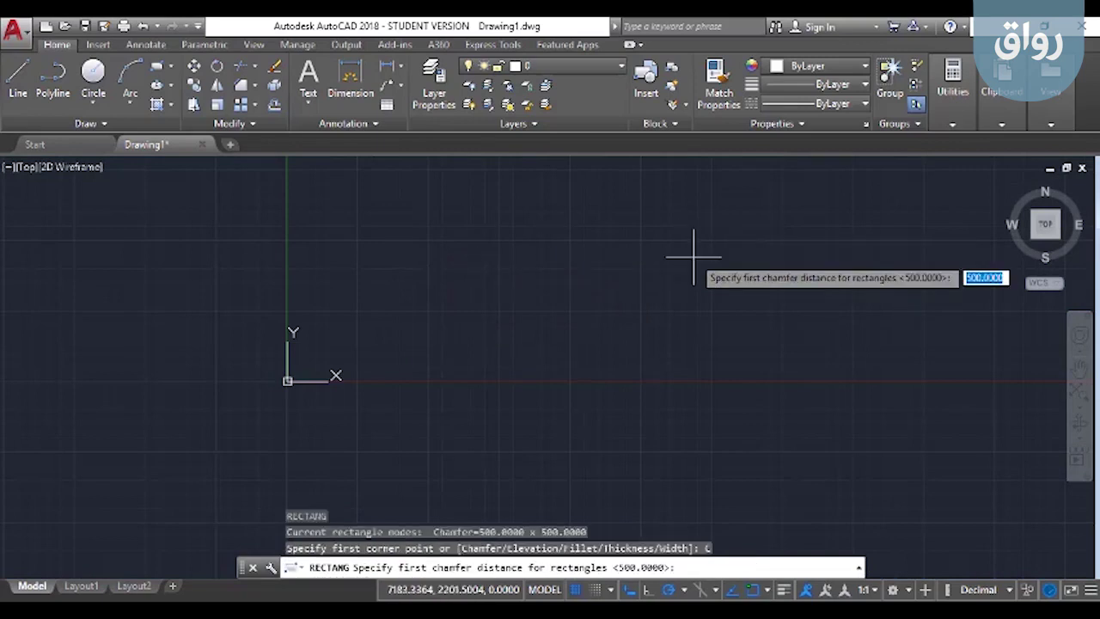
pyautogui.press('Return')
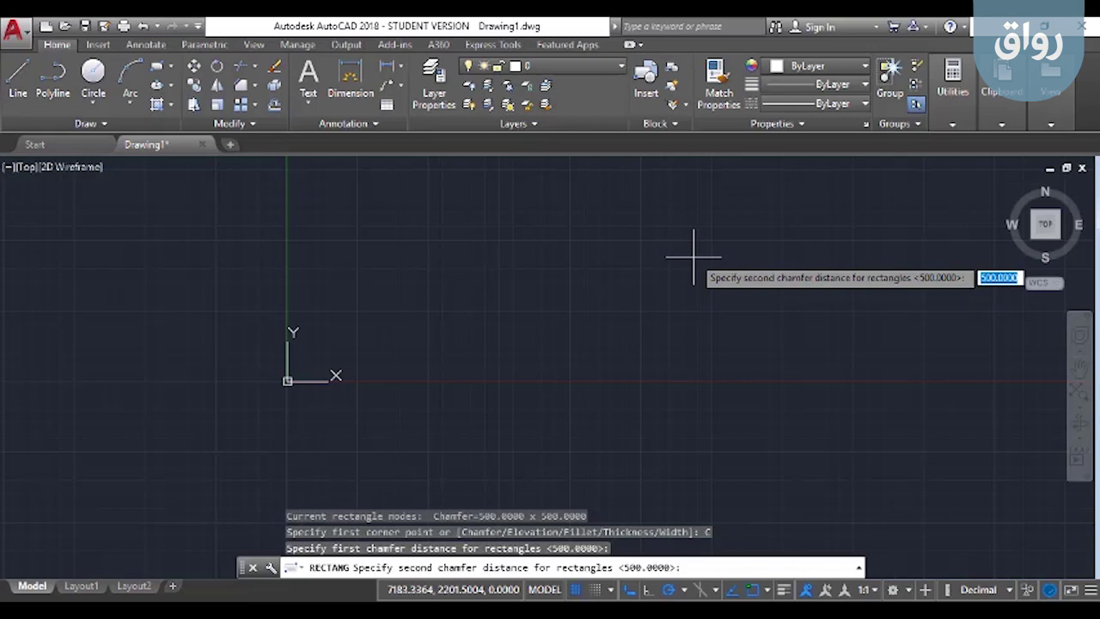
pyautogui.write('300')
pyautogui.press('Return')
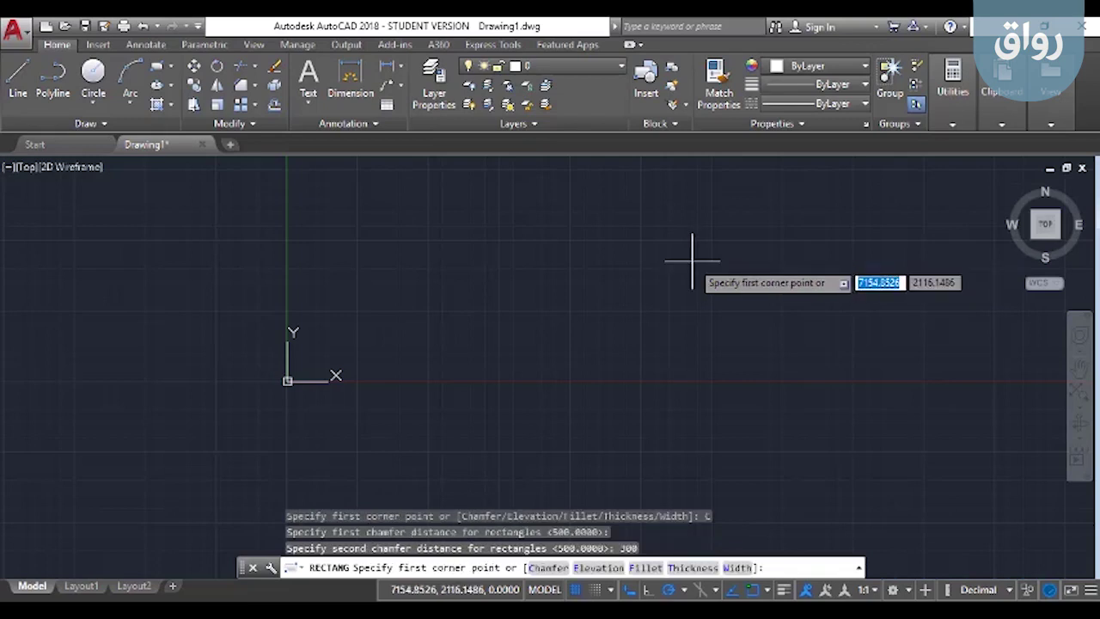
pyautogui.click(716, 245)
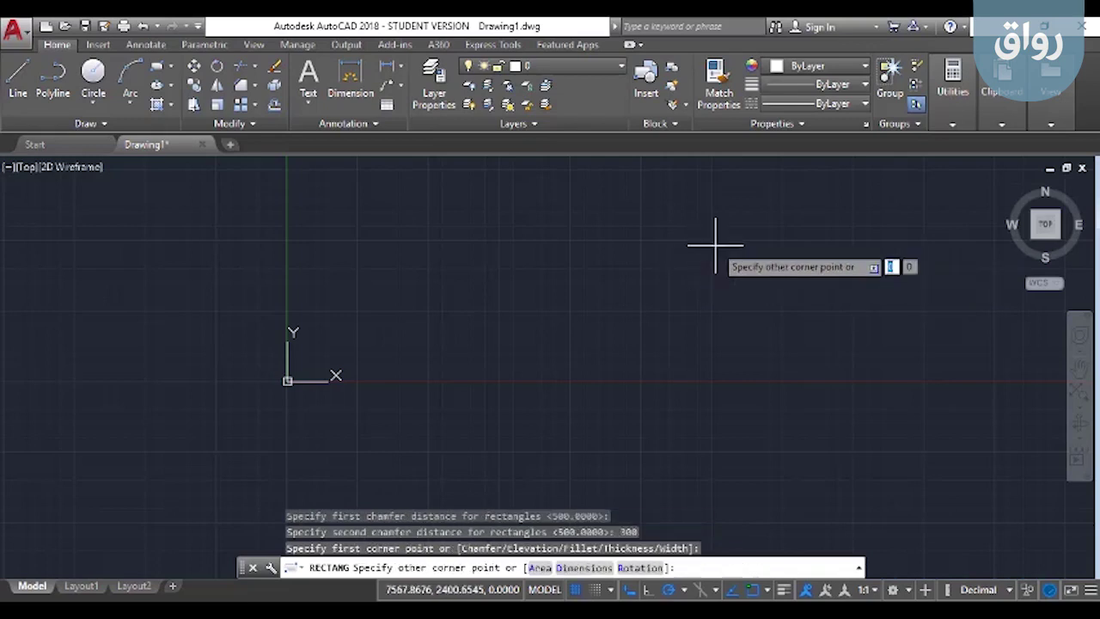
pyautogui.click(370, 429)
# Step: Zoom in on the 500 by 300 chamfered corner, then erase the rectangle
pyautogui.scroll(3, 705, 251)
pyautogui.scroll(-3, 744, 292)
pyautogui.scroll(3, 737, 248)
pyautogui.scroll(2, 765, 234)
pyautogui.scroll(-4, 680, 305)
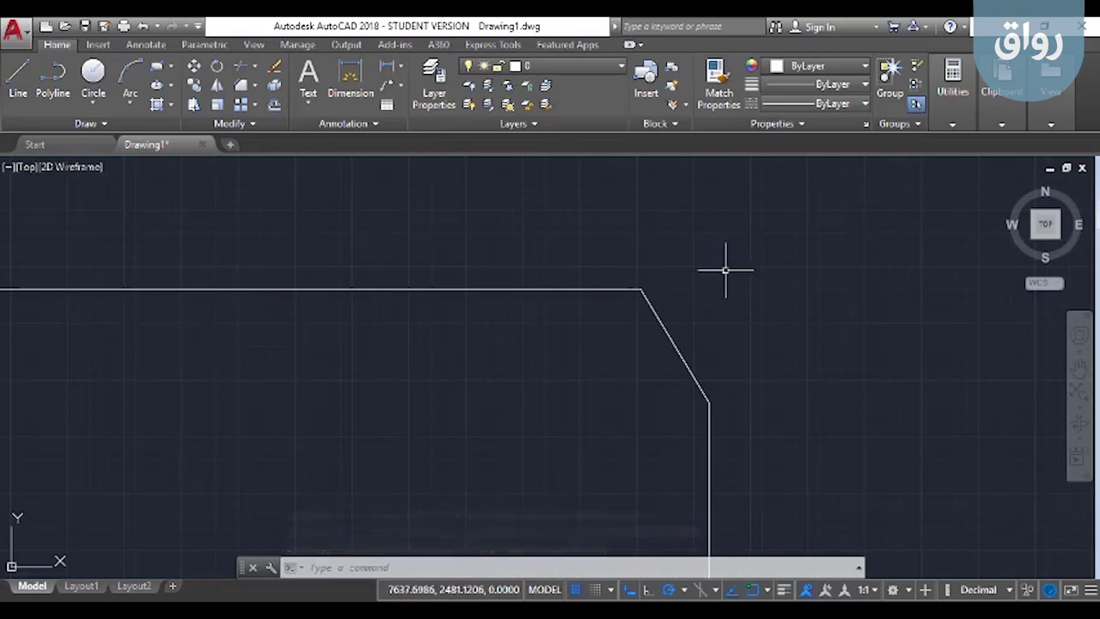
pyautogui.scroll(-5, 654, 327)
pyautogui.scroll(5, 676, 348)
pyautogui.click(656, 253)
pyautogui.click(519, 327)
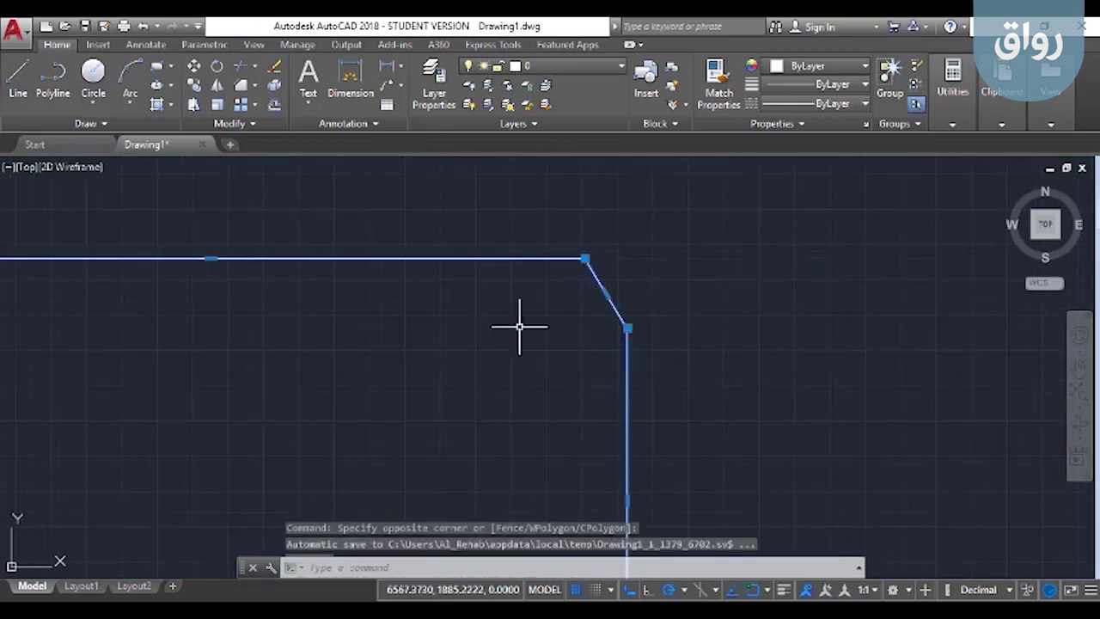
pyautogui.press('Delete')
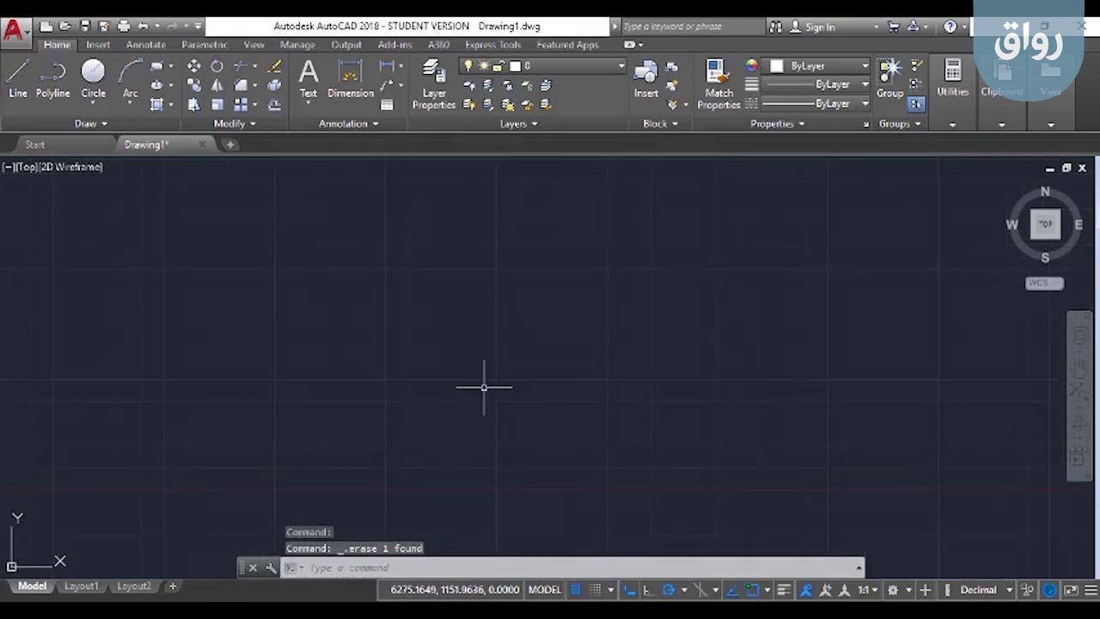
# Step: Reset both rectangle chamfer distances to 0 and draw a square-cornered rectangle
pyautogui.click(157, 66)
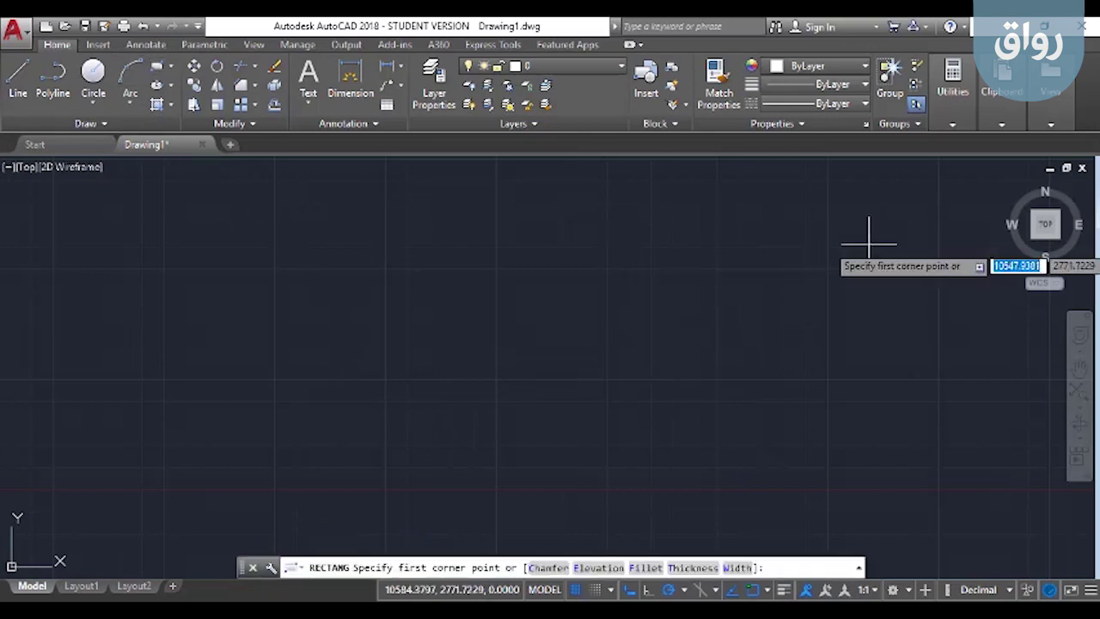
pyautogui.write('c')
pyautogui.press('Return')
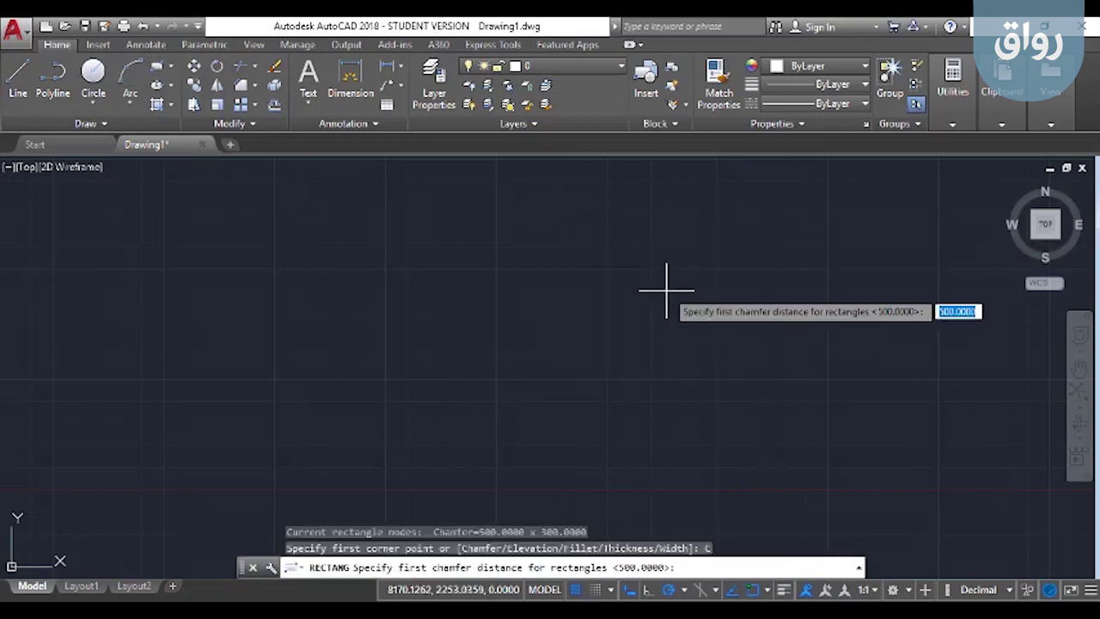
pyautogui.write('0')
pyautogui.press('Return')
pyautogui.write('0')
pyautogui.press('Return')
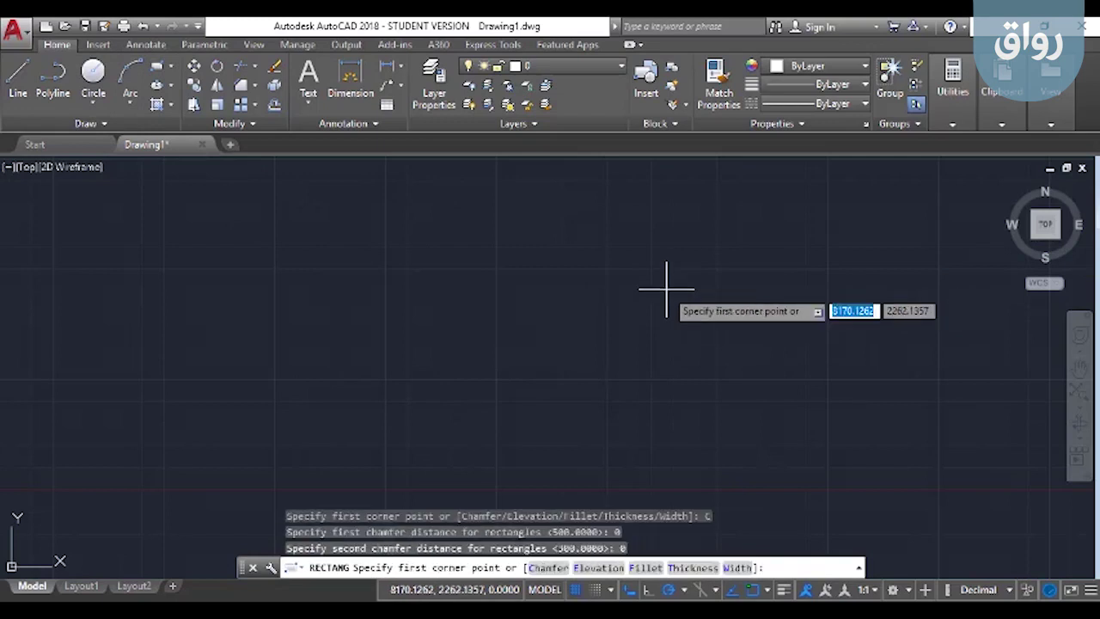
pyautogui.click(683, 238)
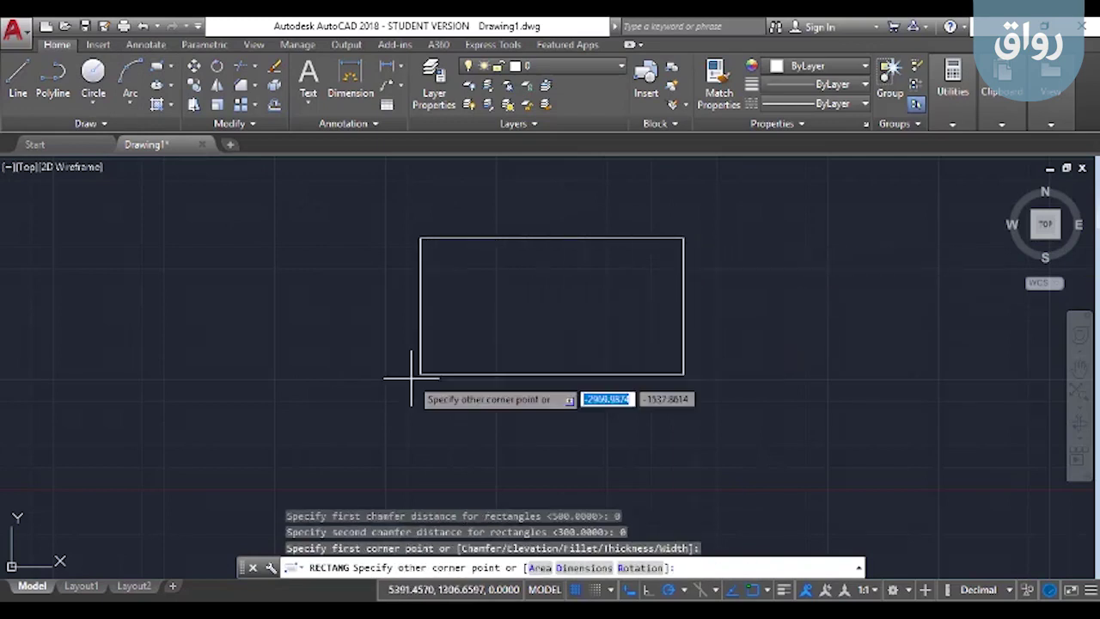
pyautogui.click(275, 422)
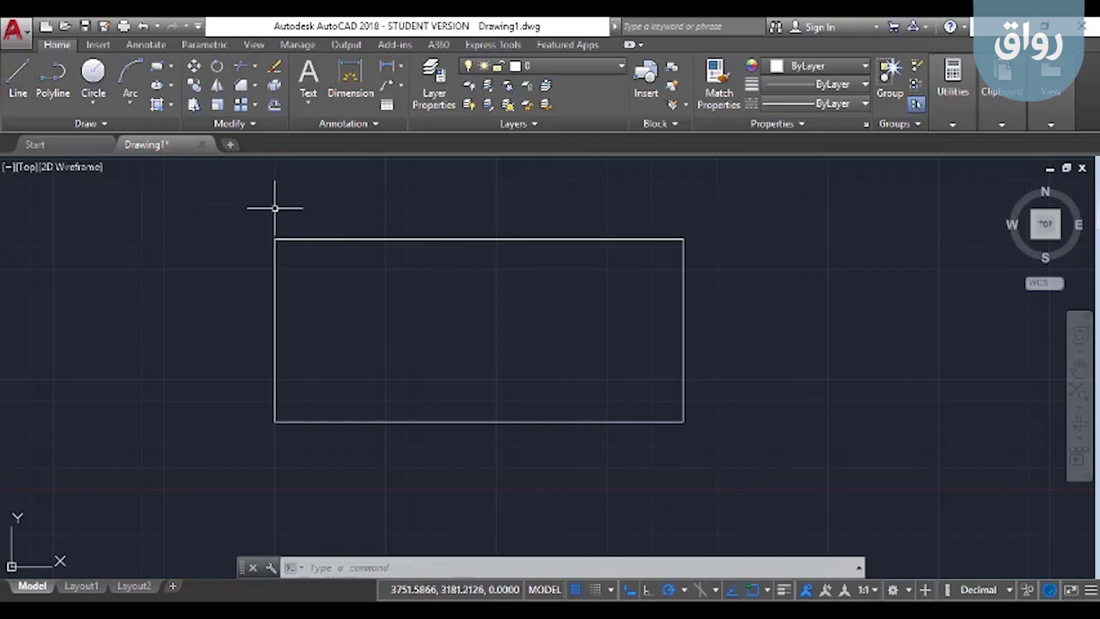
# Step: Chamfer the rectangle's top-right corner at 500 and 300, picking the top then right edge
pyautogui.click(254, 86)
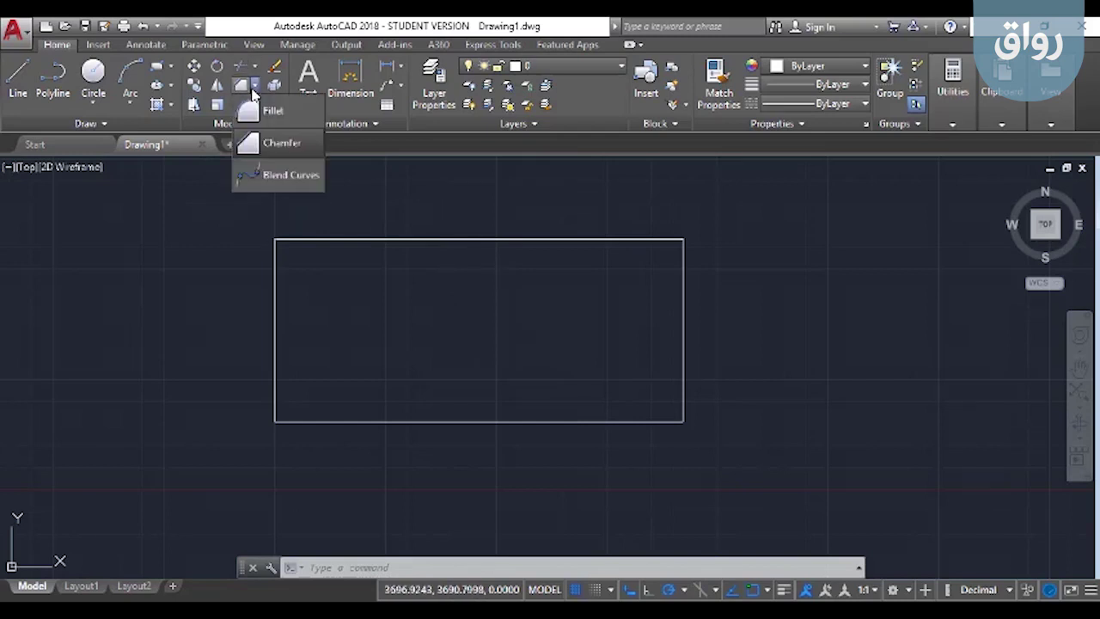
pyautogui.click(291, 151)
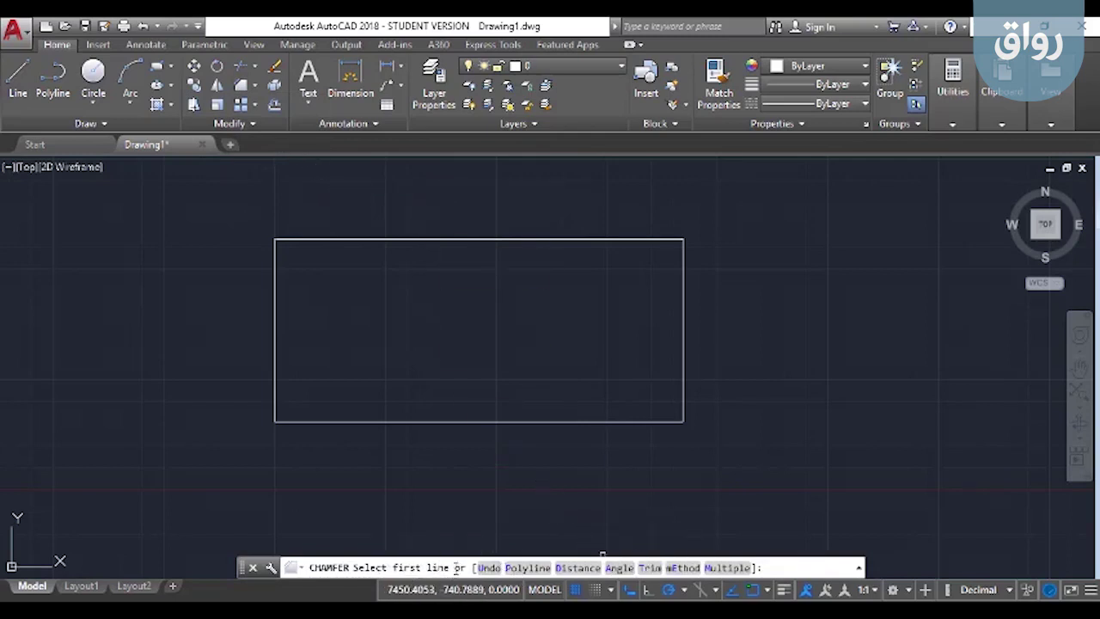
pyautogui.click(255, 94)
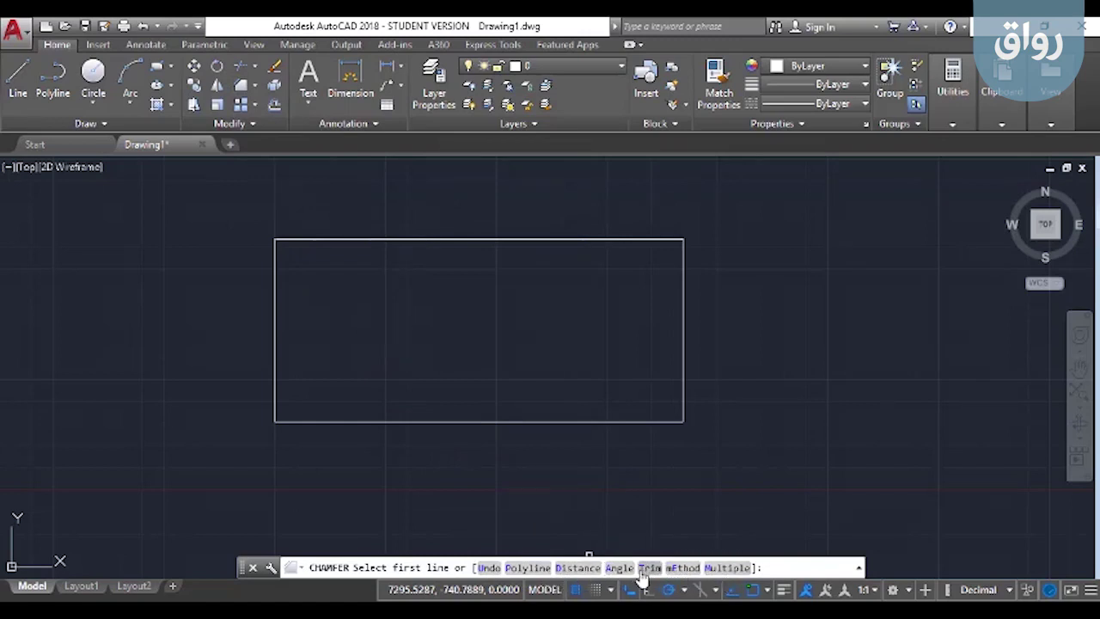
pyautogui.click(578, 569)
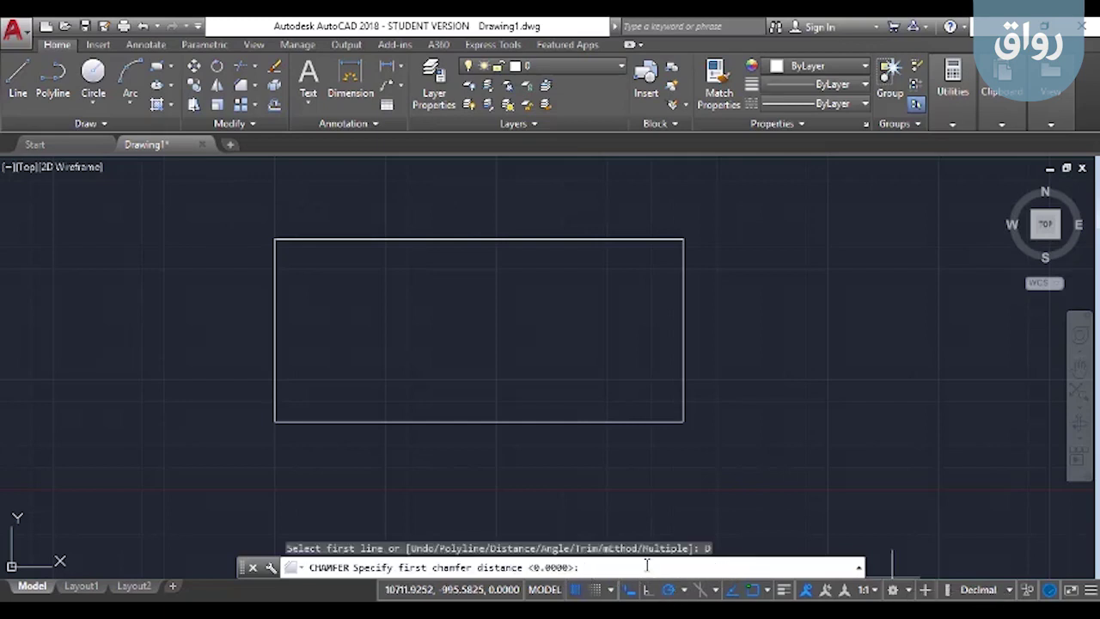
pyautogui.write('50')
pyautogui.press('Return')
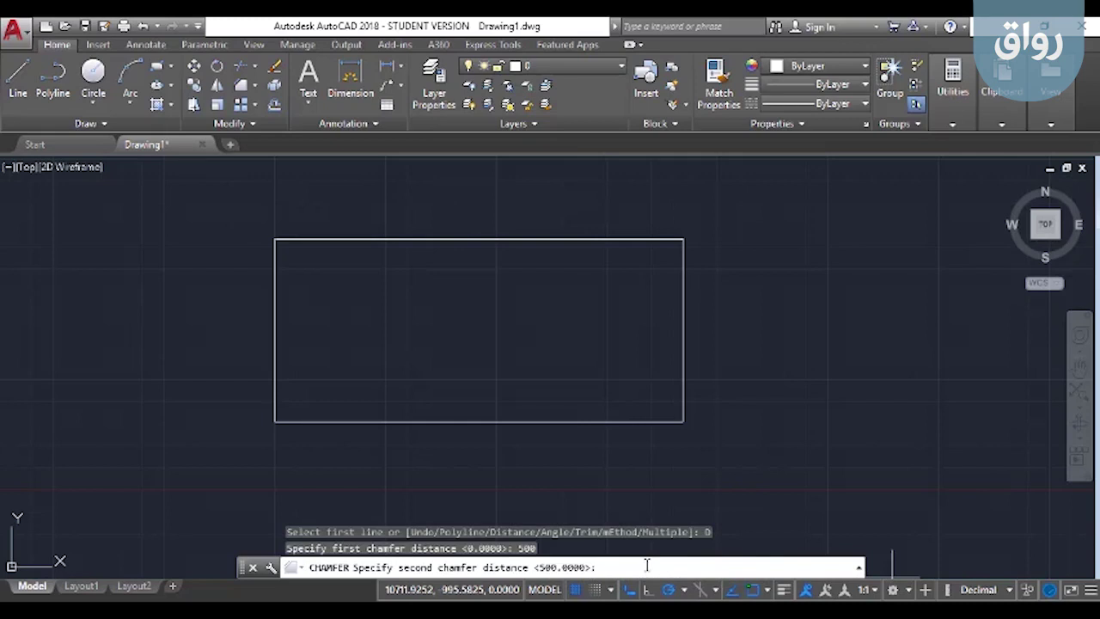
pyautogui.press('Return')
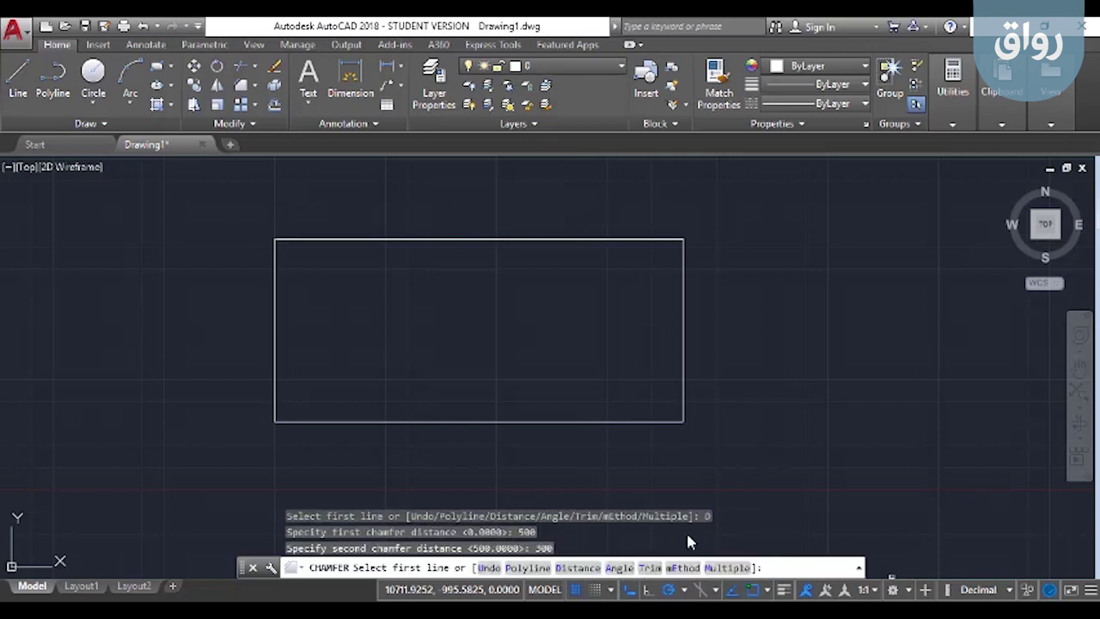
pyautogui.click(627, 239)
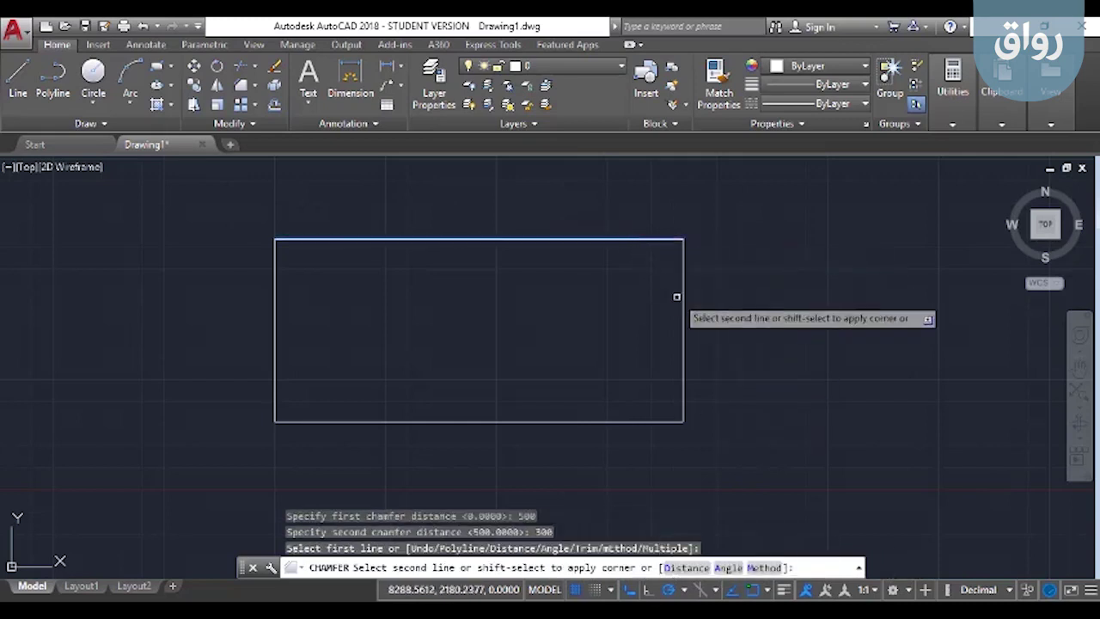
pyautogui.click(685, 323)
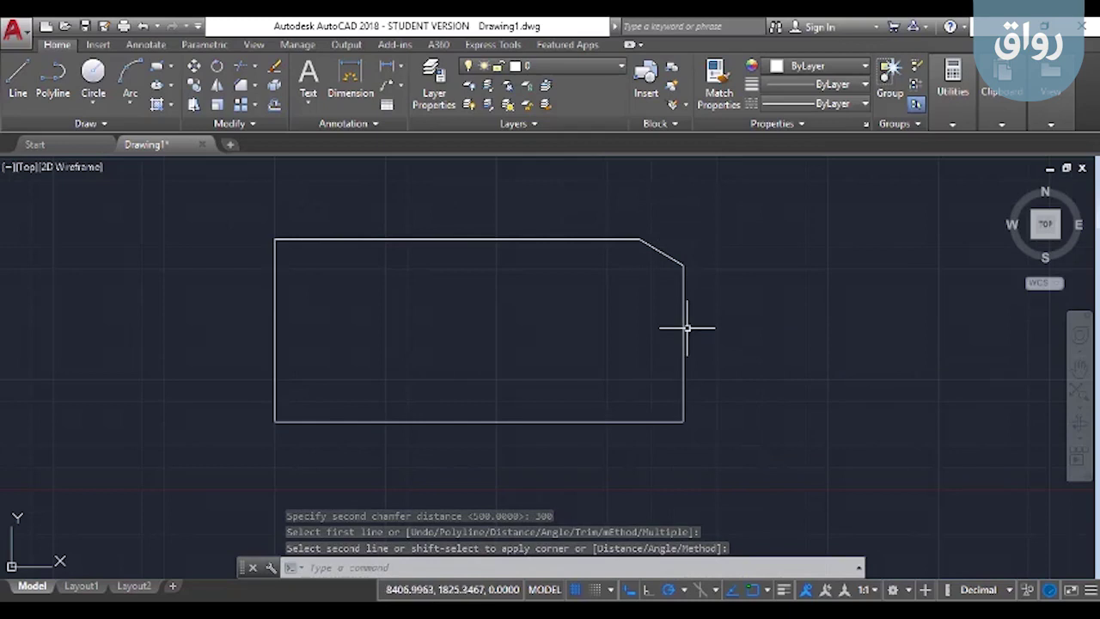
# Step: Undo the chamfer and redo the top-right corner at 500 by 300, picking right then top
pyautogui.hotkey('ctrl', 'z')
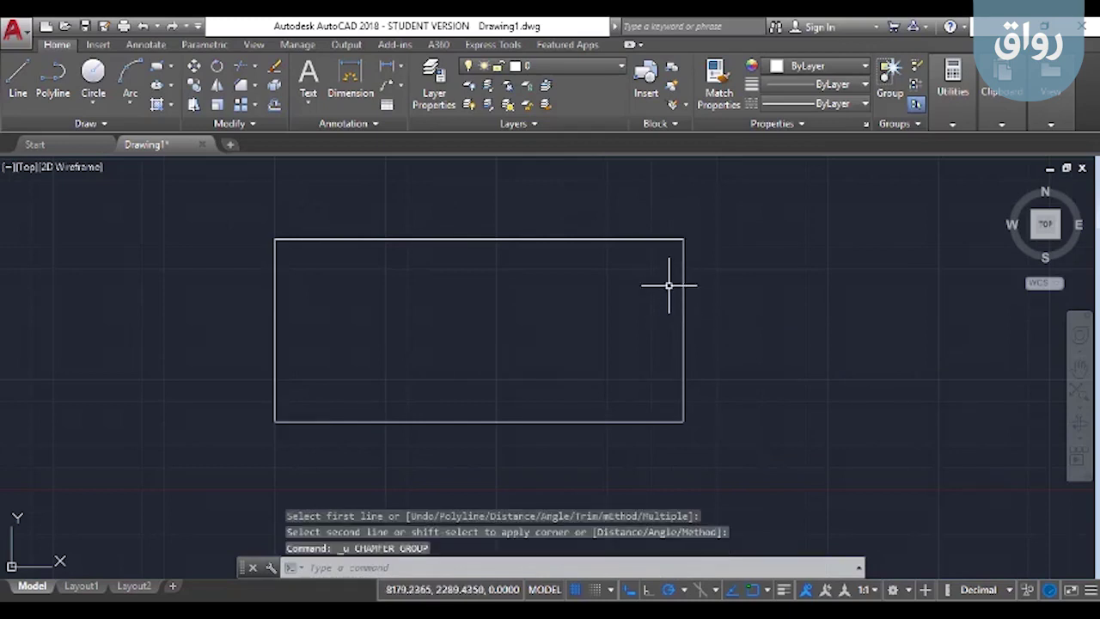
pyautogui.write('CH')
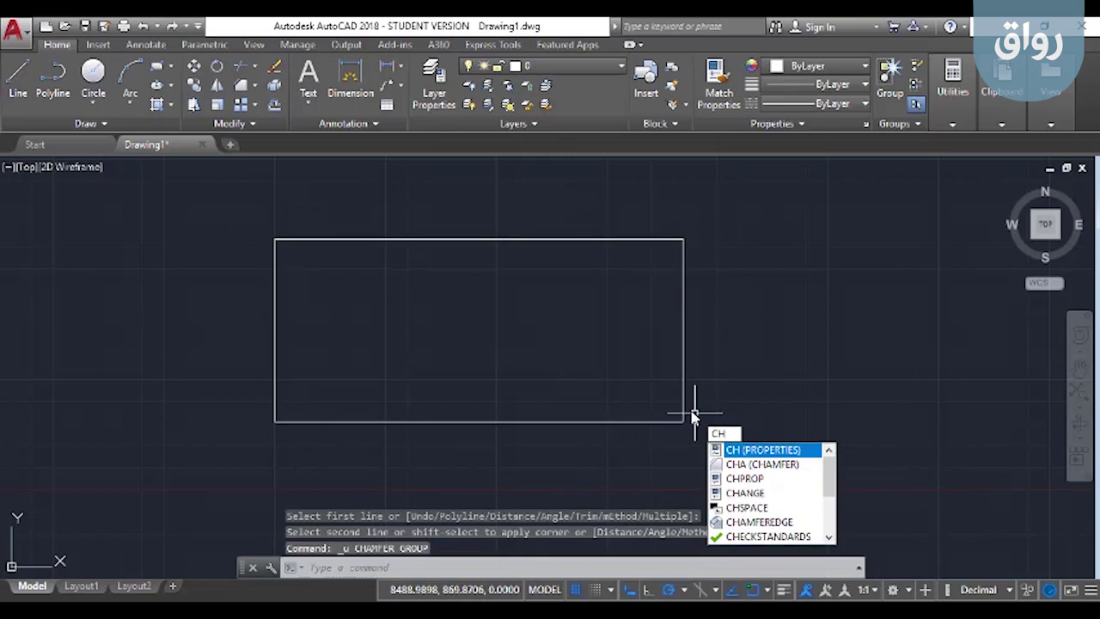
pyautogui.press('Return')
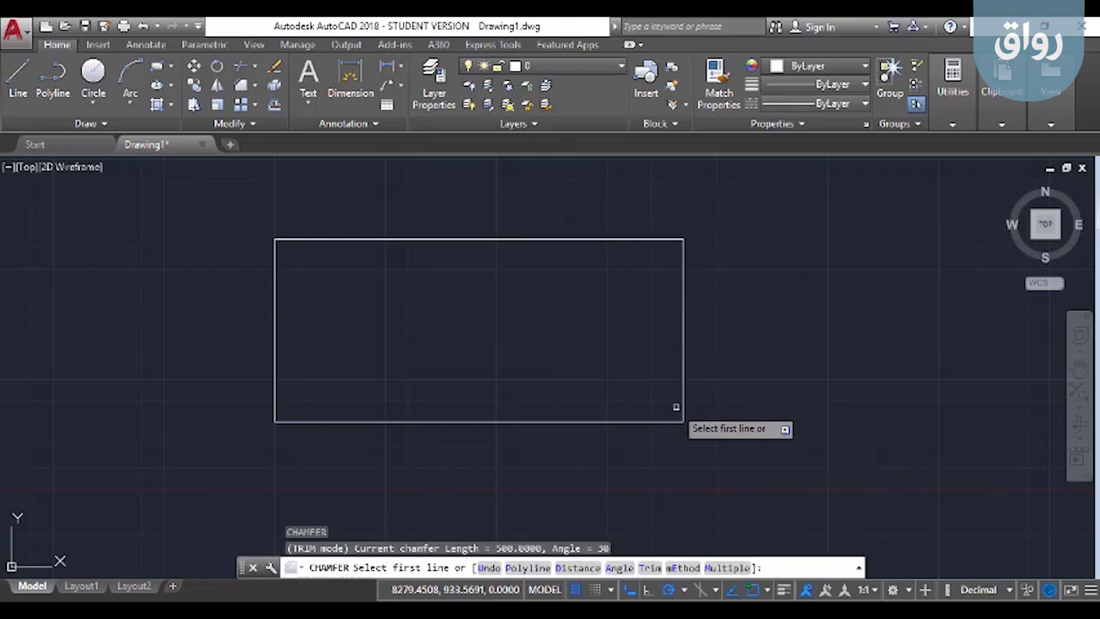
pyautogui.write('D')
pyautogui.press('Return')
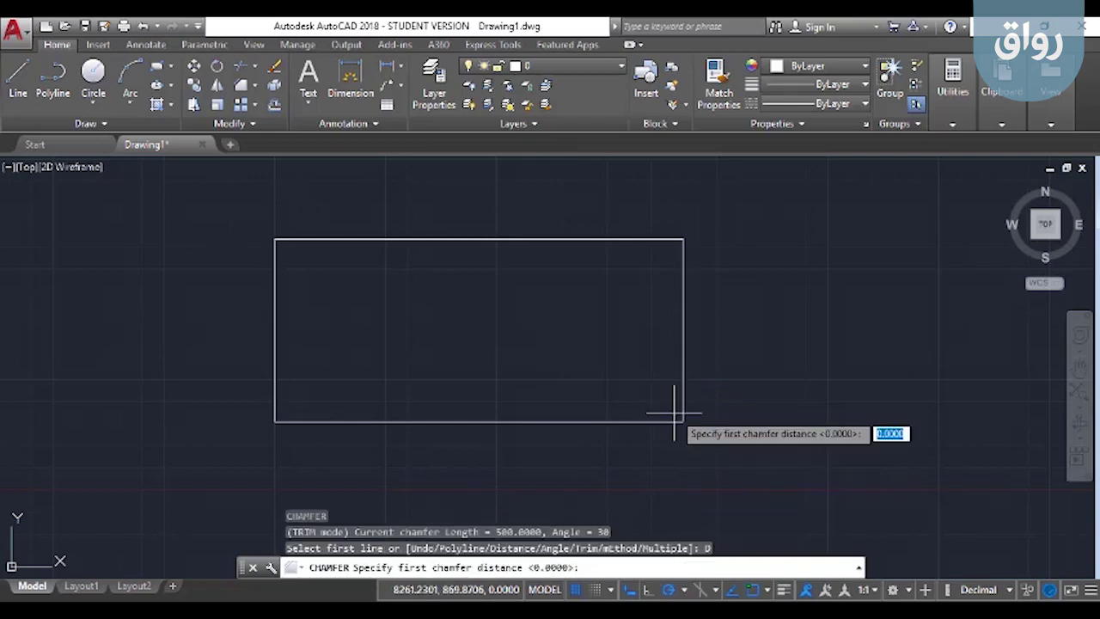
pyautogui.press('Return')
pyautogui.write('300')
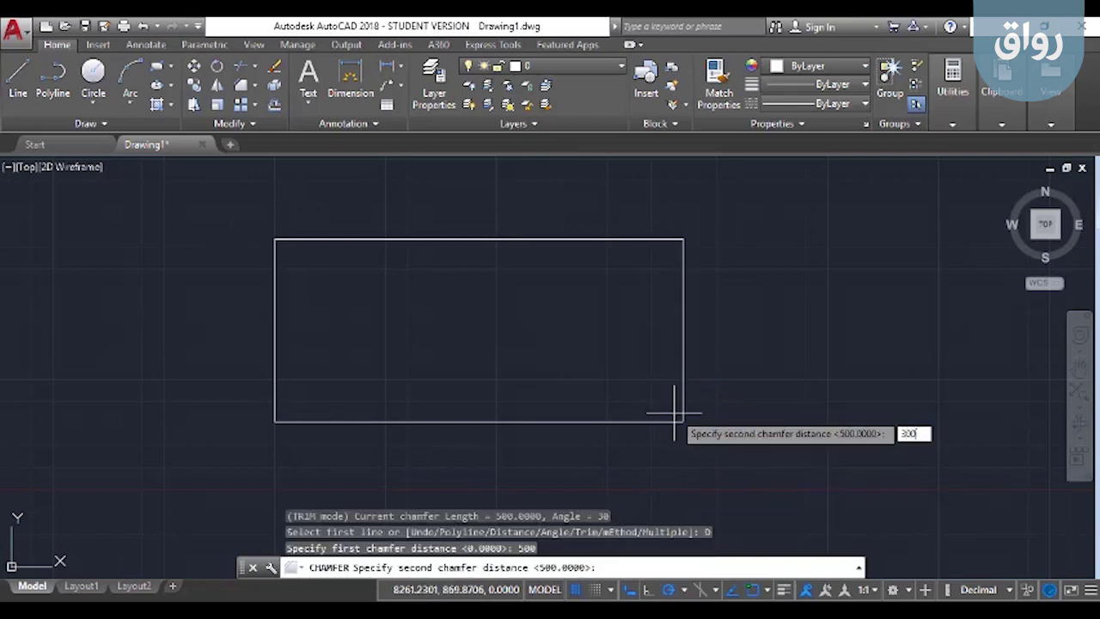
pyautogui.press('Return')
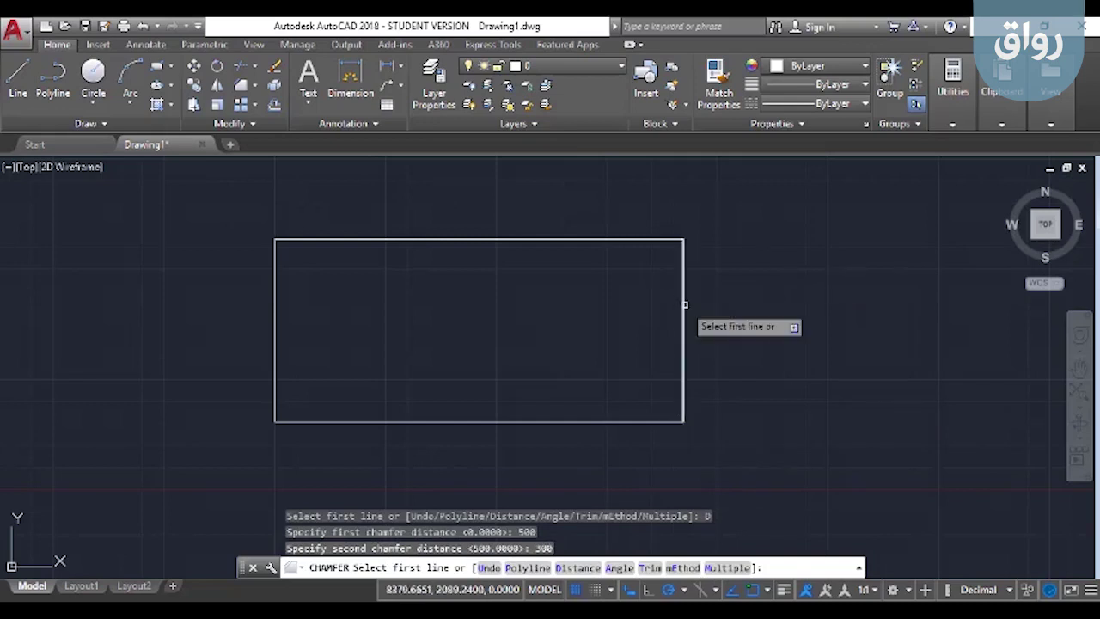
pyautogui.click(681, 305)
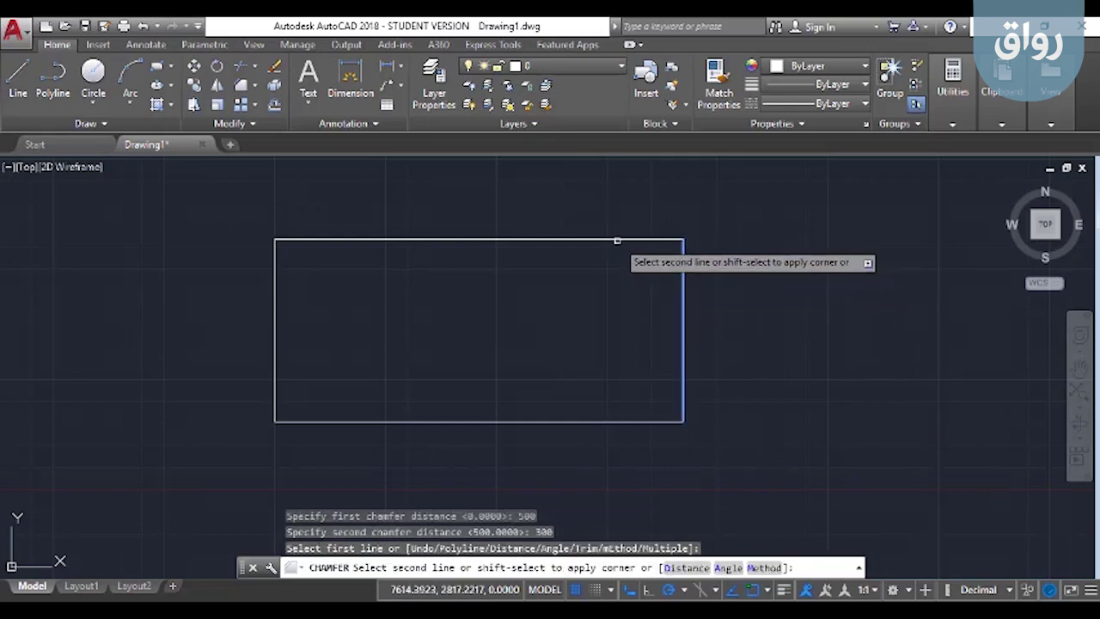
pyautogui.click(616, 238)
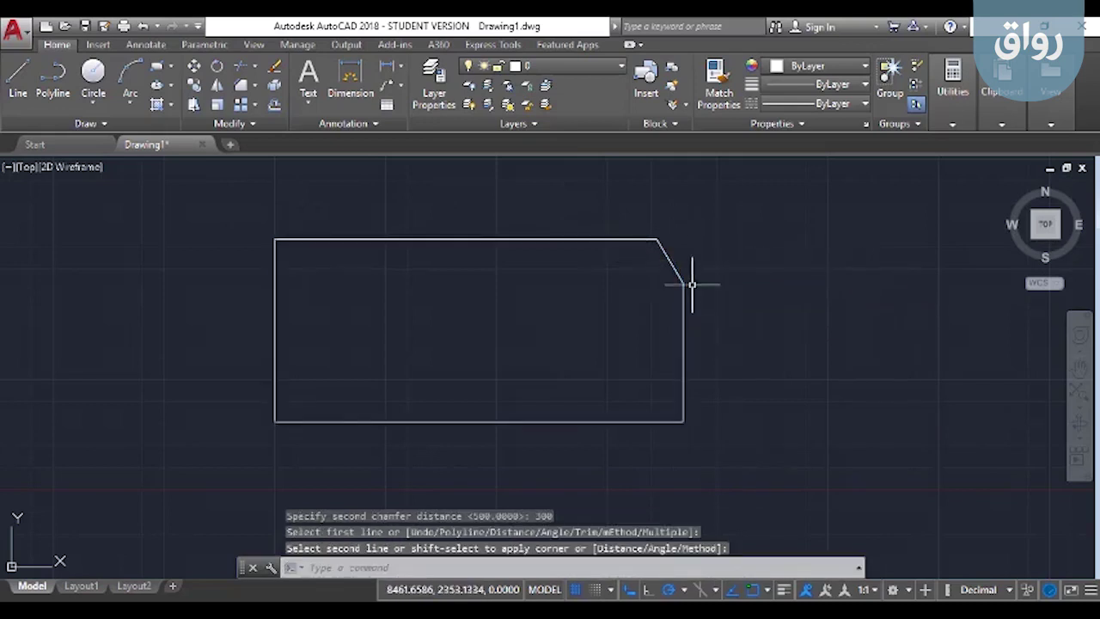
# Step: Chamfer all rectangle corners at once with CHA's Polyline option, then window-select the rectangle
pyautogui.scroll(-2, 731, 283)
pyautogui.scroll(3, 739, 314)
pyautogui.scroll(-1, 722, 322)
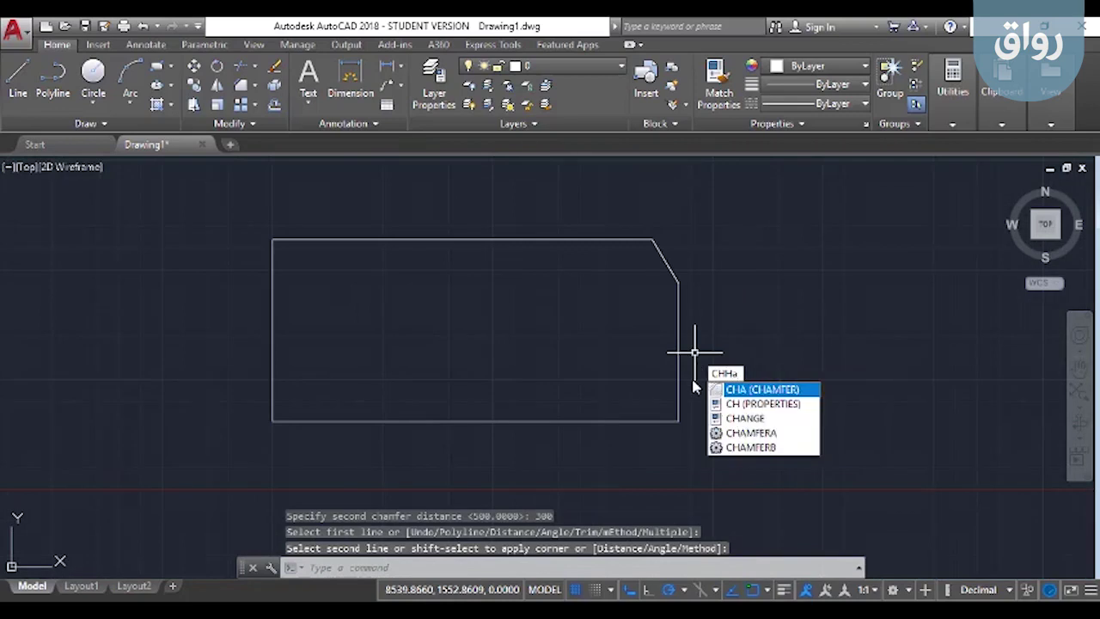
pyautogui.press('BackSpace')
pyautogui.write('a')
pyautogui.press('Return')
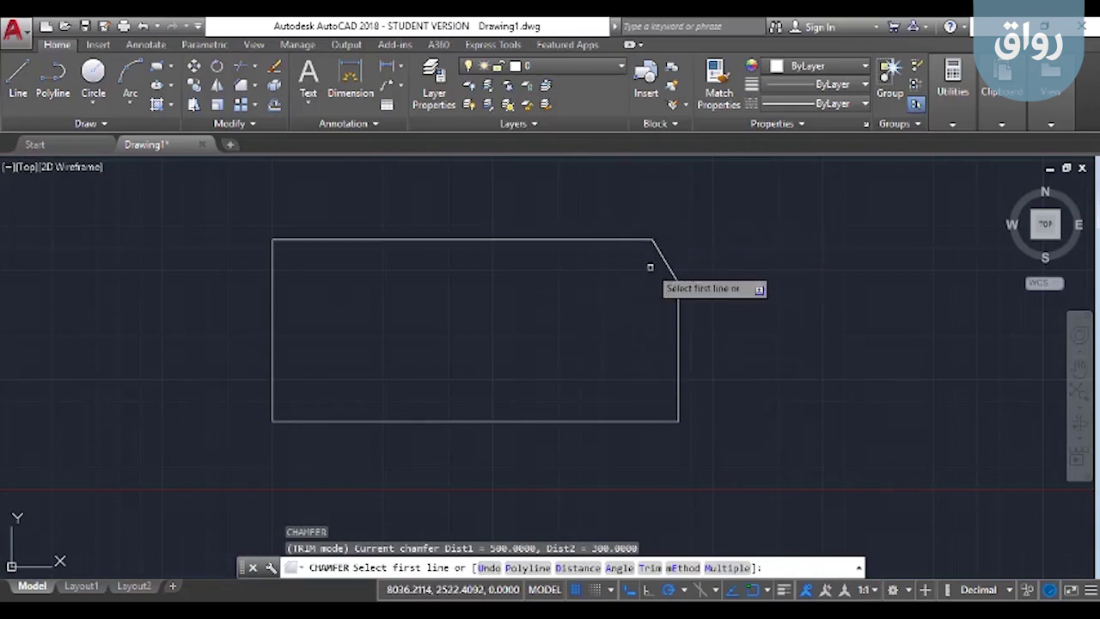
pyautogui.click(526, 568)
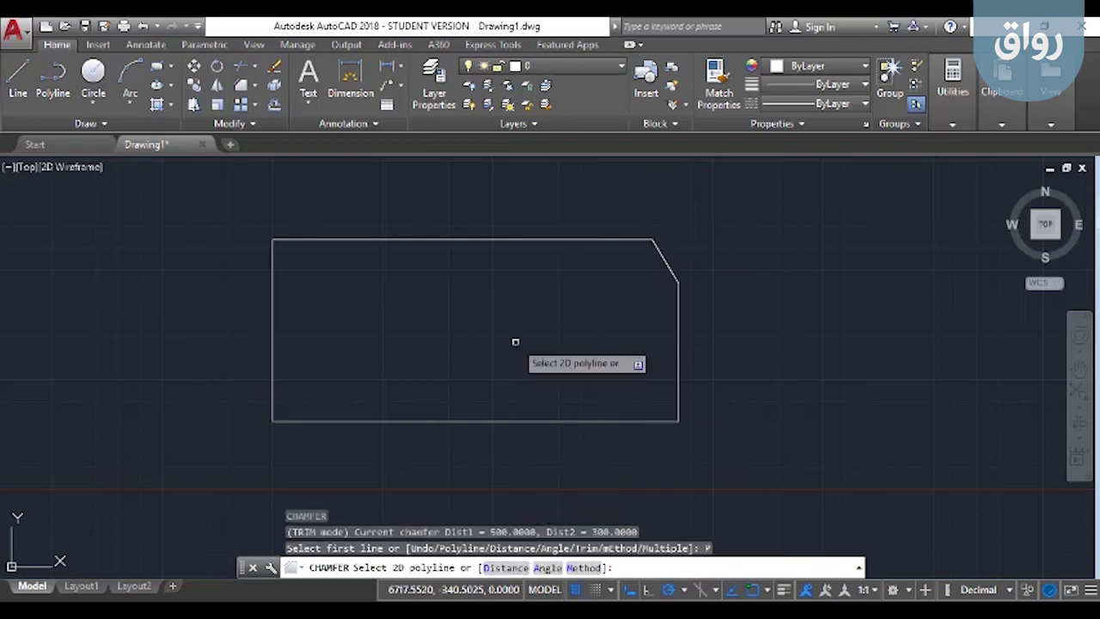
pyautogui.click(499, 239)
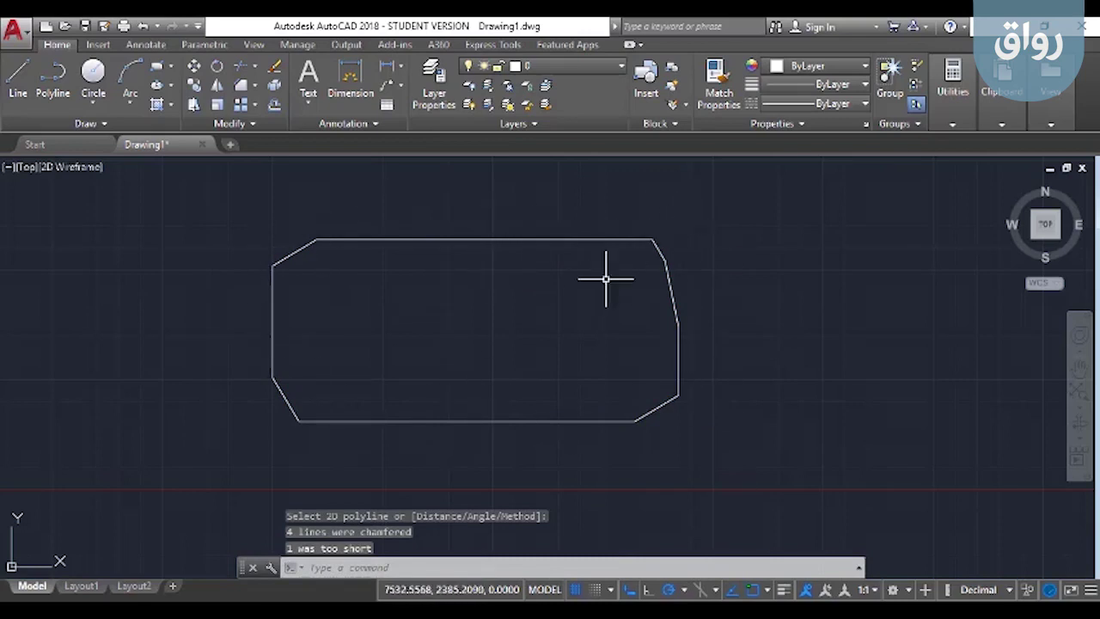
pyautogui.click(713, 221)
pyautogui.click(539, 341)
# Step: Delete the chamfered rectangle and draw a six-sided polygon circumscribed about a circle
pyautogui.press('Delete')
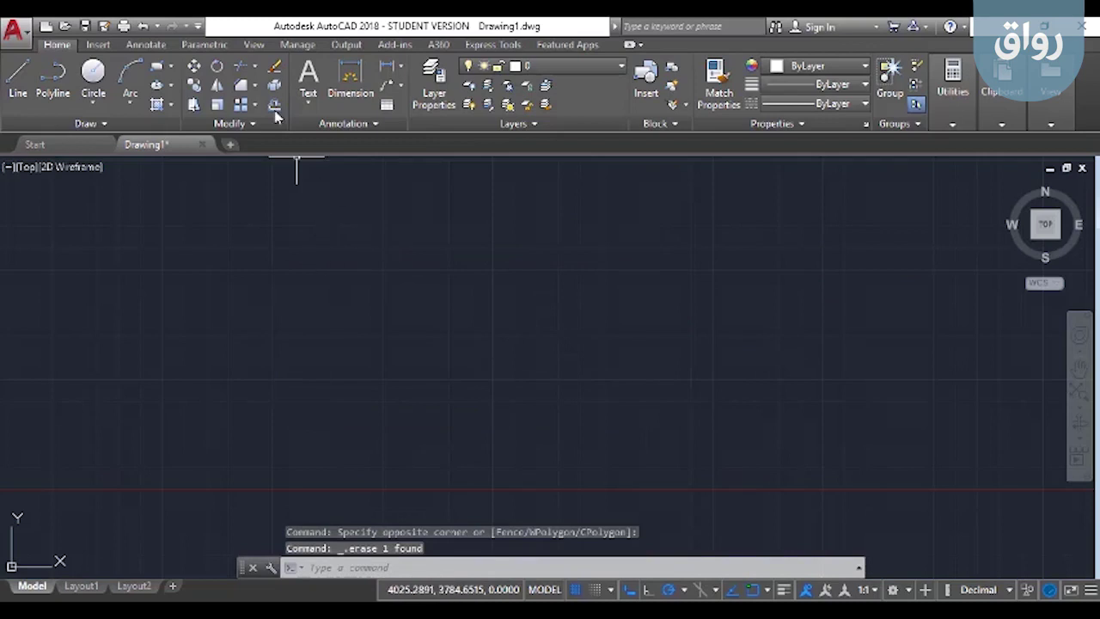
pyautogui.click(171, 67)
pyautogui.click(185, 120)
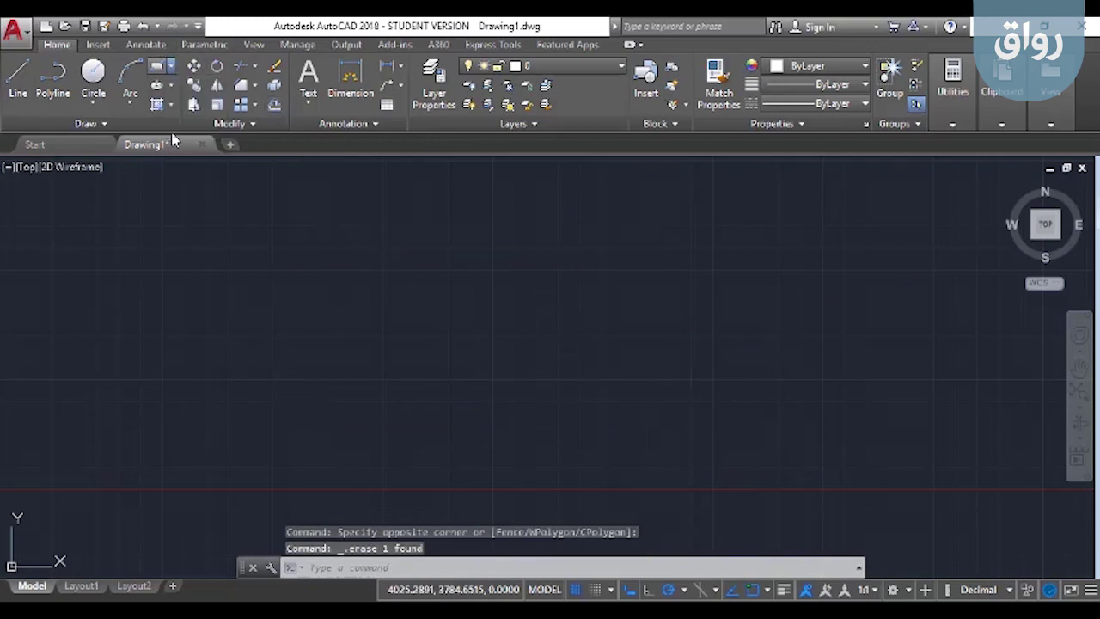
pyautogui.press('Return')
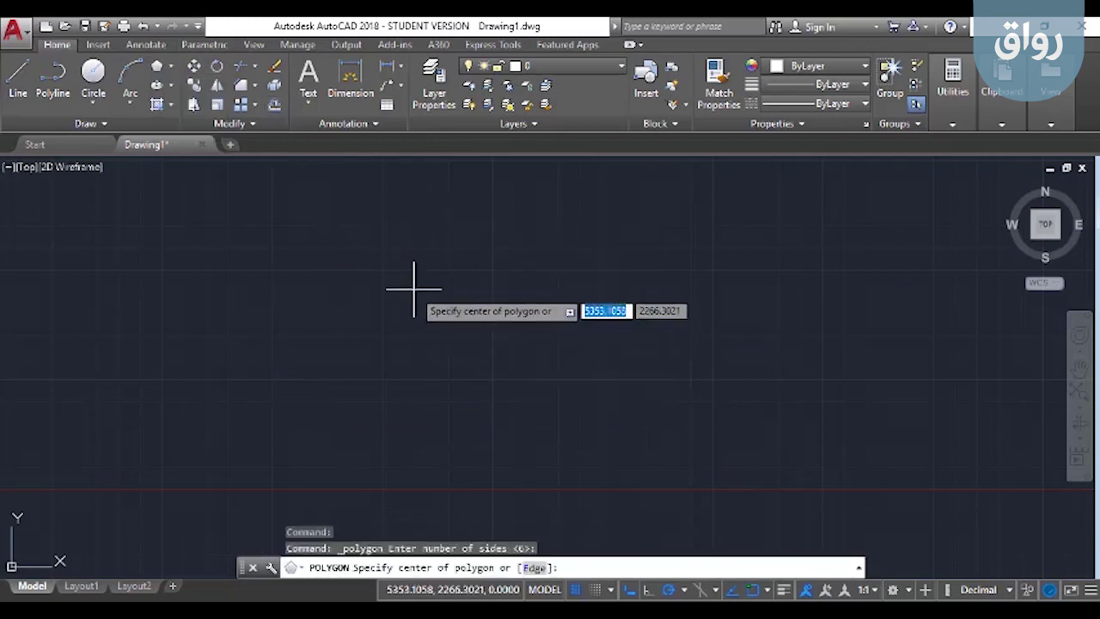
pyautogui.click(413, 289)
pyautogui.click(537, 351)
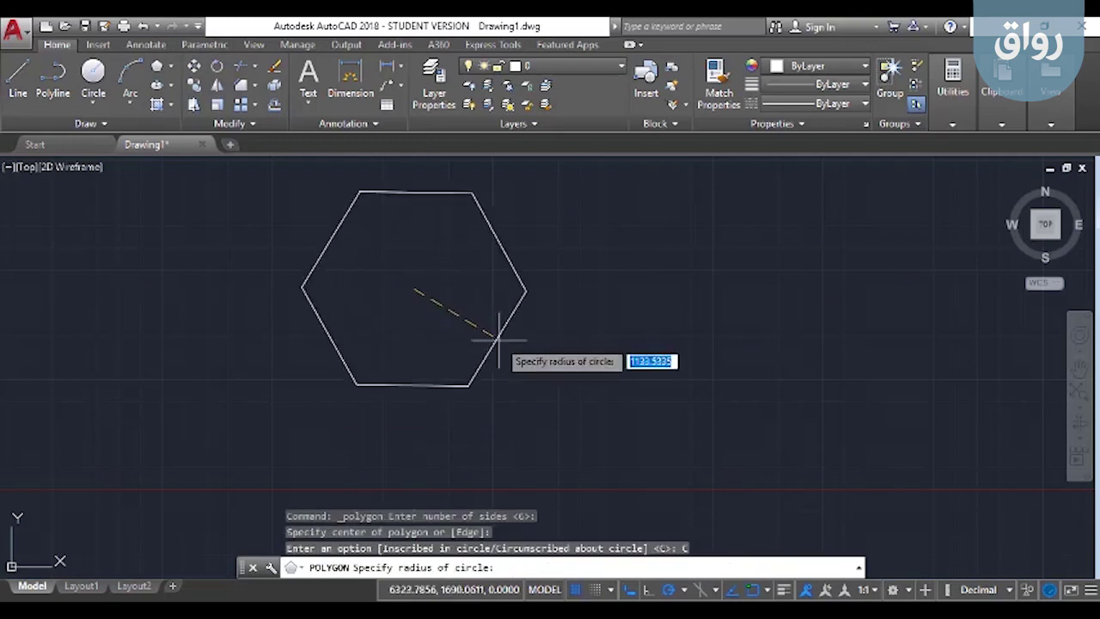
pyautogui.click(413, 382)
pyautogui.press('Escape')
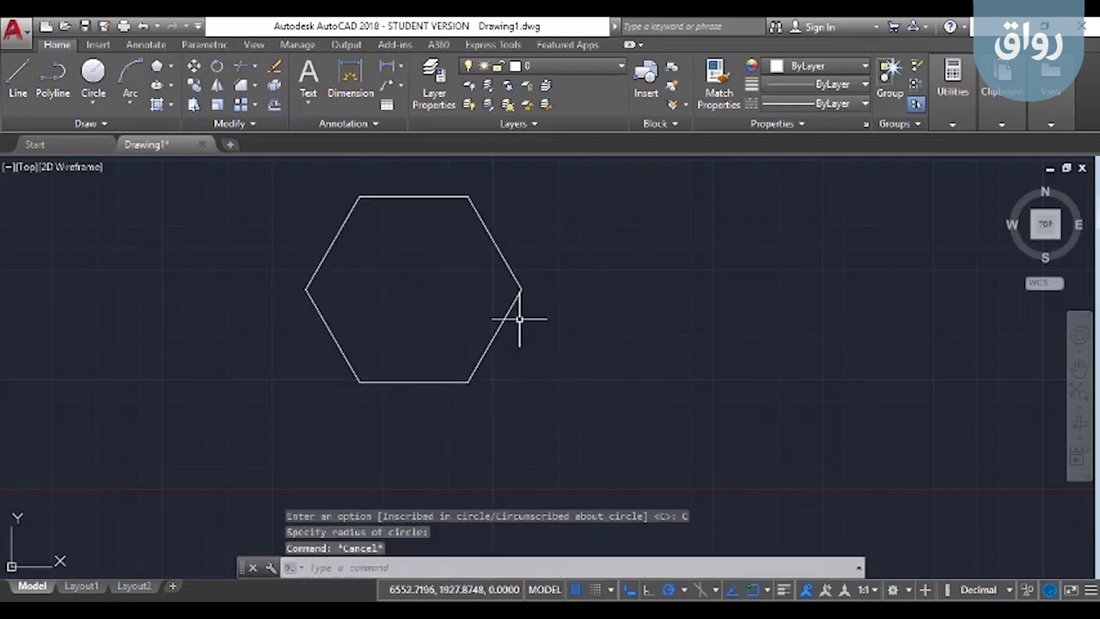
# Step: Zoom around the hexagon and open the Properties palette with CH
pyautogui.scroll(2, 468, 205)
pyautogui.scroll(2, 467, 209)
pyautogui.scroll(-2, 459, 177)
pyautogui.scroll(-2, 467, 197)
pyautogui.write('ch')
pyautogui.press('Return')
pyautogui.press('Escape')
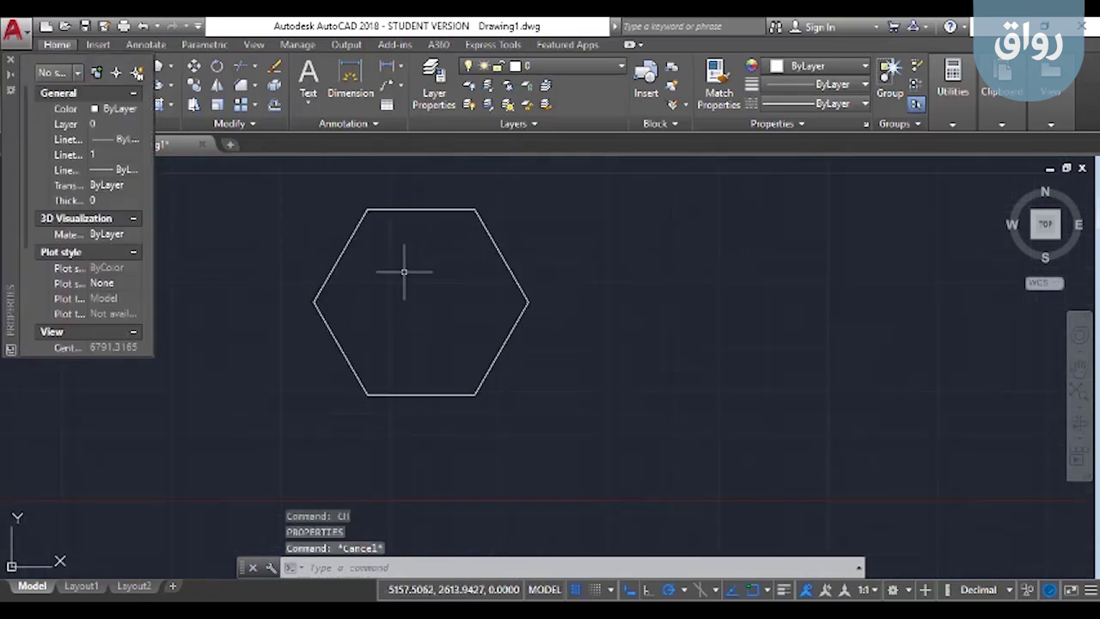
# Step: Close Properties and chamfer every hexagon corner at 500 by 300 via the Polyline option
pyautogui.click(9, 61)
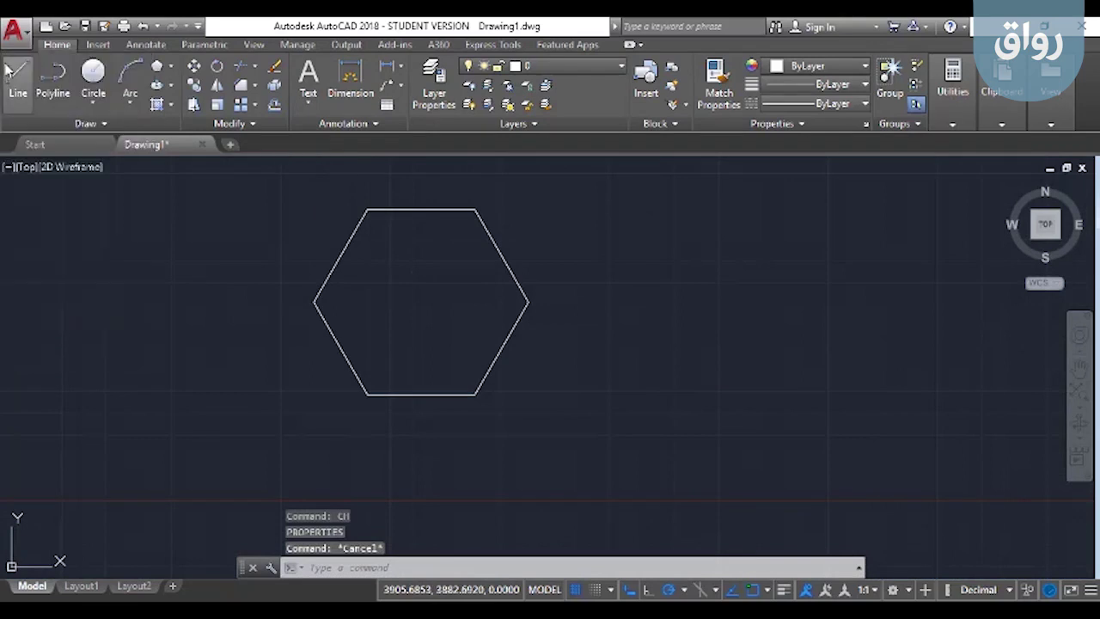
pyautogui.write('CHha')
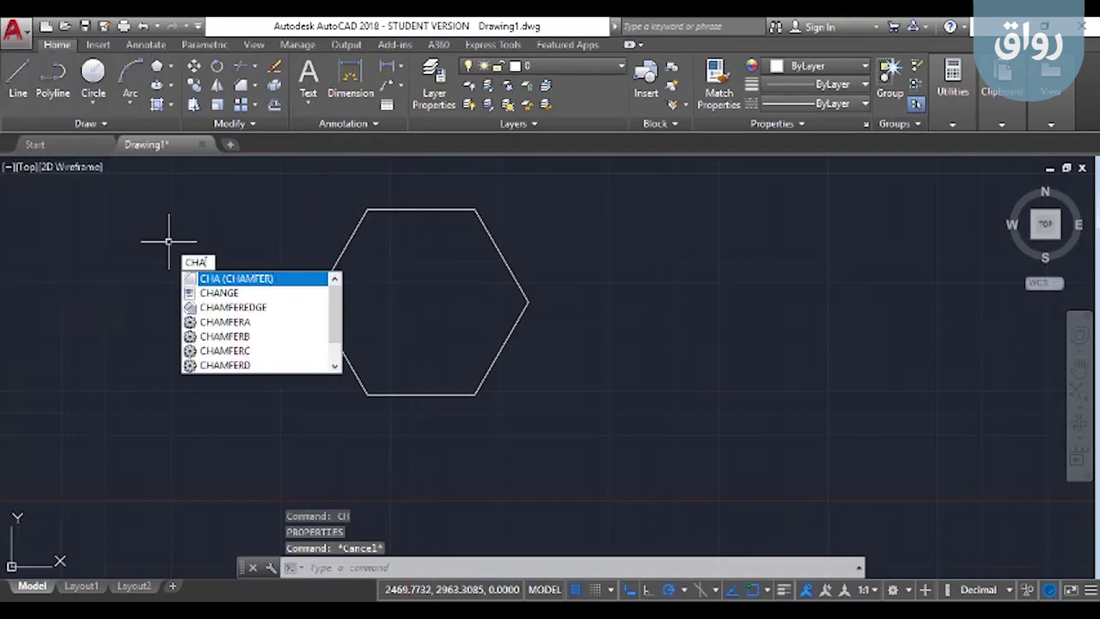
pyautogui.press('Return')
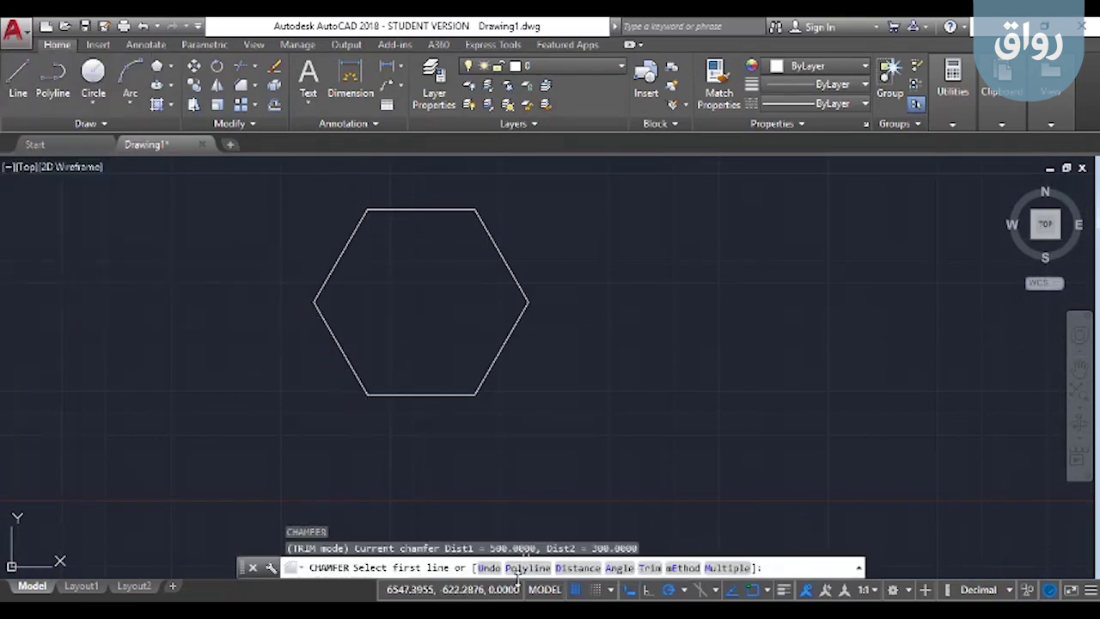
pyautogui.click(521, 568)
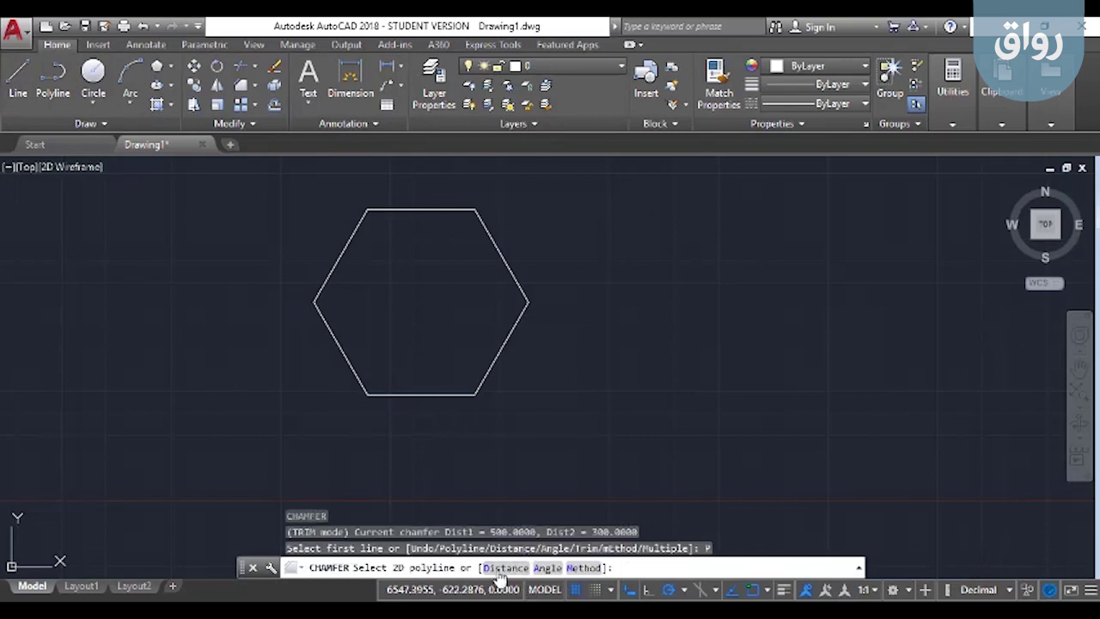
pyautogui.click(500, 569)
pyautogui.press('Return')
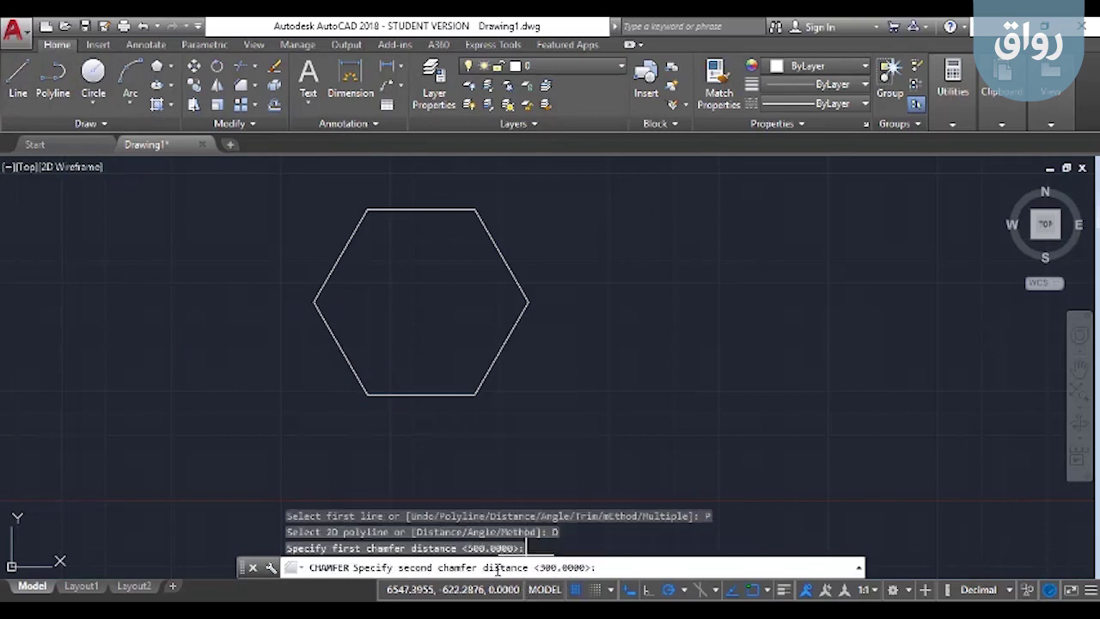
pyautogui.press('Return')
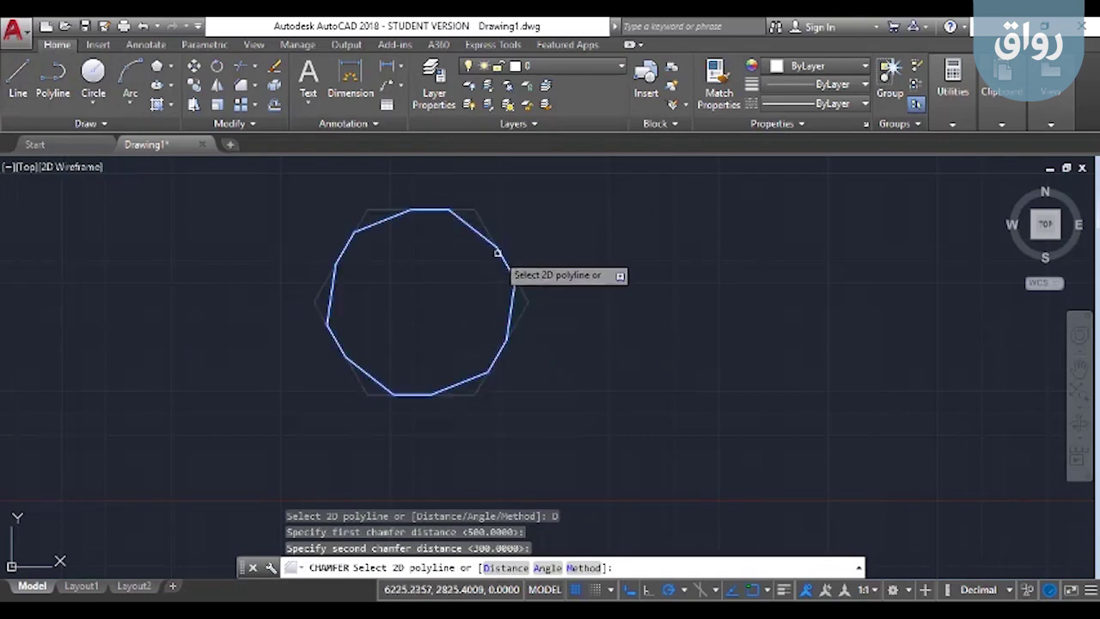
pyautogui.click(497, 251)
# Step: Zoom and pan to inspect the chamfered hexagon, then start a selection window around it
pyautogui.scroll(2, 400, 270)
pyautogui.scroll(2, 400, 271)
pyautogui.moveTo(457, 204); pyautogui.dragTo(428, 344, button='middle')
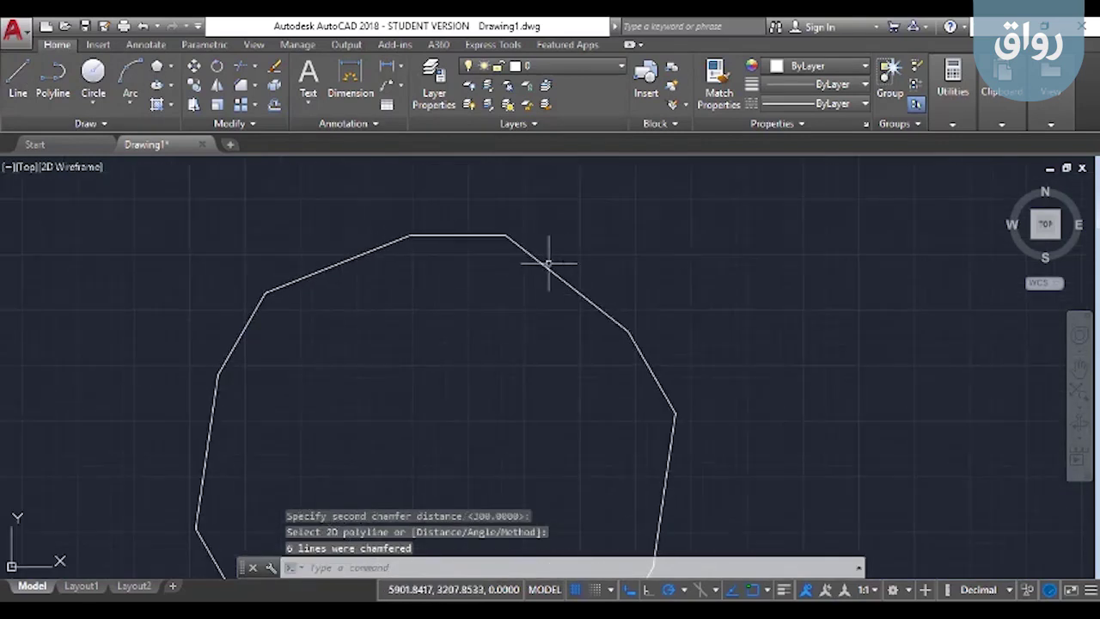
pyautogui.scroll(-4, 636, 309)
pyautogui.click(652, 275)
# Step: Delete the chamfered hexagon and draw a horizontal line
pyautogui.click(554, 371)
pyautogui.press('Delete')
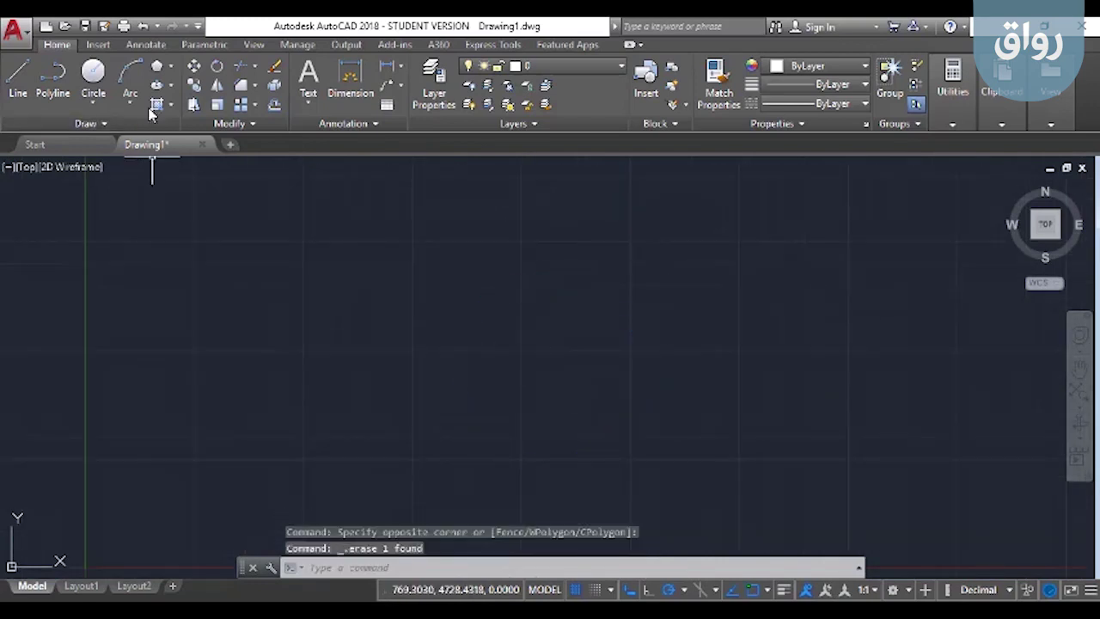
pyautogui.click(171, 71)
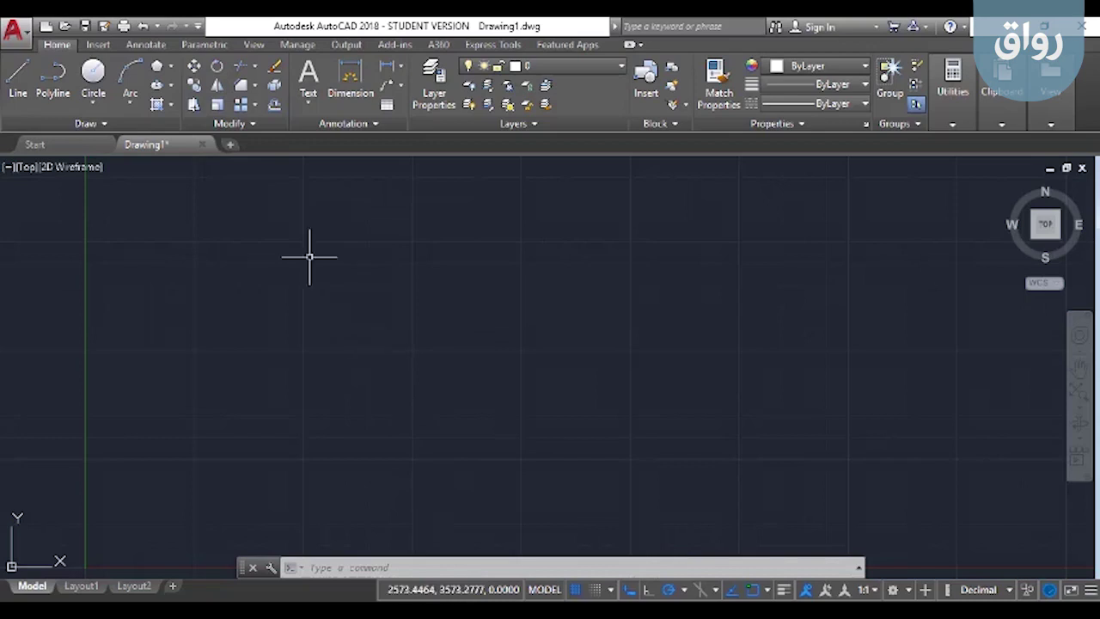
pyautogui.click(18, 80)
pyautogui.click(299, 226)
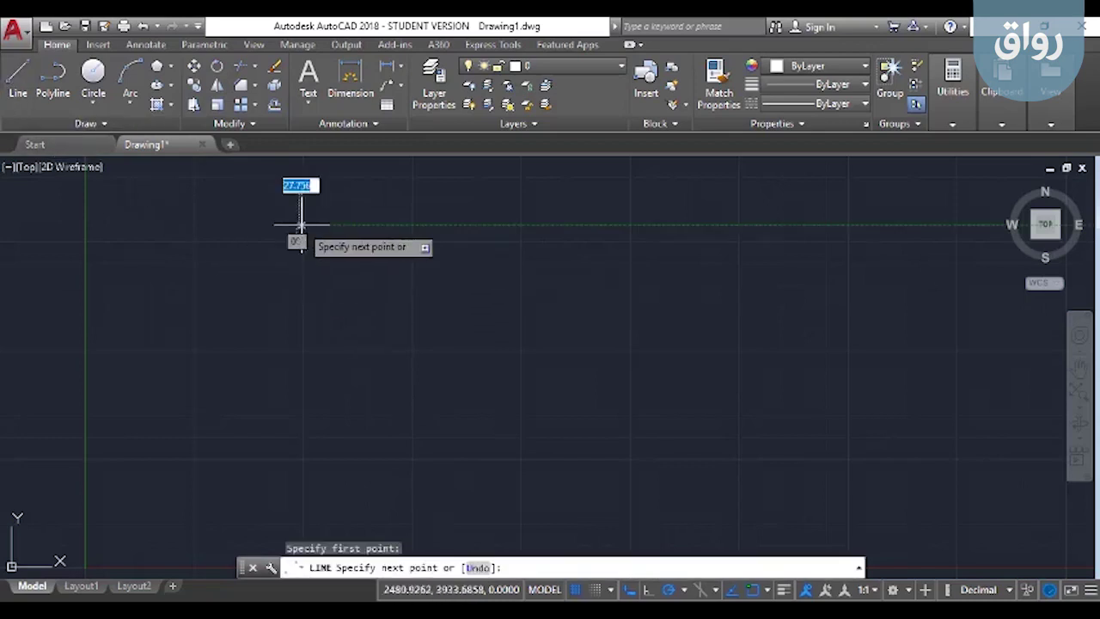
pyautogui.click(717, 226)
pyautogui.press('Escape')
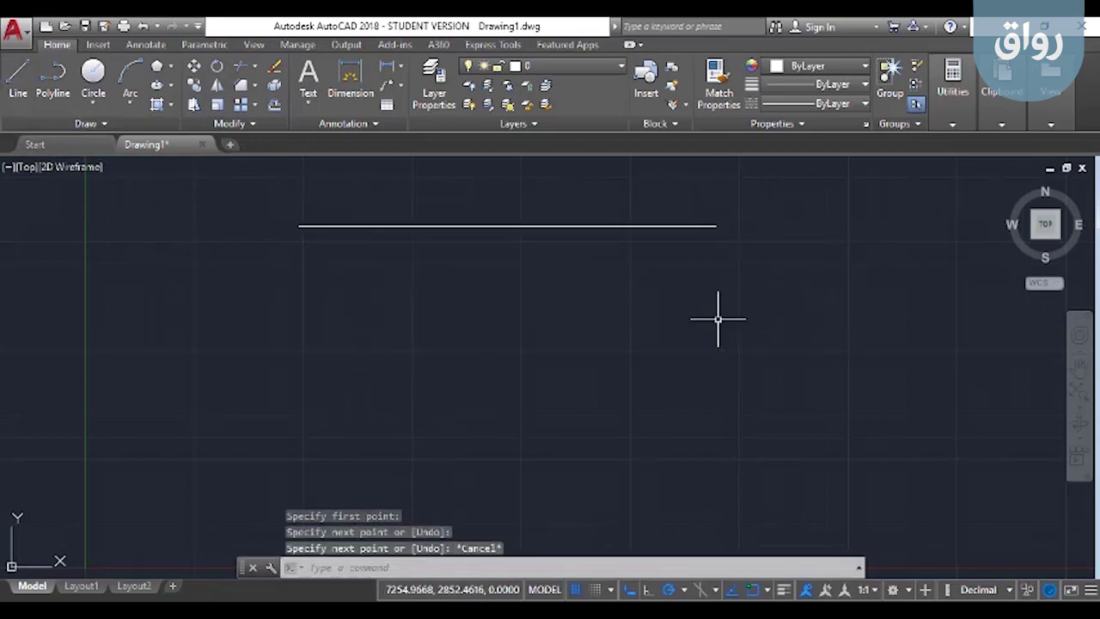
pyautogui.write('l')
# Step: Draw a steeply slanted line below the horizontal line's right end
pyautogui.press('Return')
pyautogui.click(739, 275)
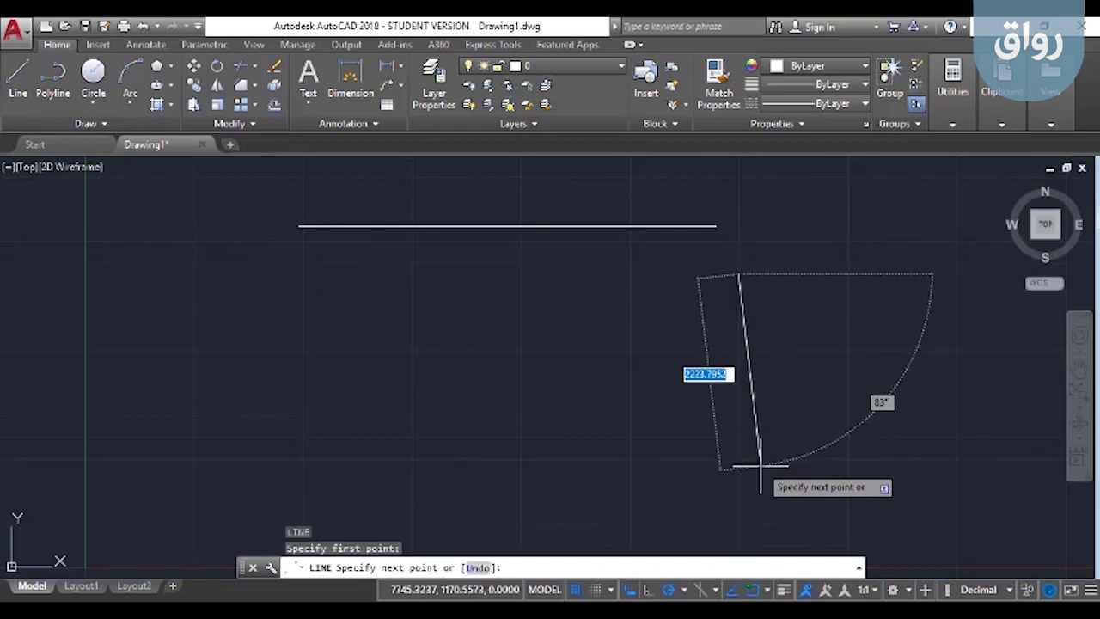
pyautogui.press('Escape')
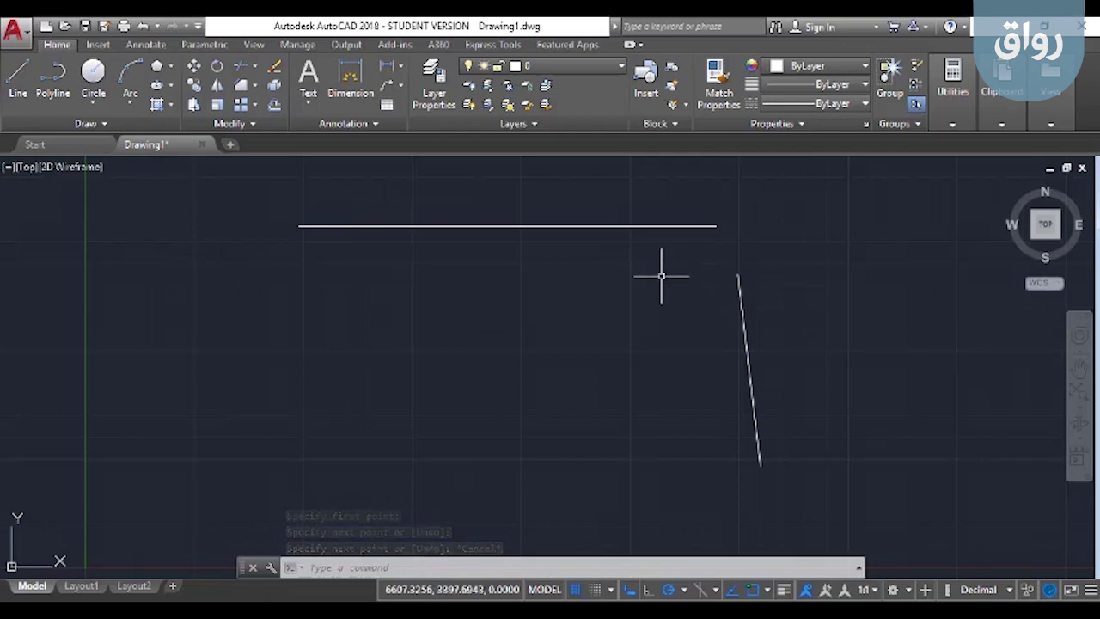
# Step: Join the two lines at a sharp corner using CHA with distance 0, then undo
pyautogui.write('ch')
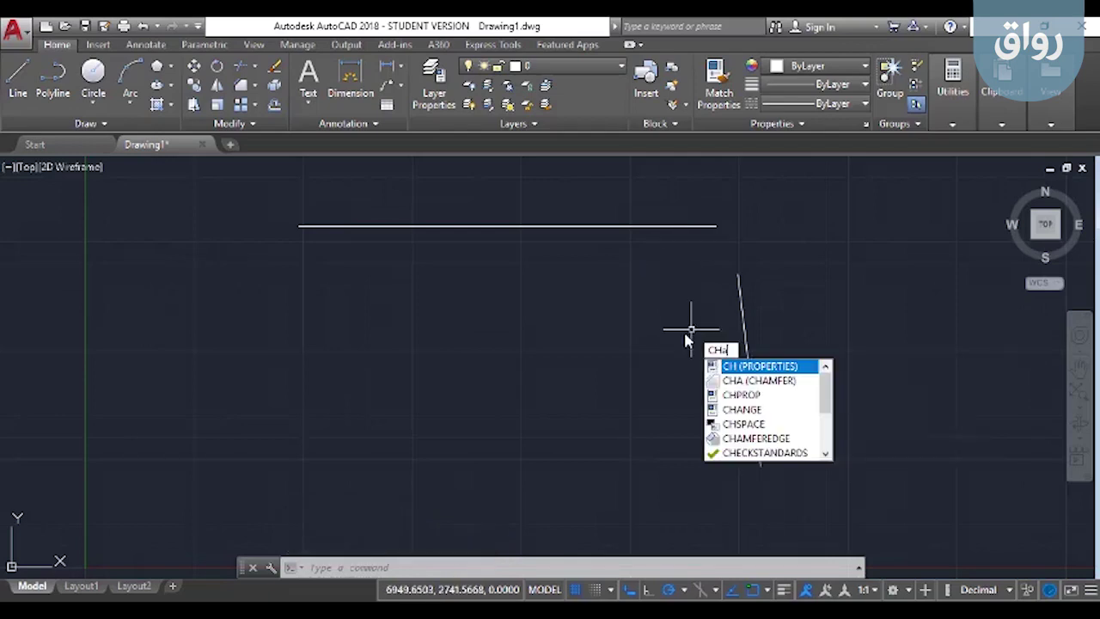
pyautogui.write('a')
pyautogui.press('Return')
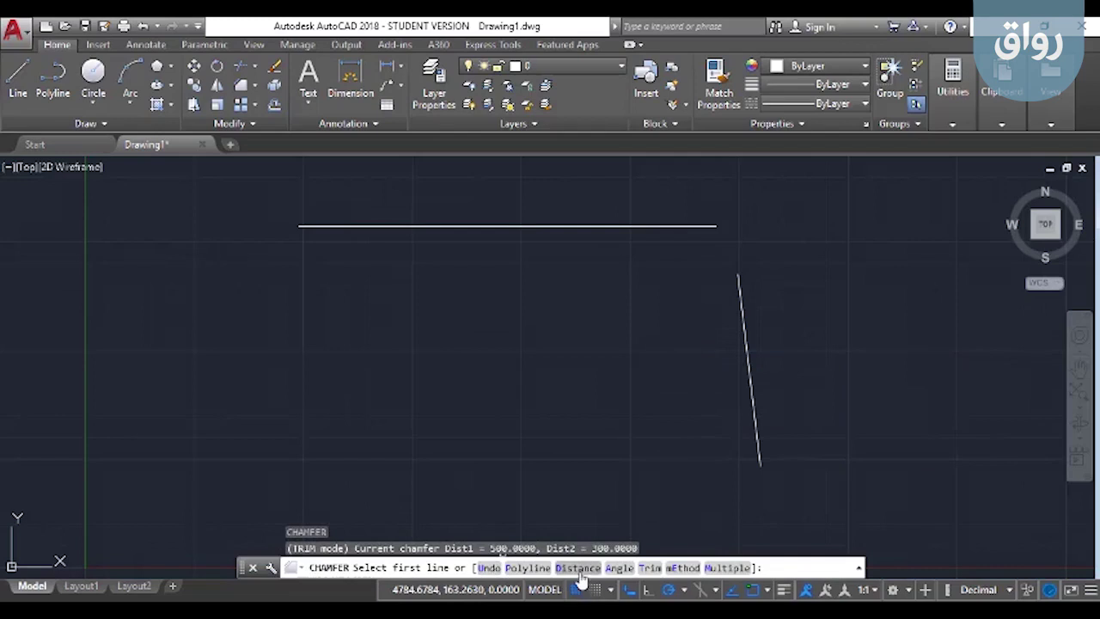
pyautogui.click(579, 568)
pyautogui.write('0')
pyautogui.press('Return')
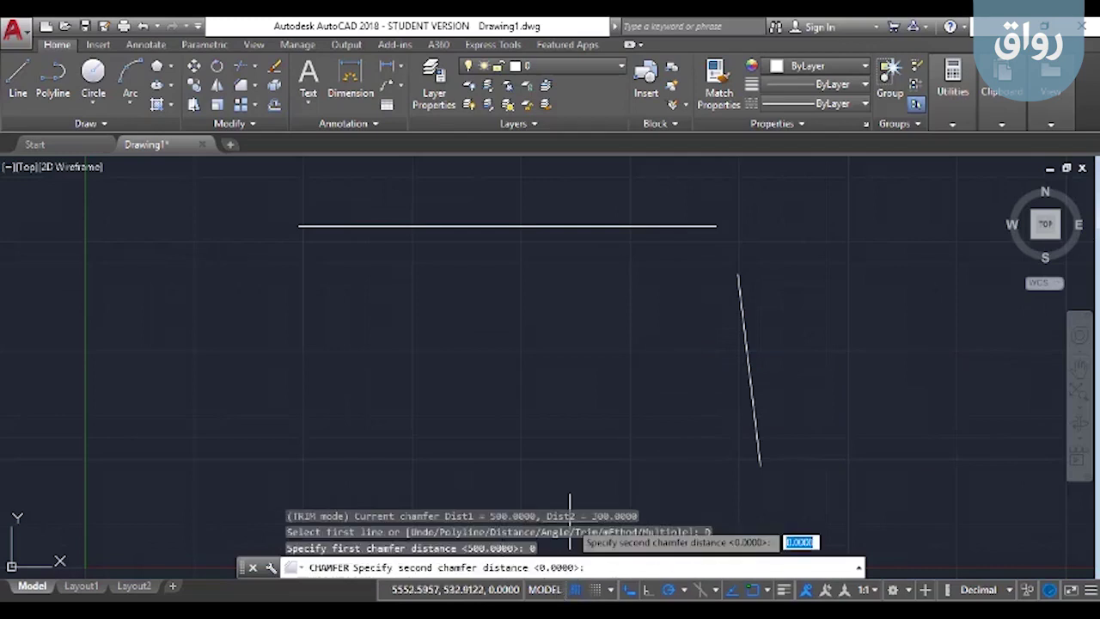
pyautogui.press('Return')
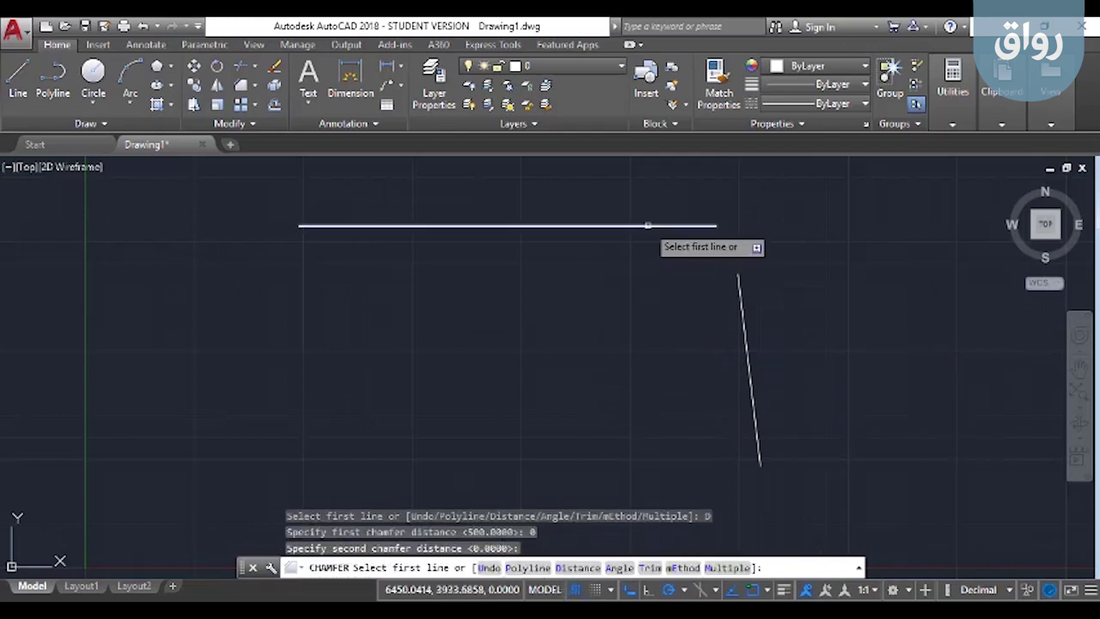
pyautogui.click(647, 227)
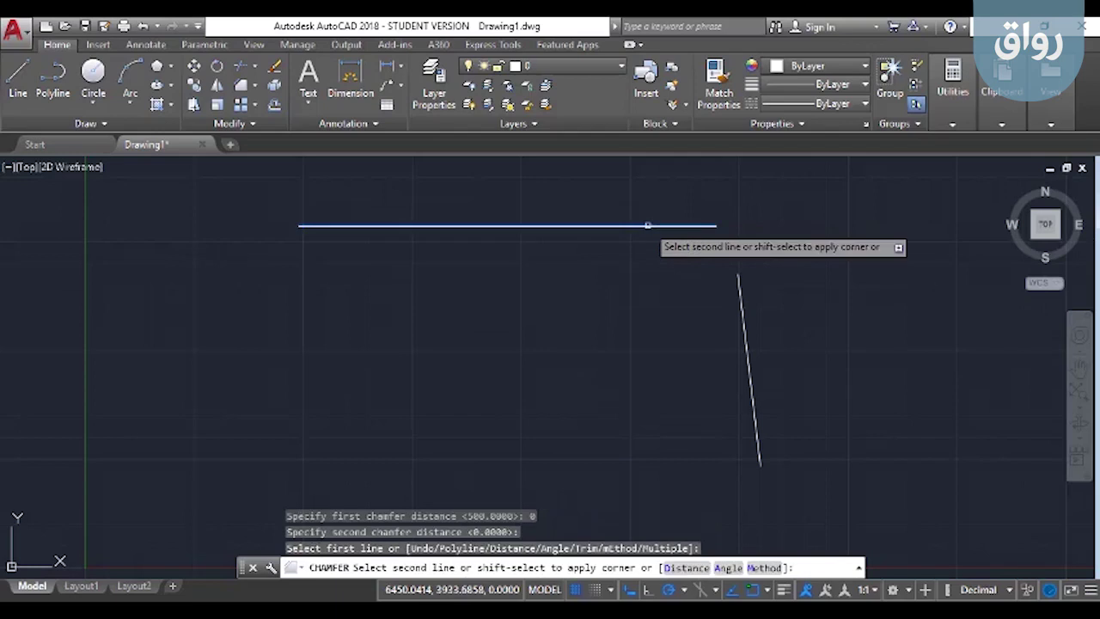
pyautogui.click(747, 332)
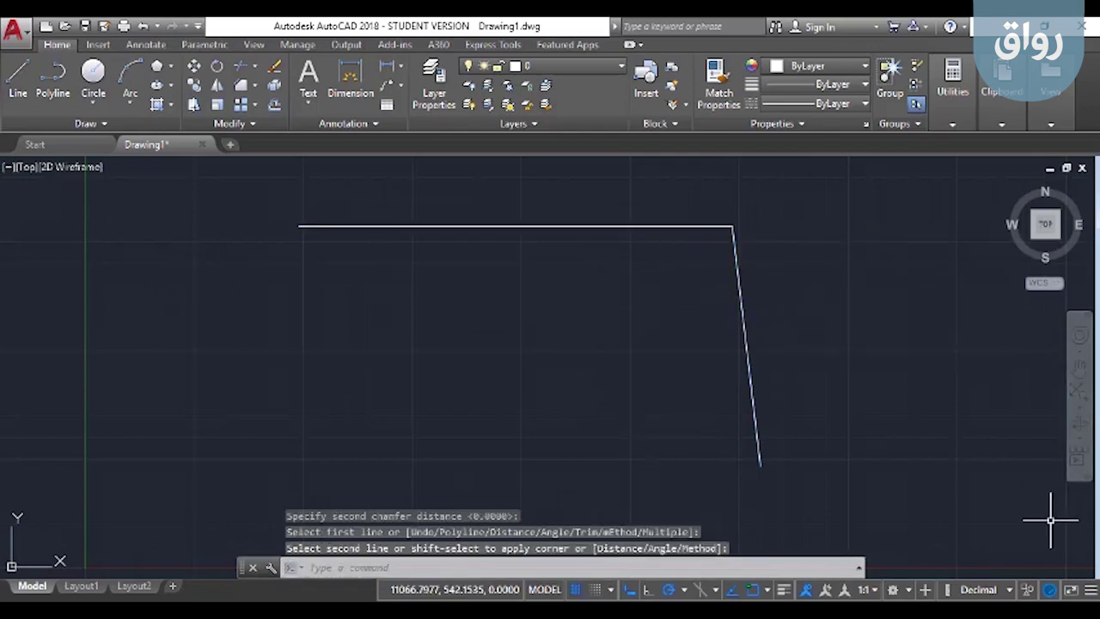
pyautogui.hotkey('ctrl', 'z')
pyautogui.write('cha')
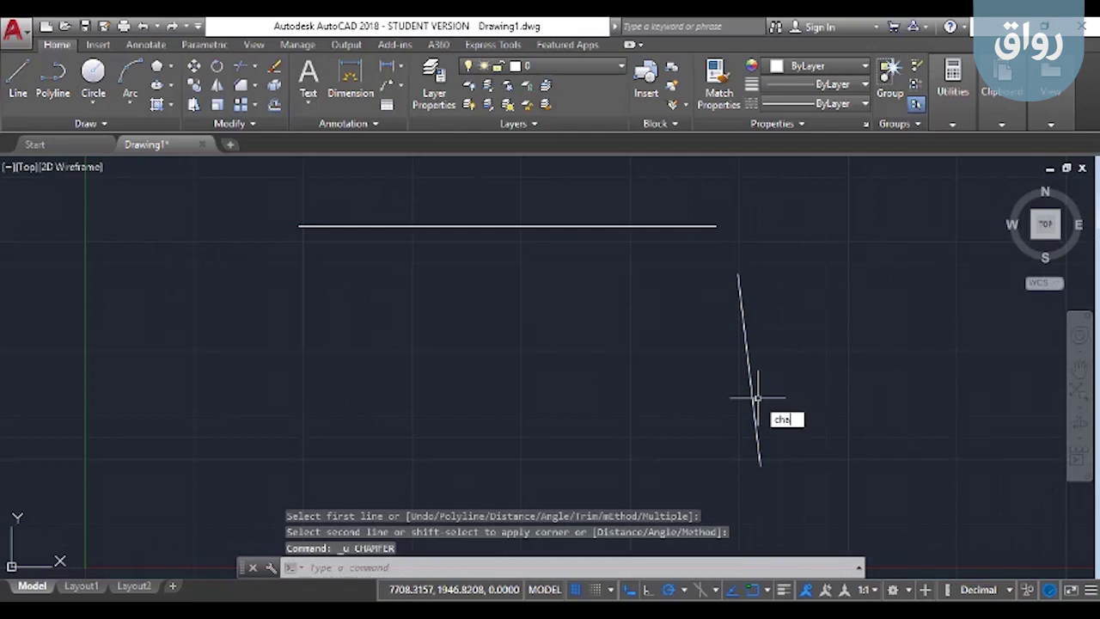
# Step: Set chamfer distances to 500 and 500, then Shift-pick the slanted line for a sharp corner
pyautogui.press('Return')
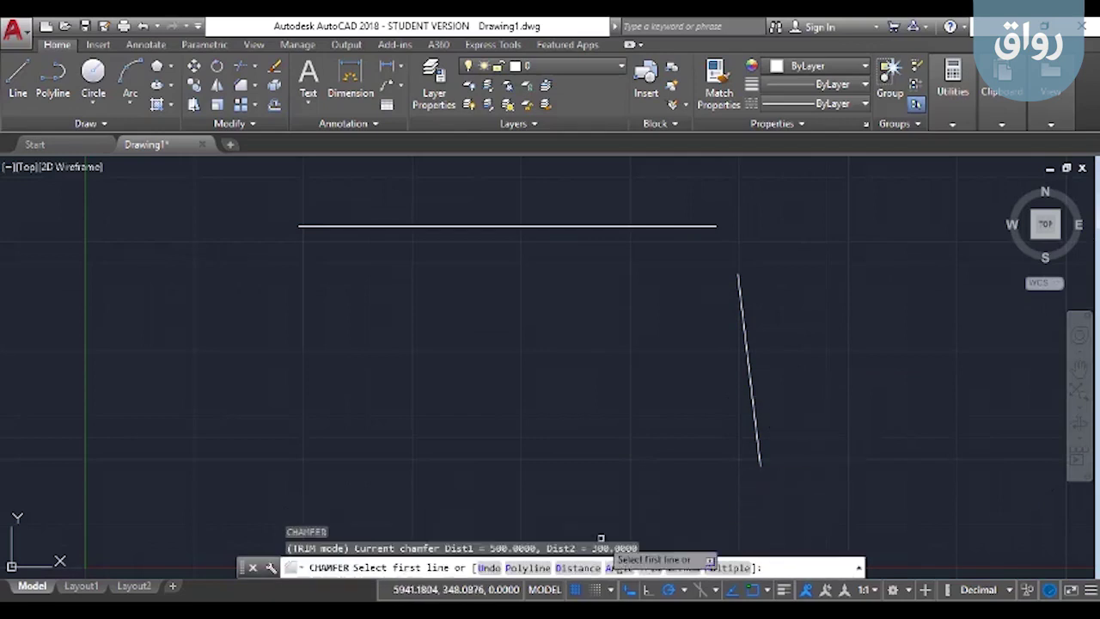
pyautogui.click(578, 571)
pyautogui.write('500')
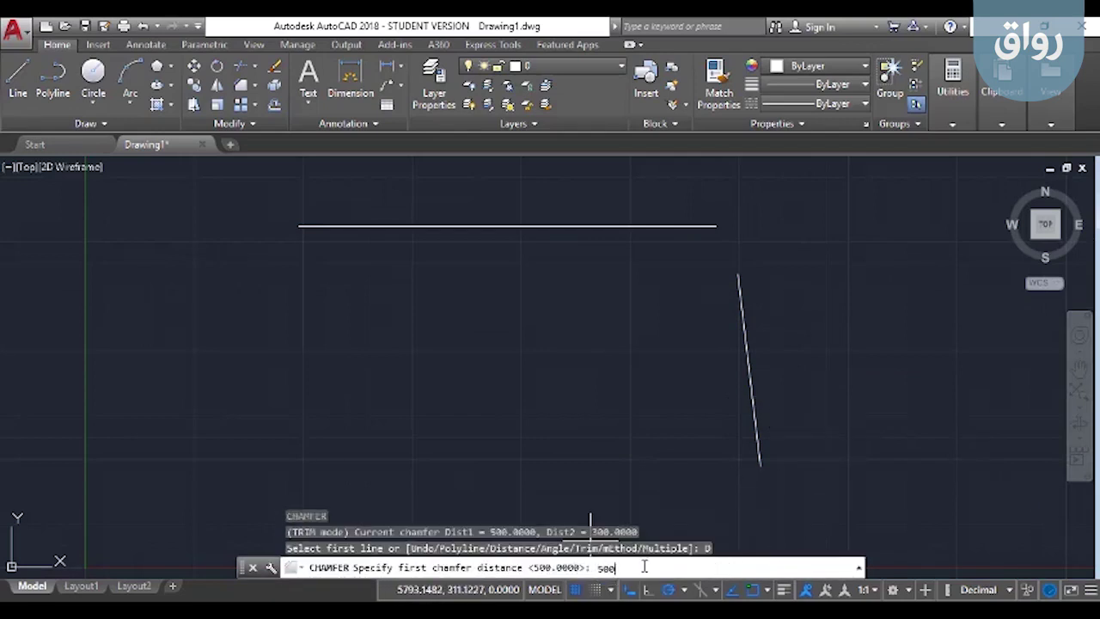
pyautogui.press('Return')
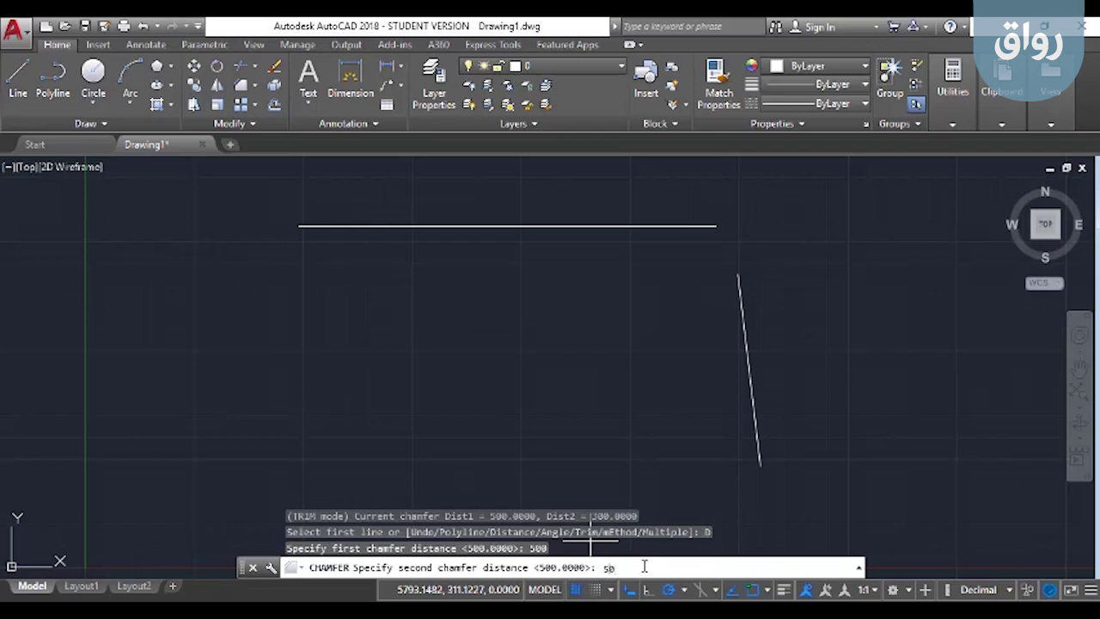
pyautogui.write('0')
pyautogui.press('Return')
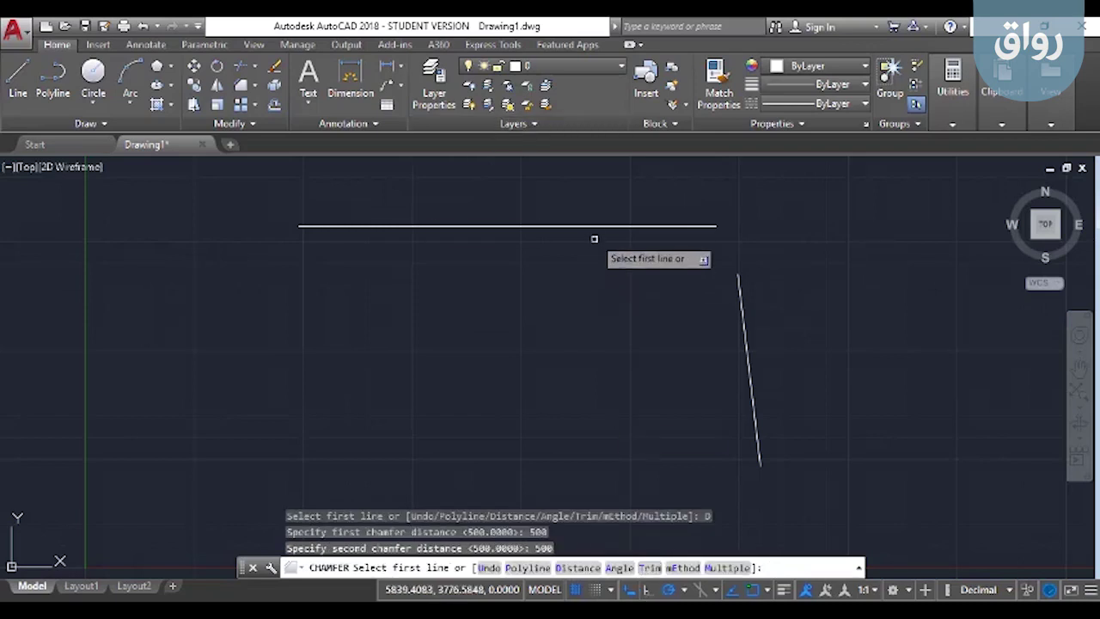
pyautogui.click(591, 225)
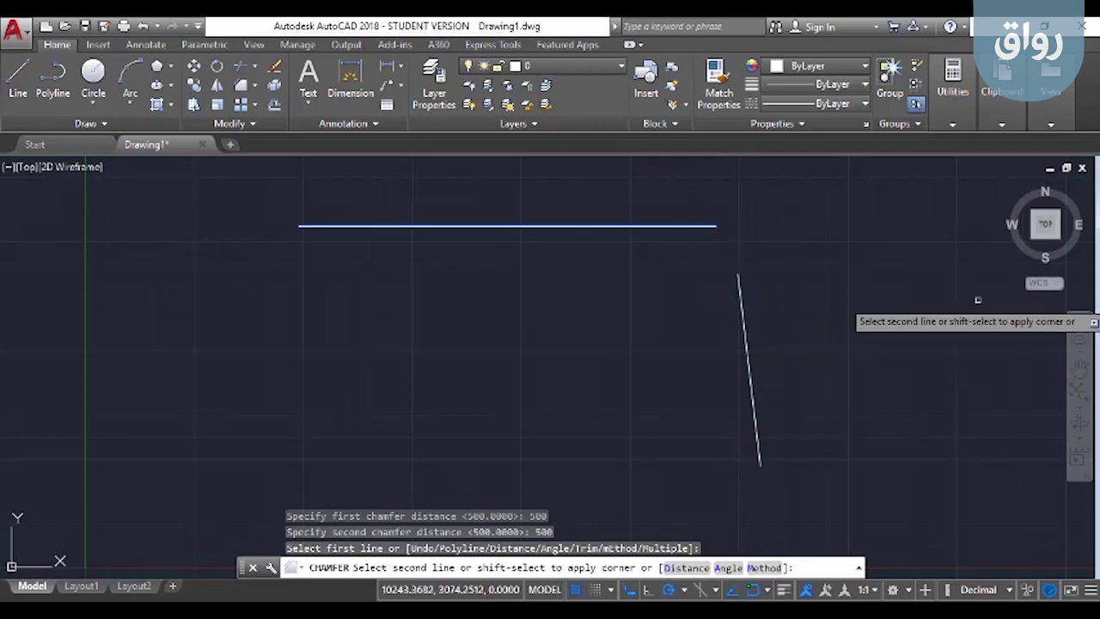
pyautogui.press('shift')
pyautogui.press('shift')
pyautogui.press('shift')
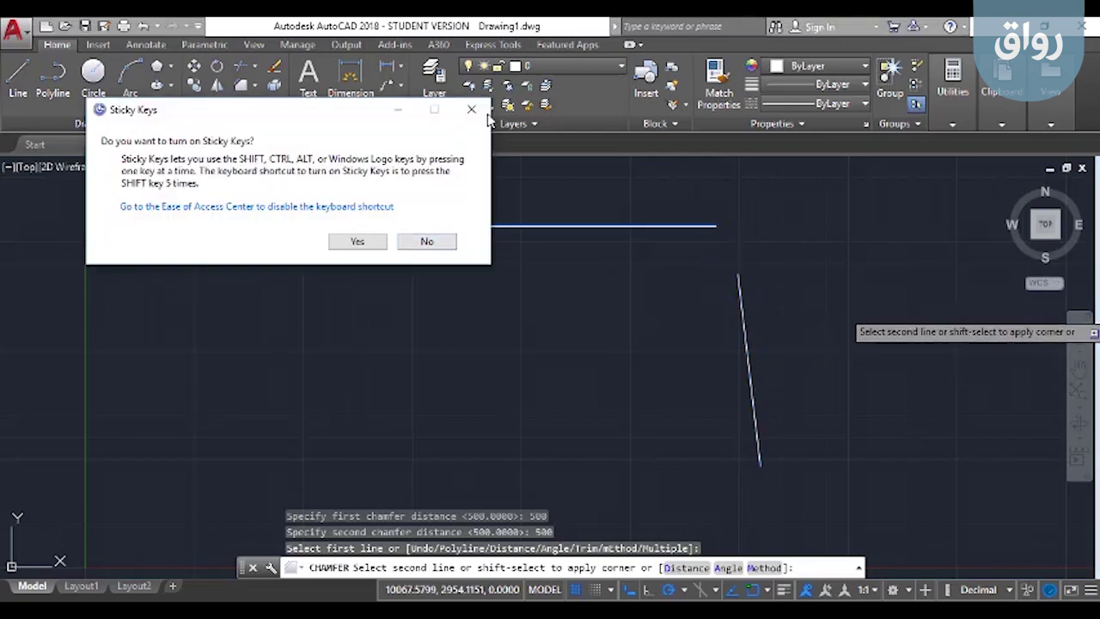
pyautogui.click(471, 109)
pyautogui.click(745, 318)
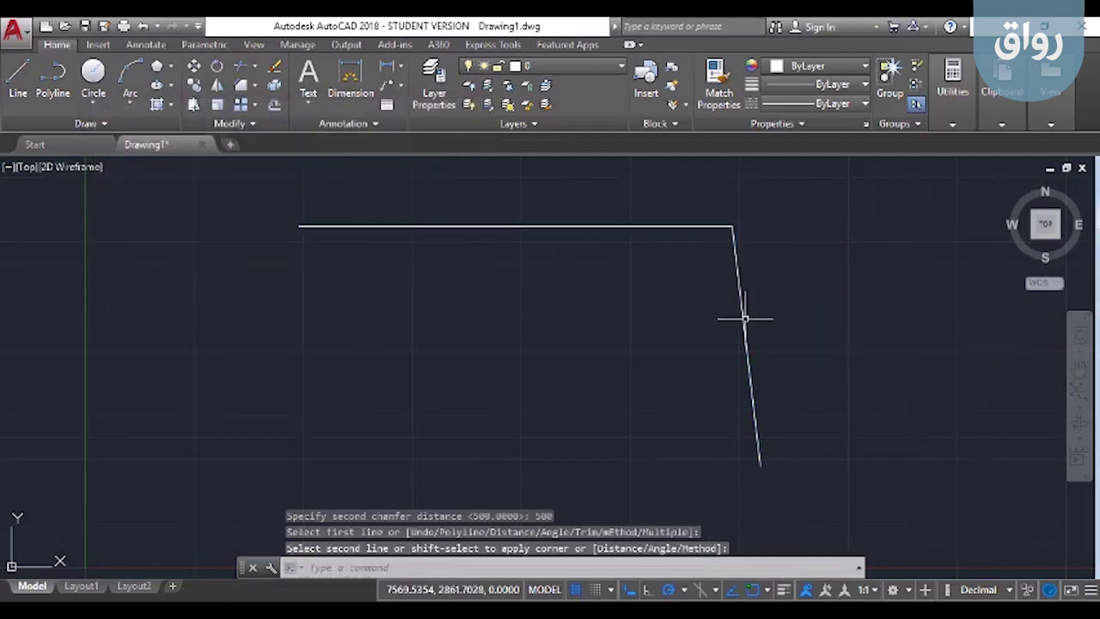
# Step: Window-select both lines and delete them
pyautogui.click(754, 216)
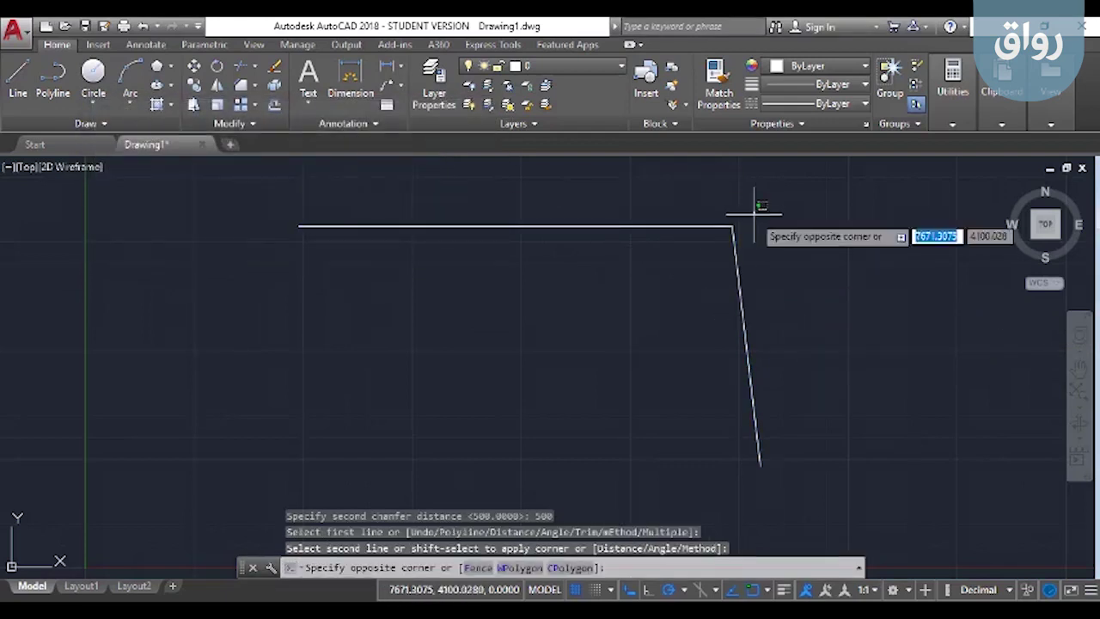
pyautogui.click(686, 296)
pyautogui.press('Delete')
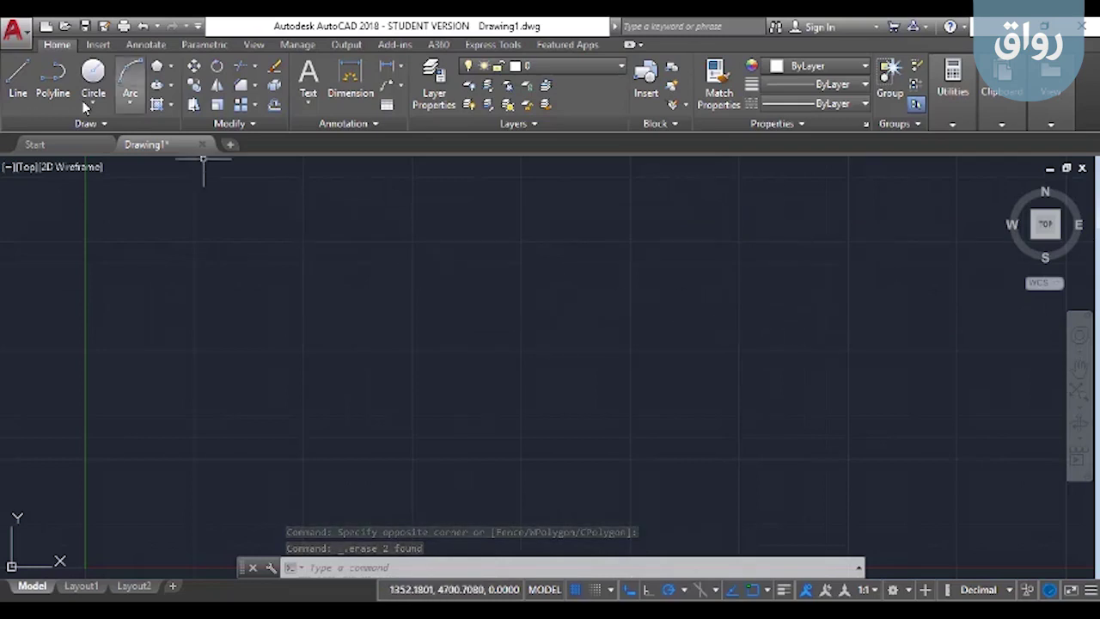
pyautogui.click(17, 86)
pyautogui.click(311, 257)
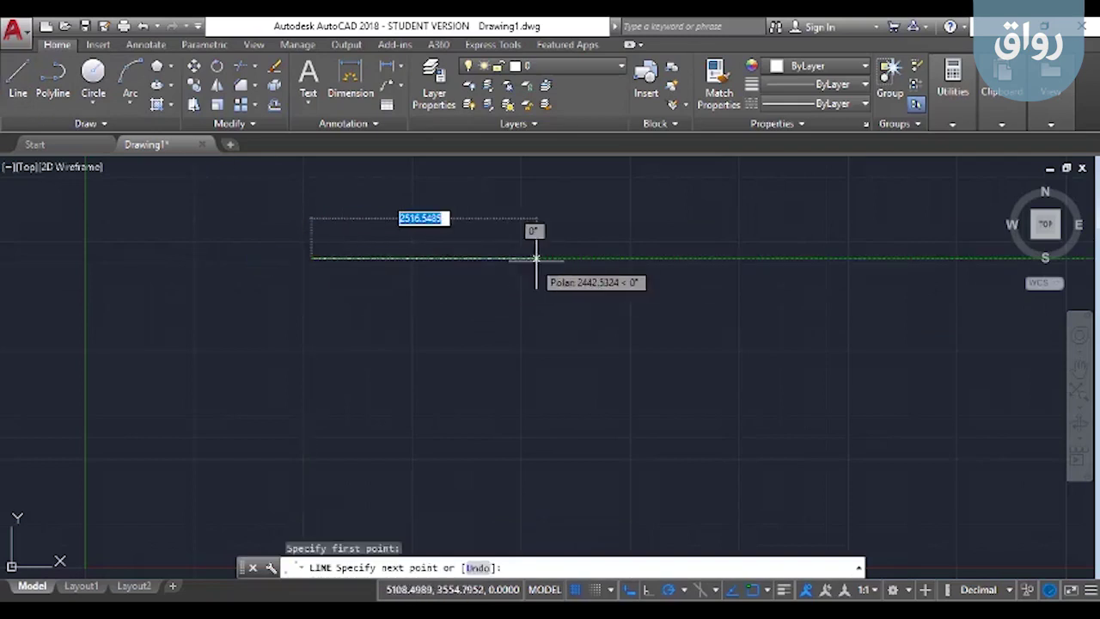
pyautogui.click(581, 258)
pyautogui.press('Escape')
pyautogui.write('l')
pyautogui.press('Return')
pyautogui.click(607, 307)
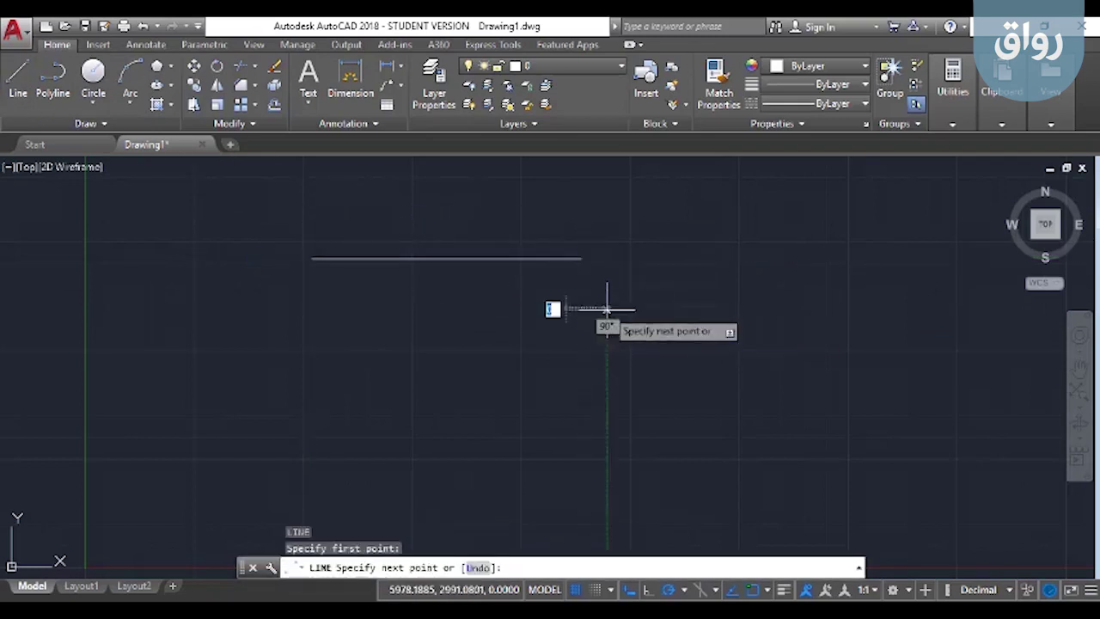
pyautogui.click(630, 478)
pyautogui.press('Escape')
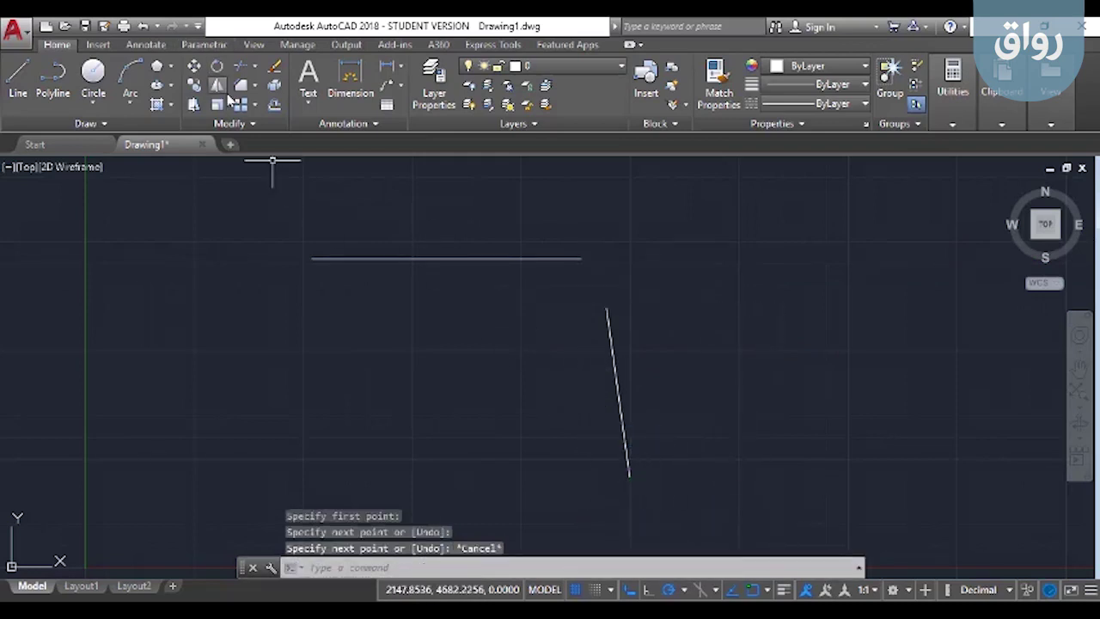
pyautogui.click(254, 87)
pyautogui.click(261, 112)
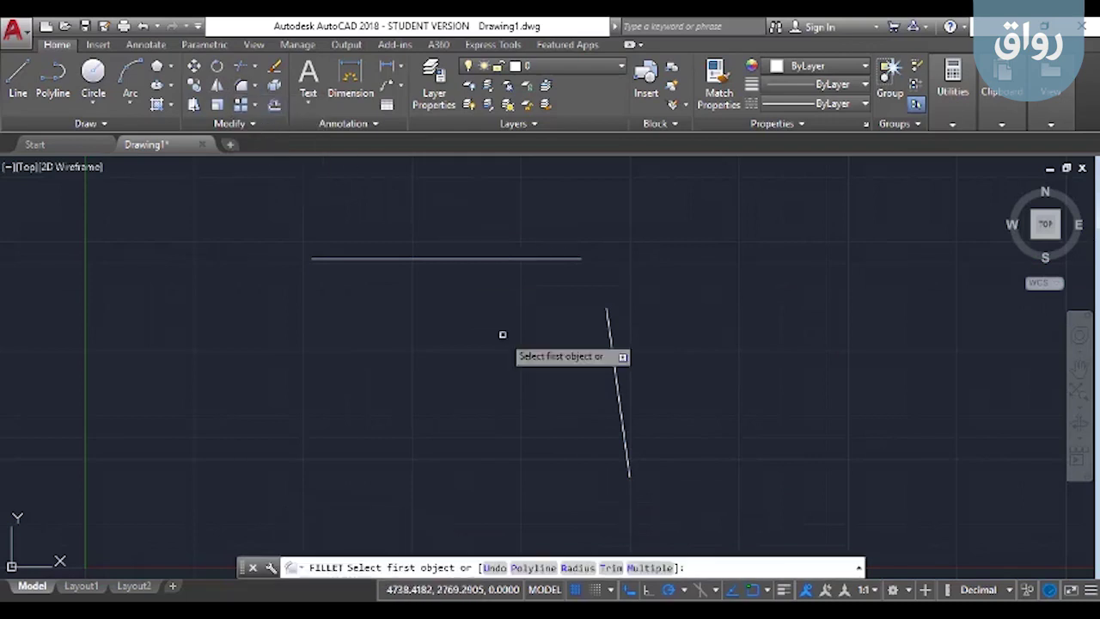
pyautogui.click(578, 563)
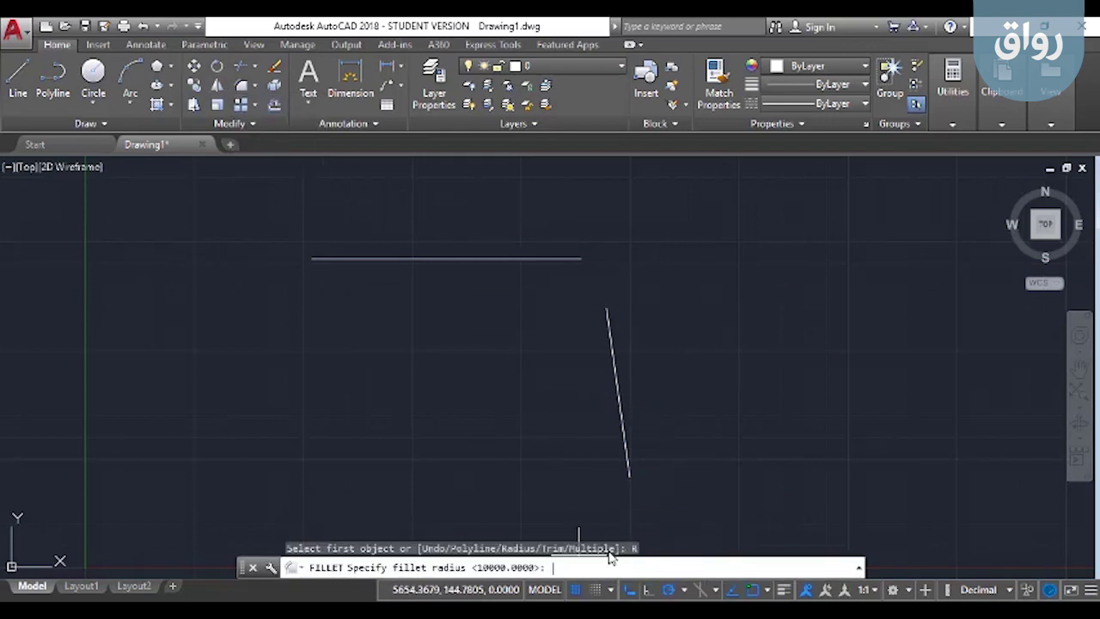
pyautogui.write('50')
pyautogui.press('Return')
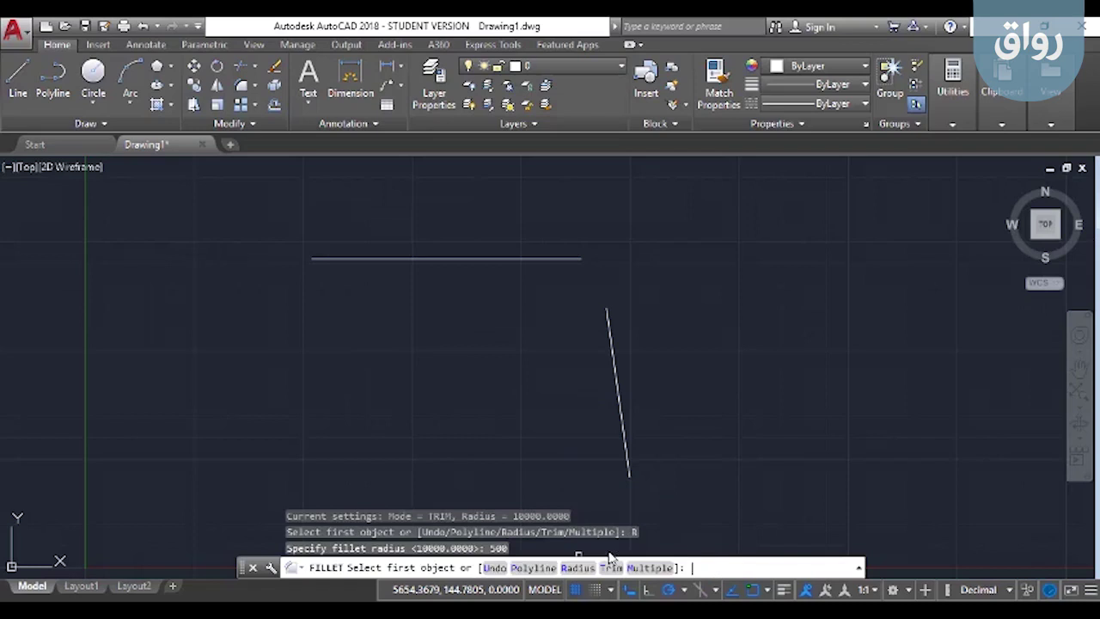
pyautogui.click(497, 259)
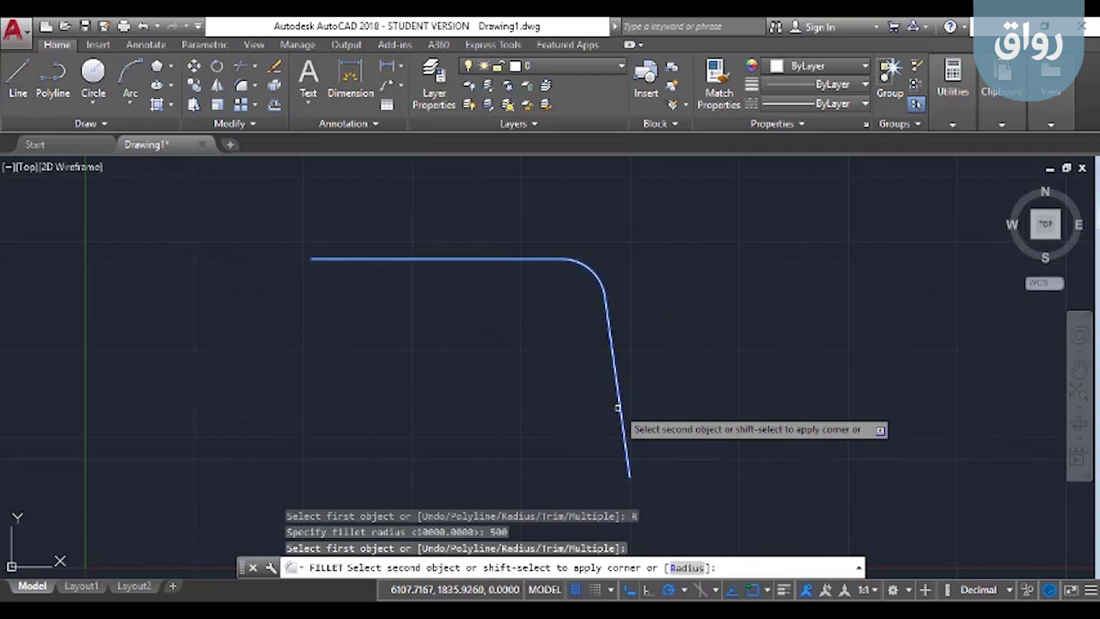
pyautogui.keyDown('shift'); pyautogui.click(619, 408); pyautogui.keyUp('shift')
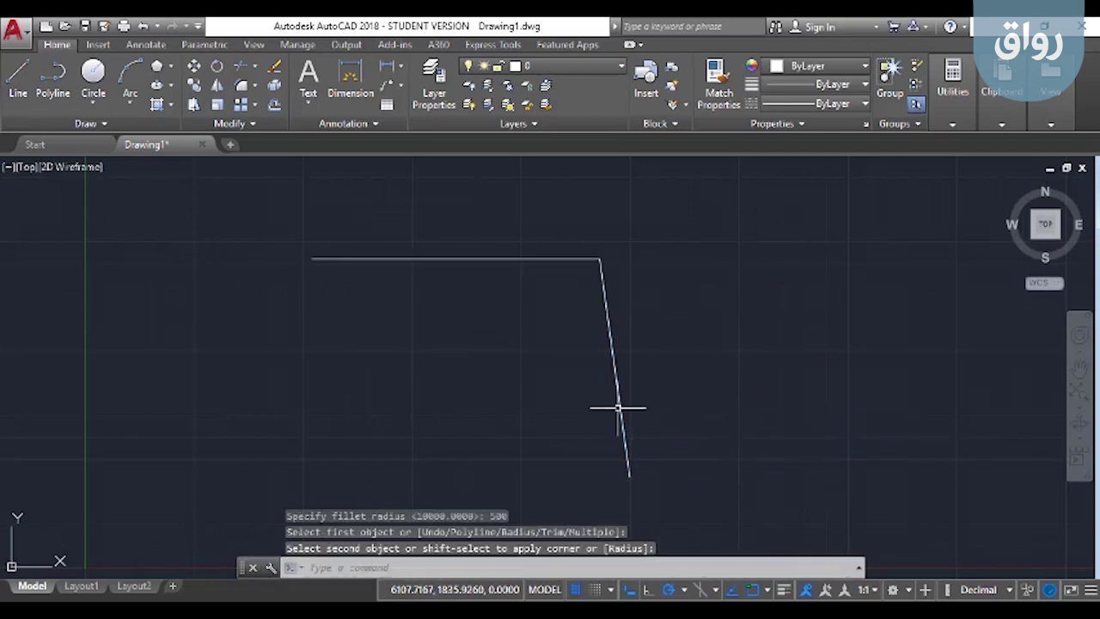
pyautogui.click(620, 227)
pyautogui.click(550, 342)
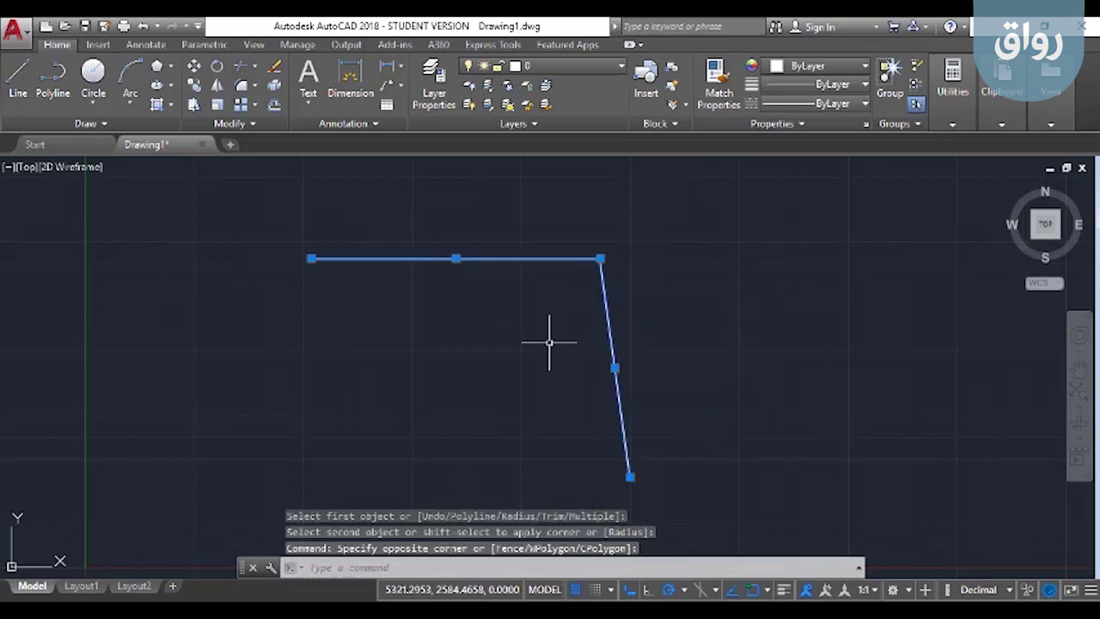
pyautogui.press('Delete')
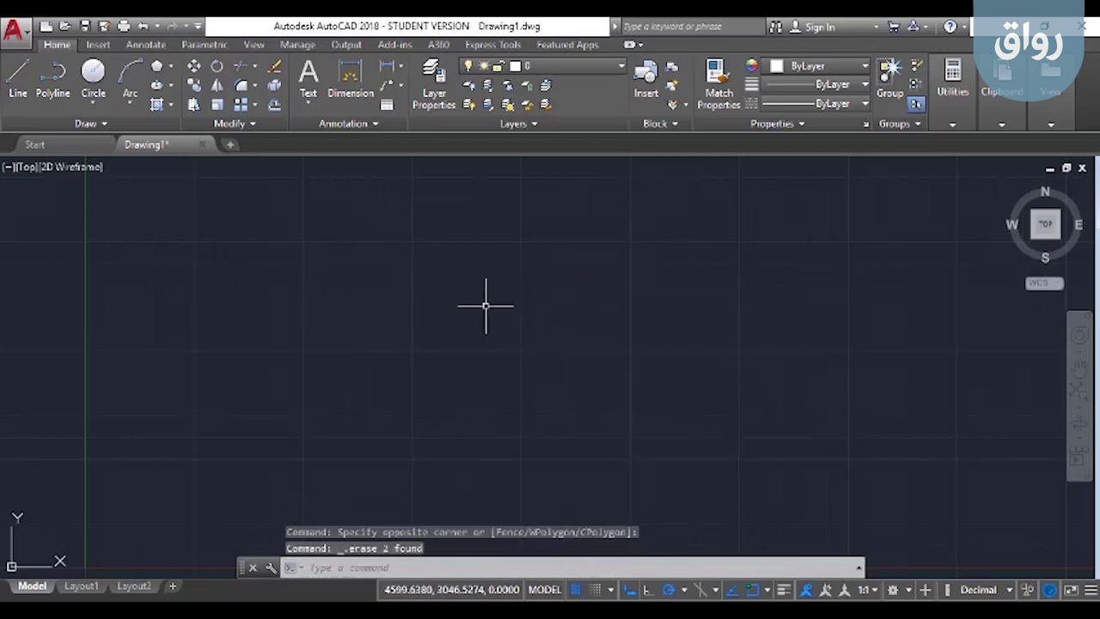
# Step: Draw a near-horizontal line and a separate slanted line below its right end
pyautogui.write('l')
pyautogui.press('Return')
pyautogui.click(236, 248)
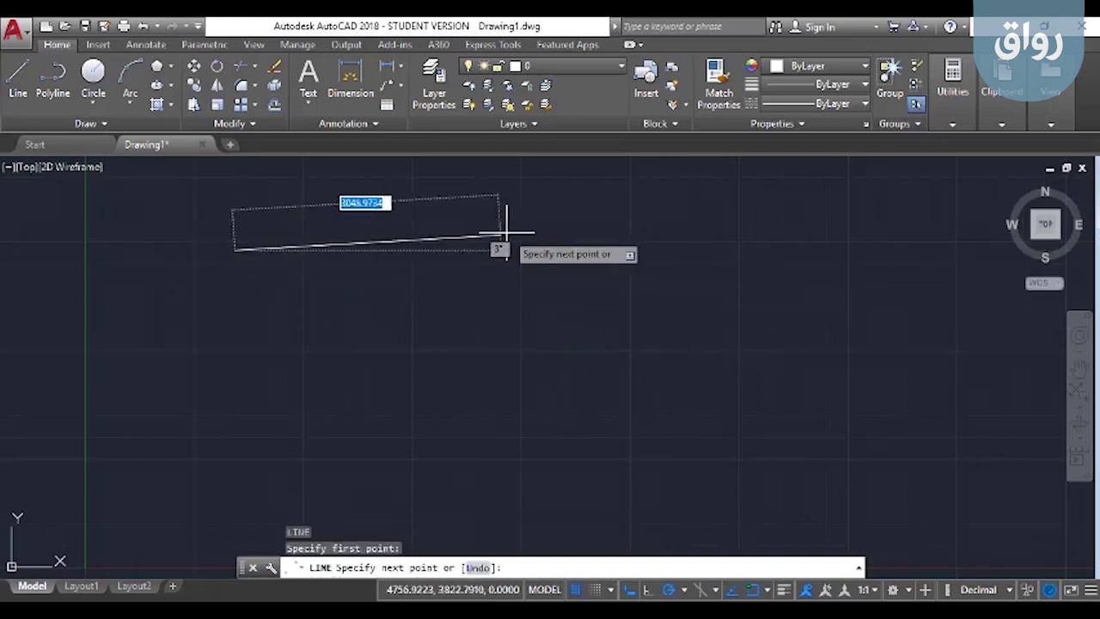
pyautogui.click(522, 233)
pyautogui.press('Escape')
pyautogui.press('Return')
pyautogui.click(543, 278)
pyautogui.click(606, 459)
pyautogui.press('Escape')
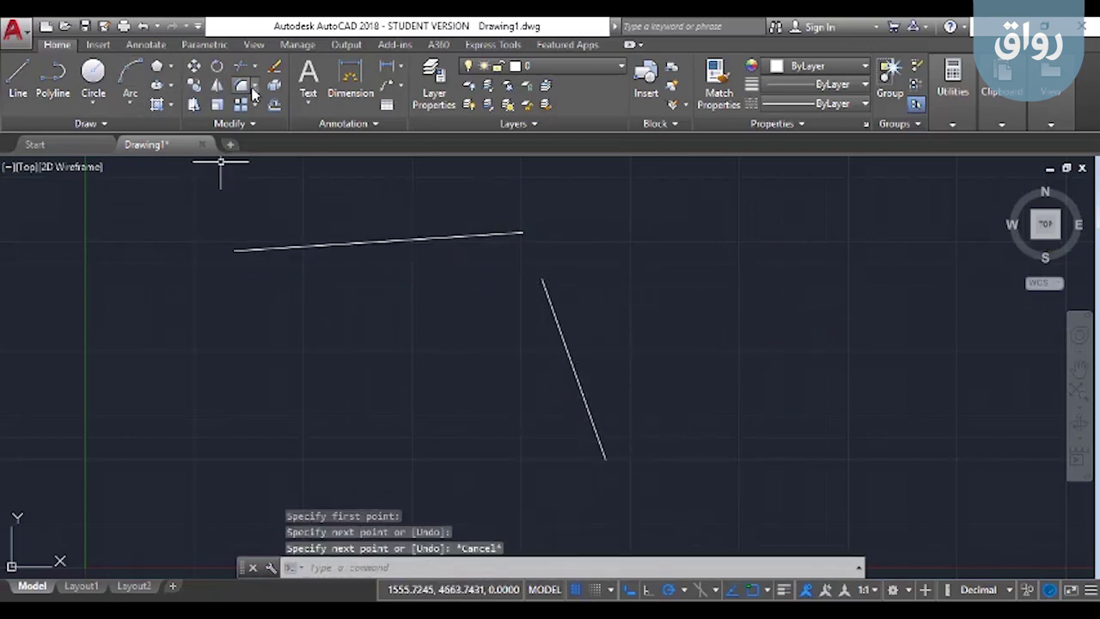
# Step: Chamfer the two lines with the angle method at length 500 and 60°, then select them
pyautogui.click(255, 86)
pyautogui.click(276, 148)
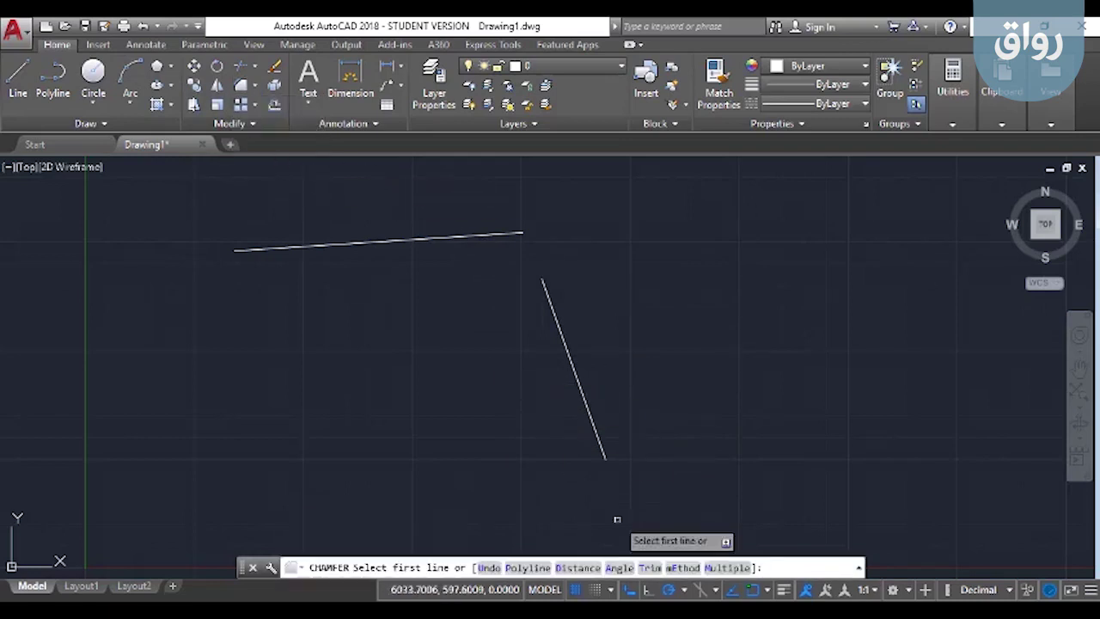
pyautogui.click(618, 569)
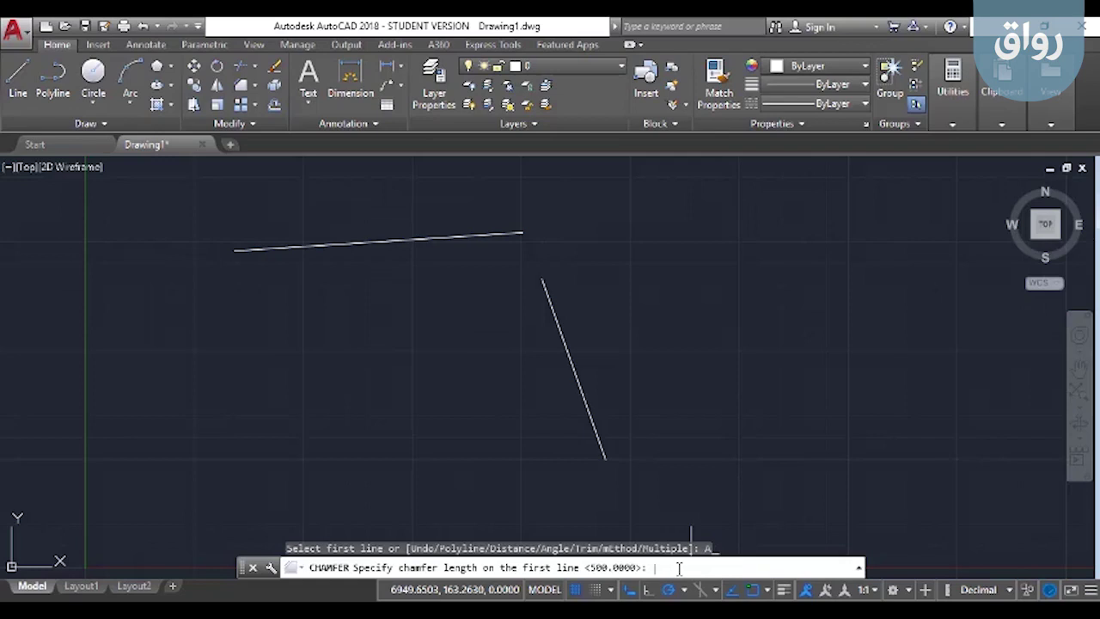
pyautogui.press('Return')
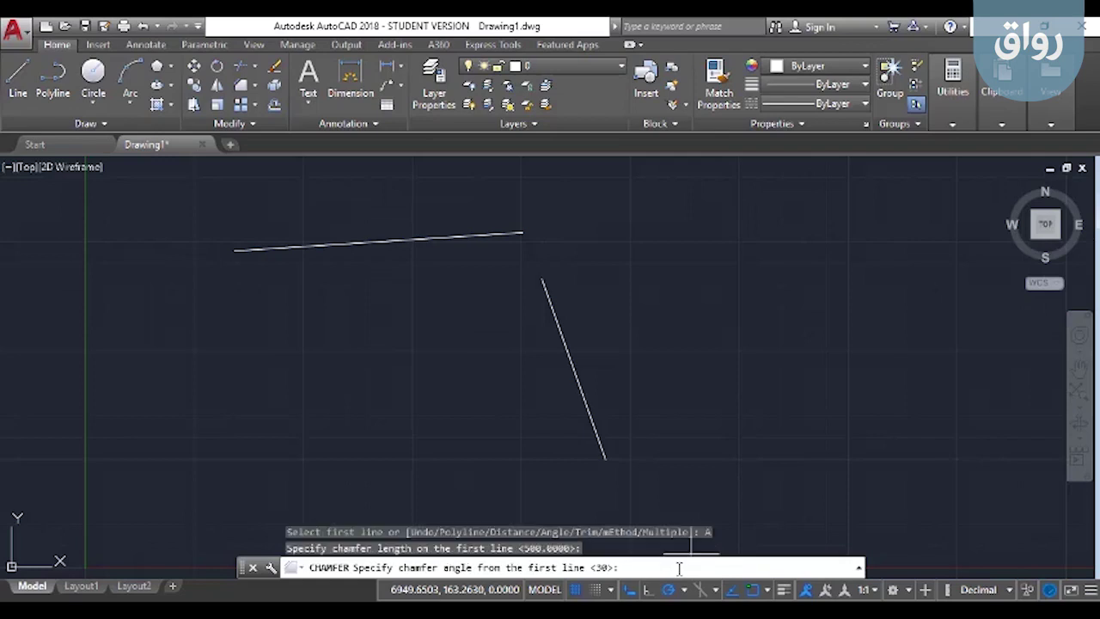
pyautogui.write('60')
pyautogui.press('Return')
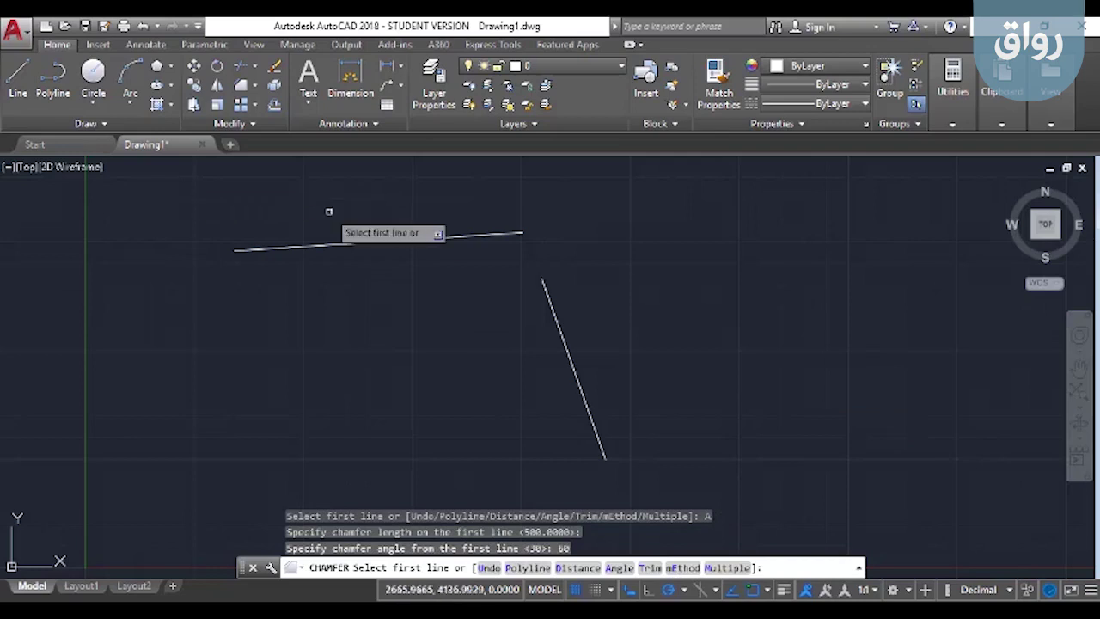
pyautogui.click(366, 244)
pyautogui.click(557, 321)
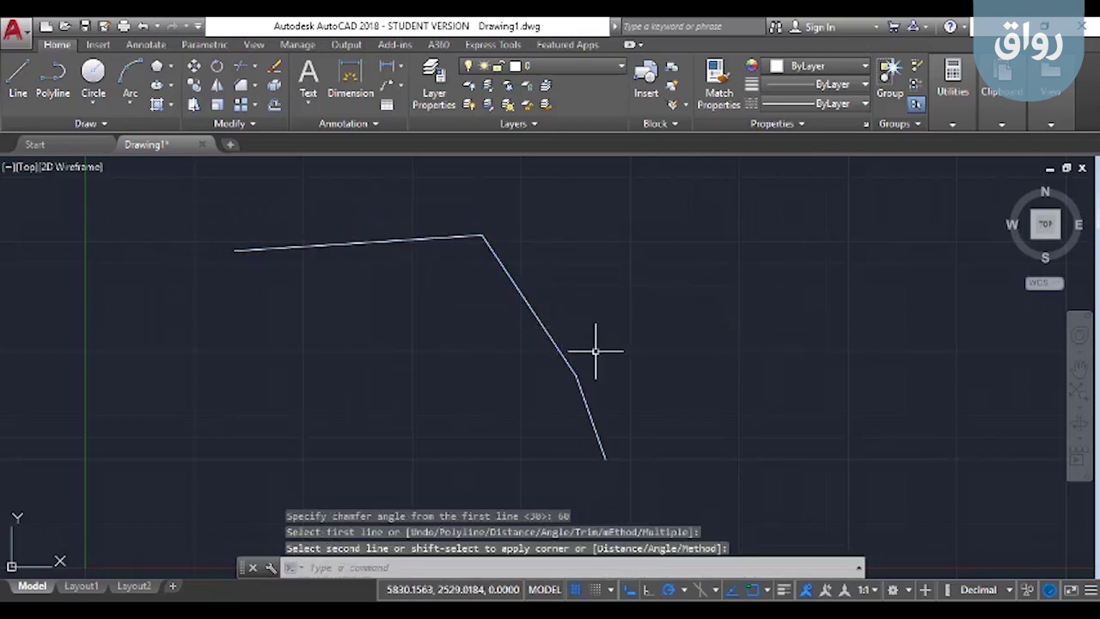
pyautogui.click(509, 279)
# Step: Erase the old lines and draw a horizontal line plus a separate vertical line below its right end
pyautogui.press('Delete')
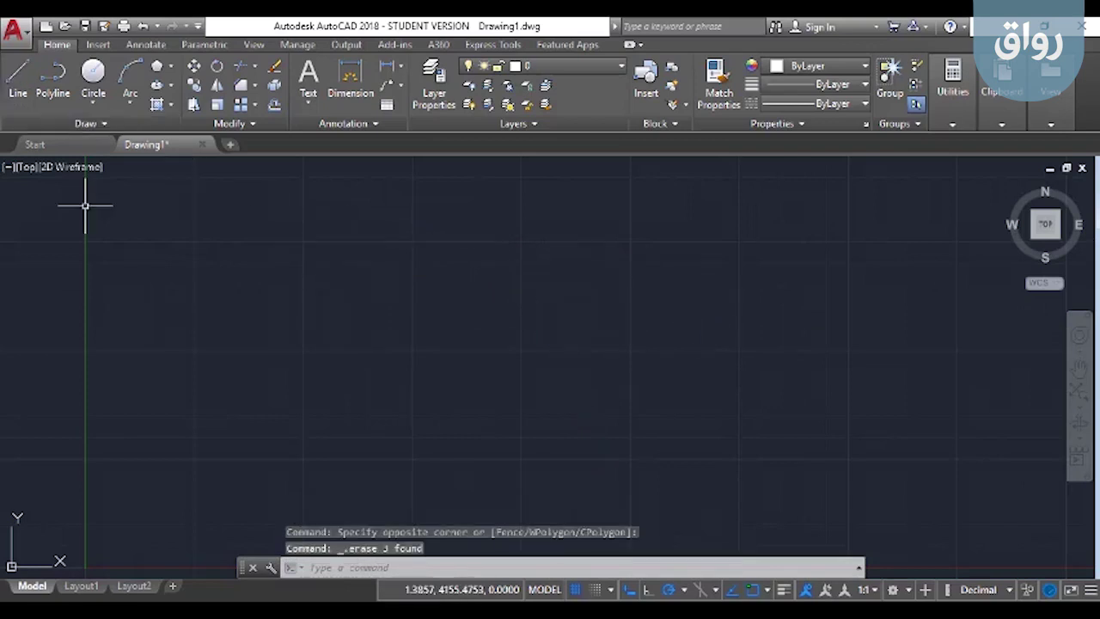
pyautogui.write('l')
pyautogui.press('Return')
pyautogui.click(228, 288)
pyautogui.click(596, 290)
pyautogui.press('Escape')
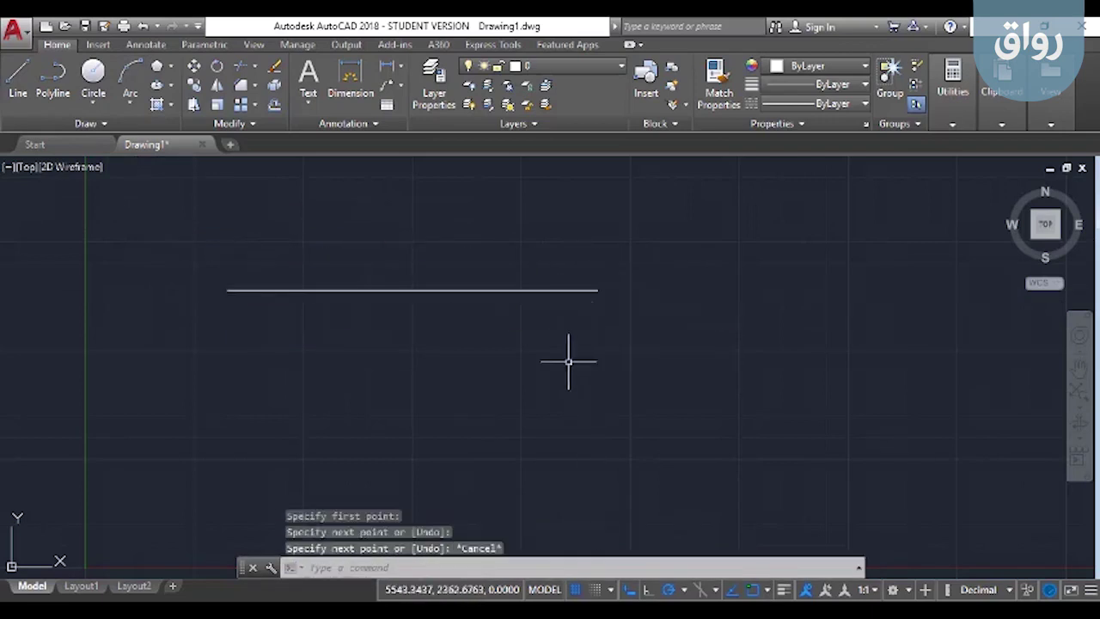
pyautogui.write('l')
pyautogui.press('Return')
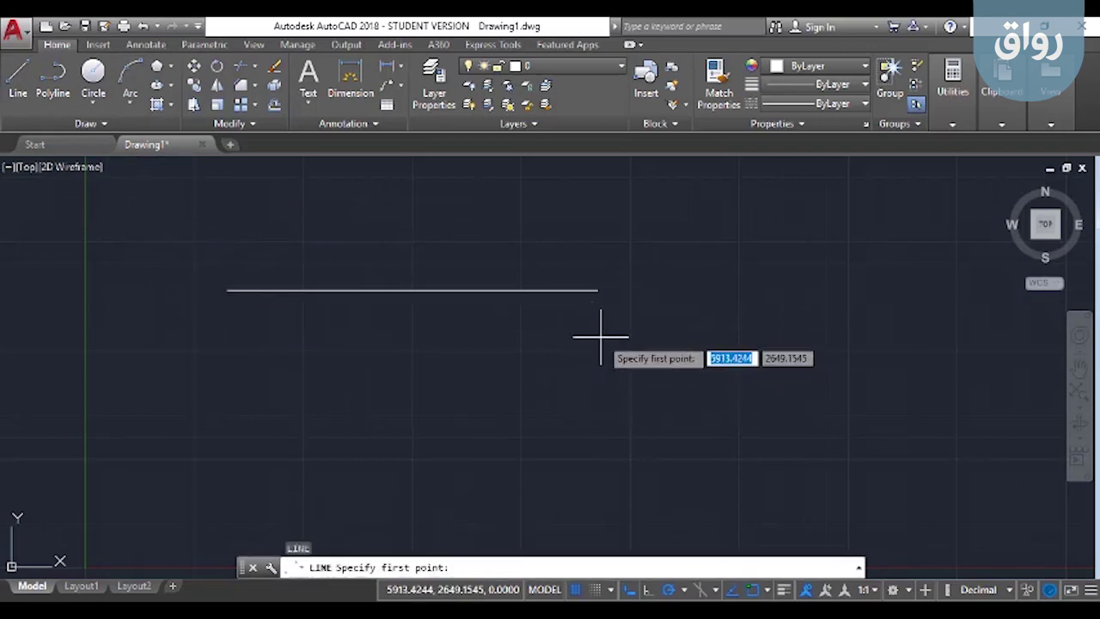
pyautogui.click(601, 337)
pyautogui.click(601, 510)
pyautogui.press('Escape')
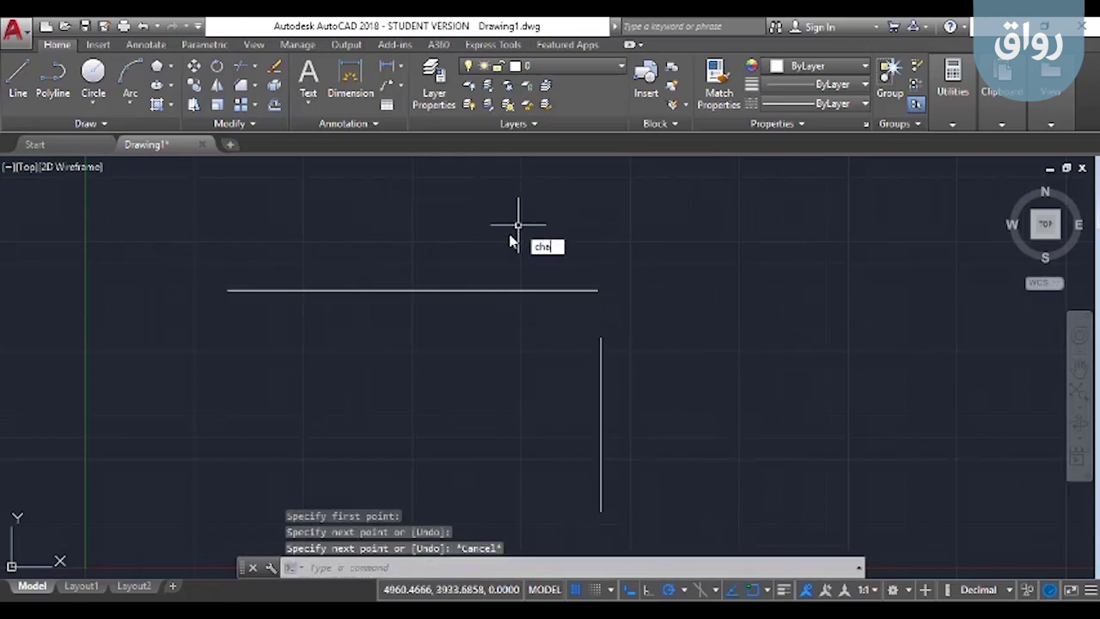
# Step: Chamfer the horizontal and vertical lines at 500 length and 30° angle
pyautogui.press('Return')
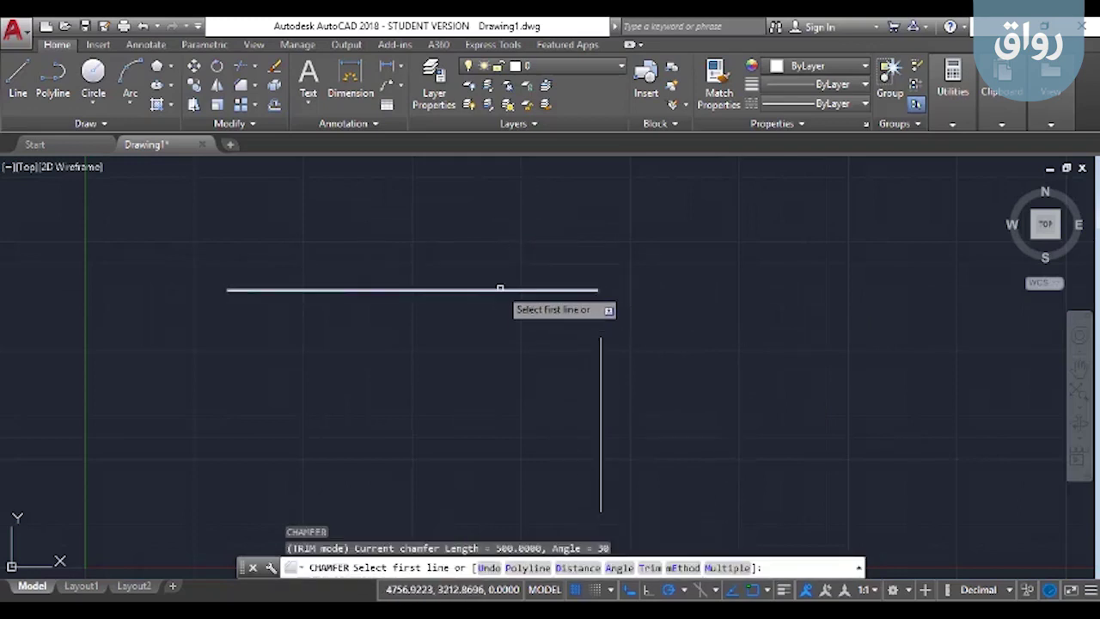
pyautogui.click(500, 288)
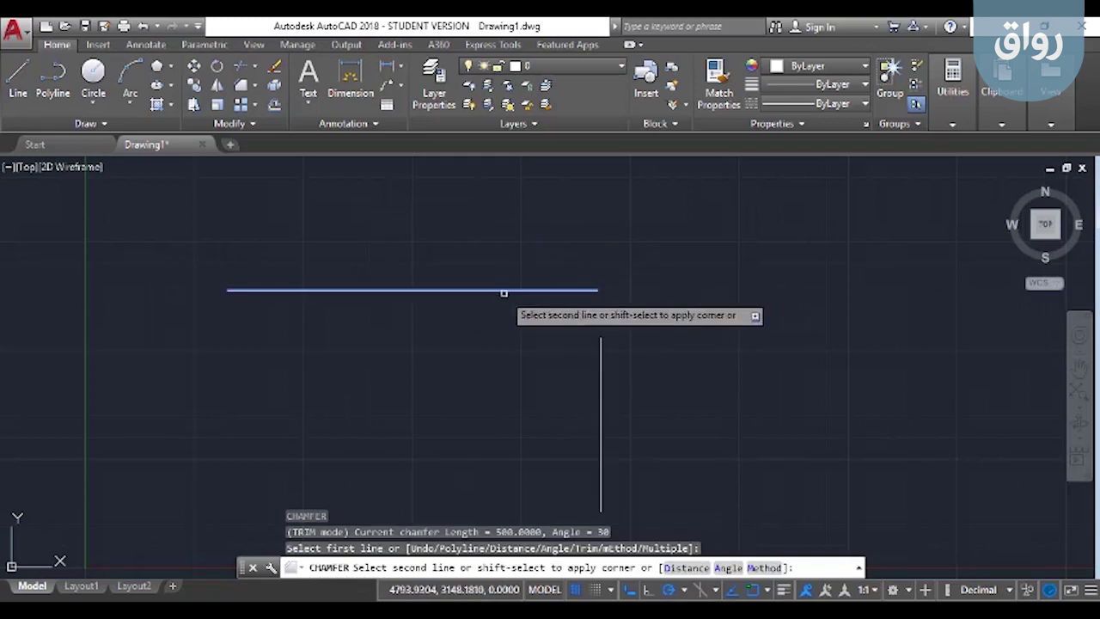
pyautogui.click(601, 402)
# Step: Measure the distance from the chamfer corner to the vertical line, reading 500
pyautogui.click(955, 124)
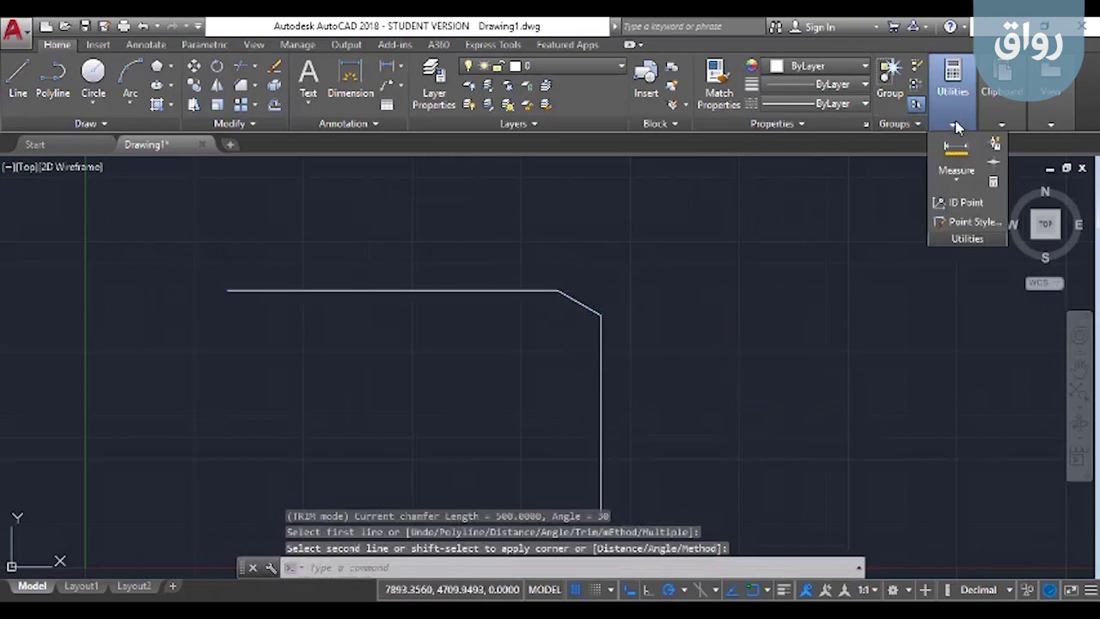
pyautogui.click(956, 148)
pyautogui.click(559, 290)
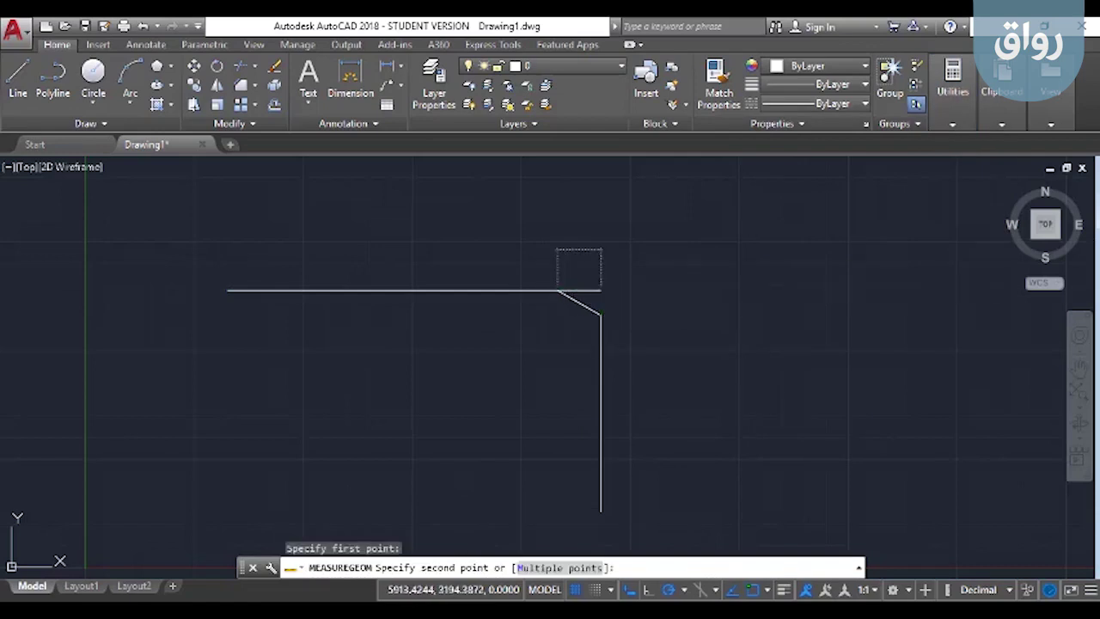
pyautogui.click(601, 291)
pyautogui.click(644, 343)
# Step: Draw a horizontal helper line from the chamfer corner extending rightwards past the corner
pyautogui.click(945, 125)
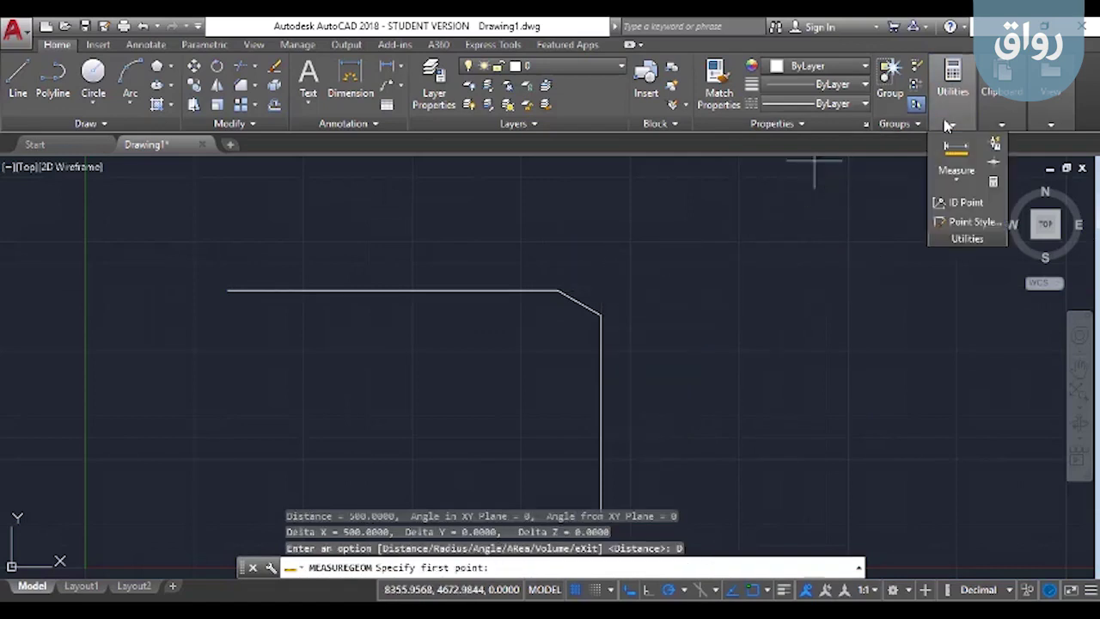
pyautogui.click(956, 175)
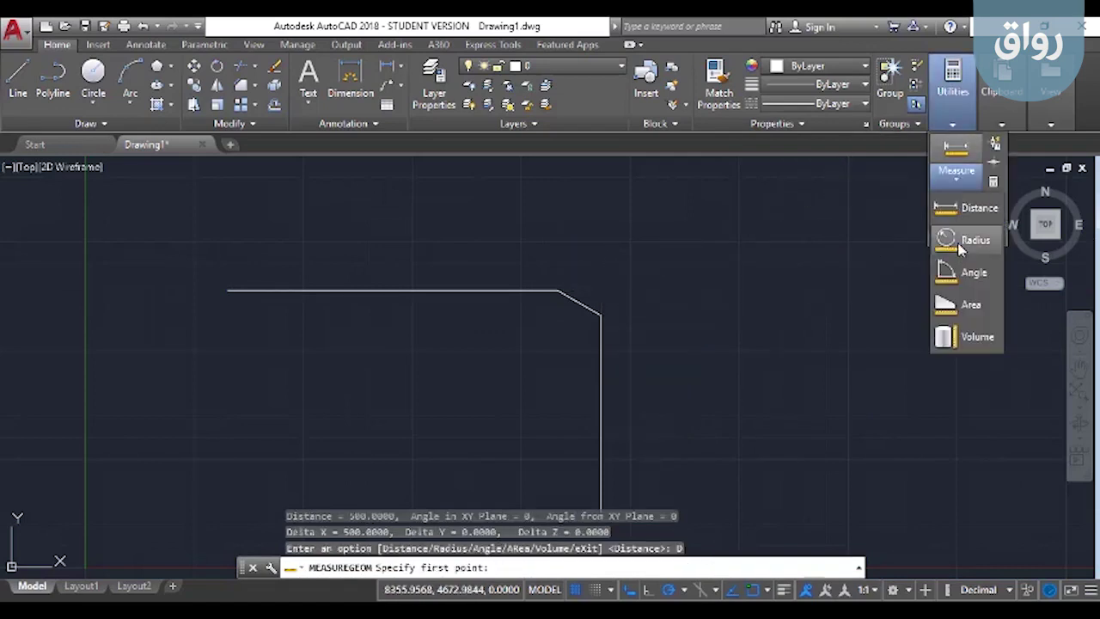
pyautogui.click(17, 76)
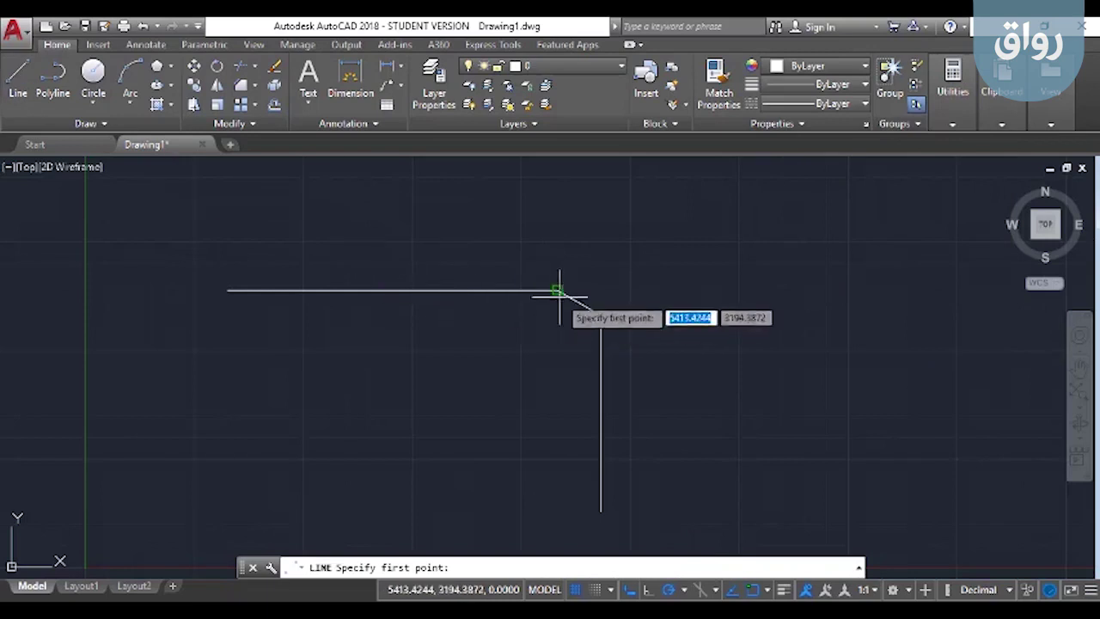
pyautogui.click(558, 291)
pyautogui.click(683, 290)
pyautogui.press('Escape')
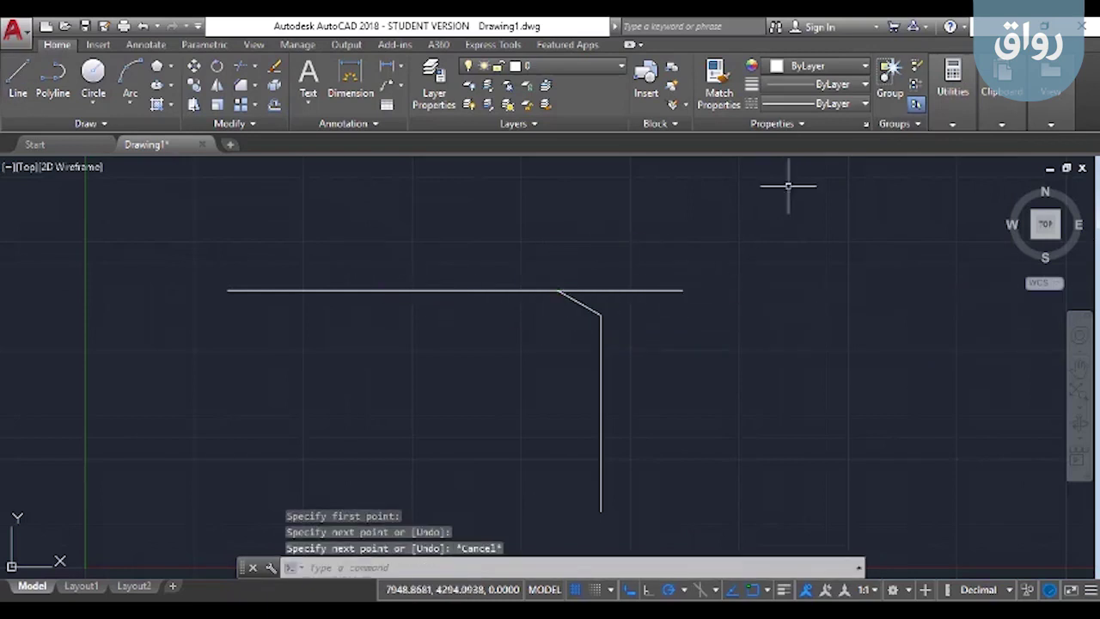
# Step: Measure the angle between the helper line and the chamfer segment, reading 30°
pyautogui.click(953, 120)
pyautogui.click(956, 176)
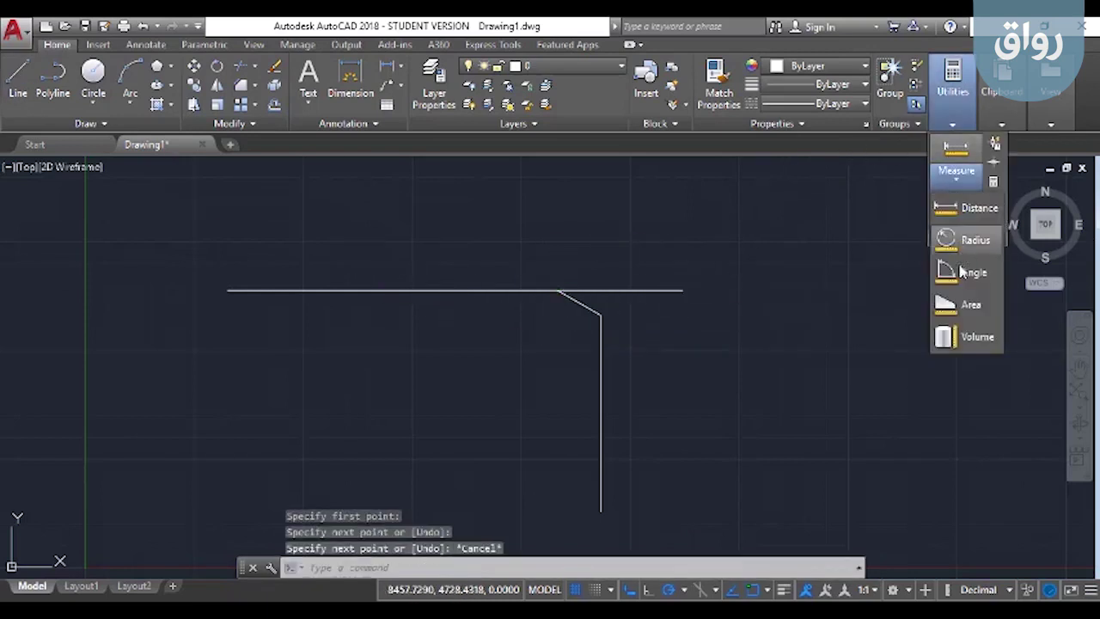
pyautogui.click(968, 272)
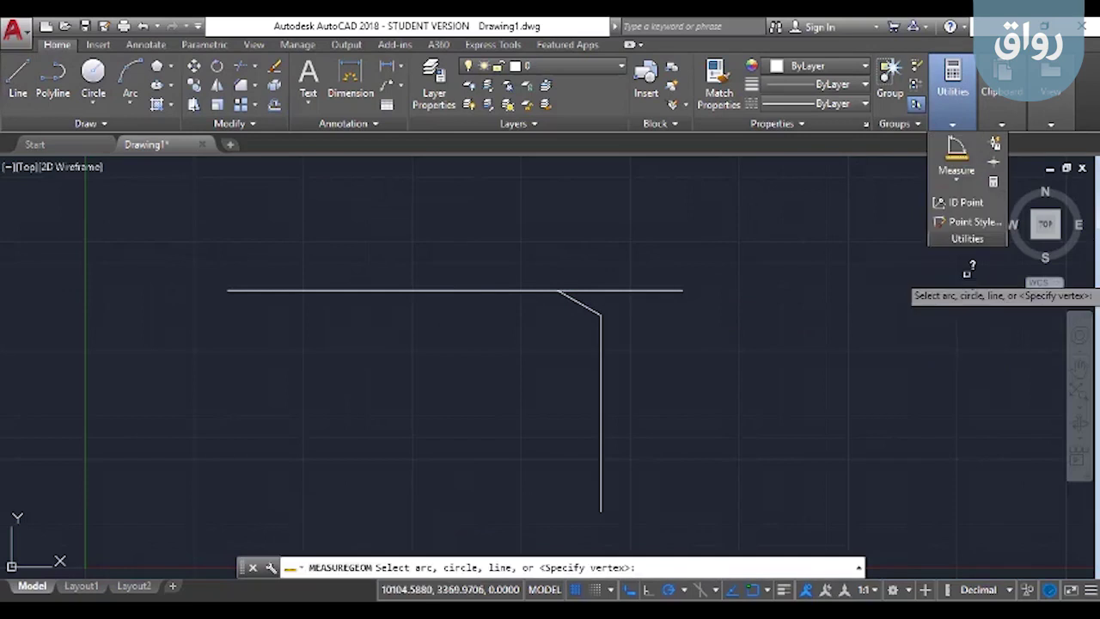
pyautogui.click(619, 289)
pyautogui.click(585, 304)
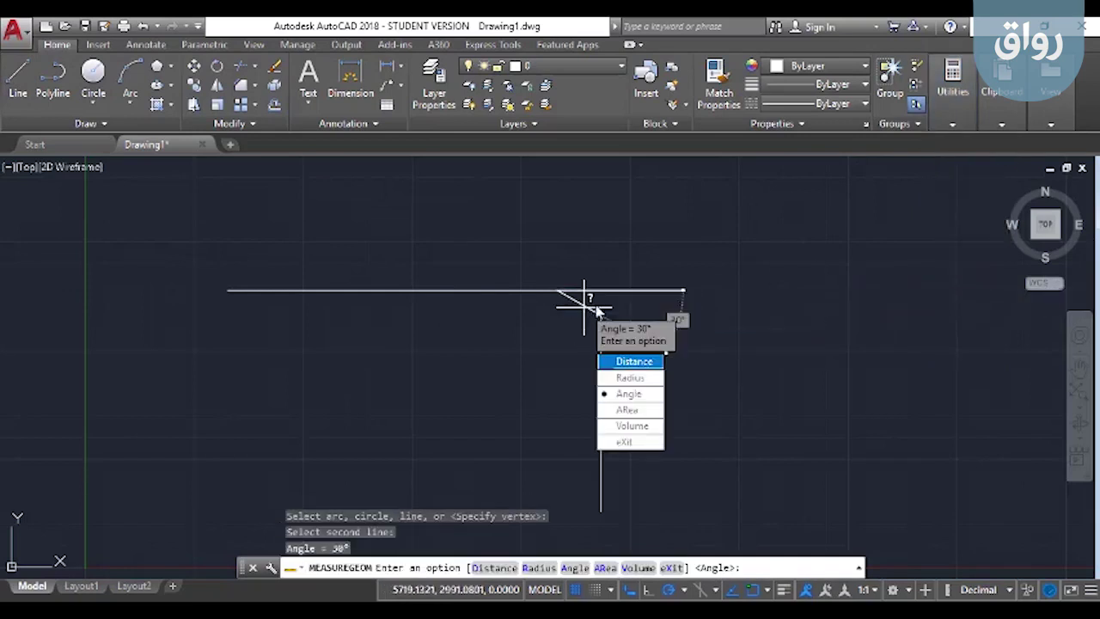
pyautogui.write('D')
pyautogui.press('Return')
pyautogui.press('Escape')
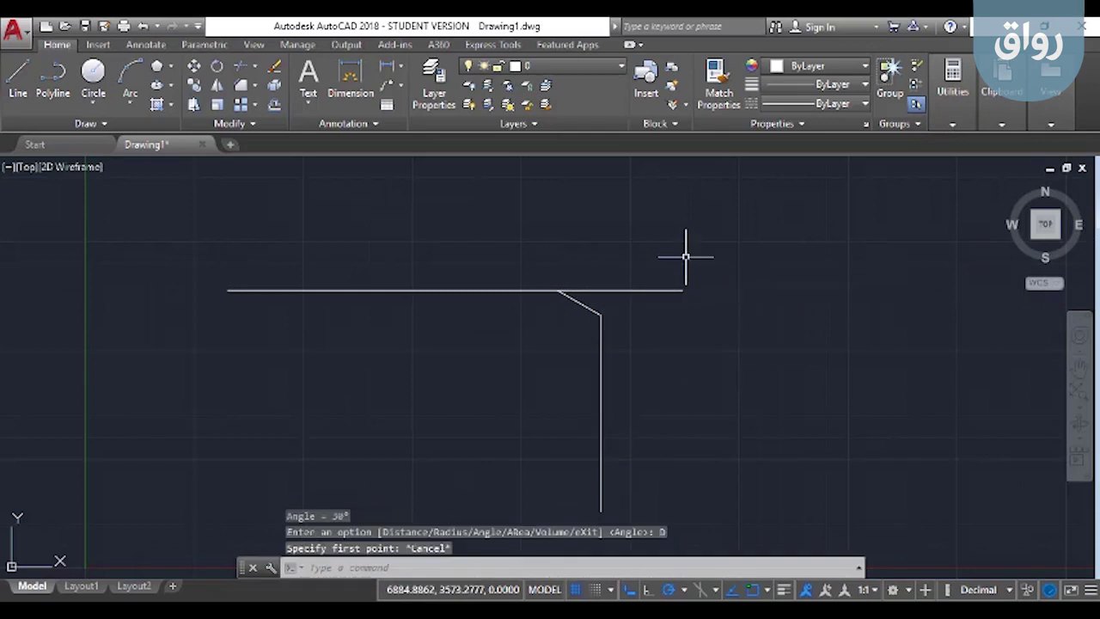
pyautogui.click(687, 257)
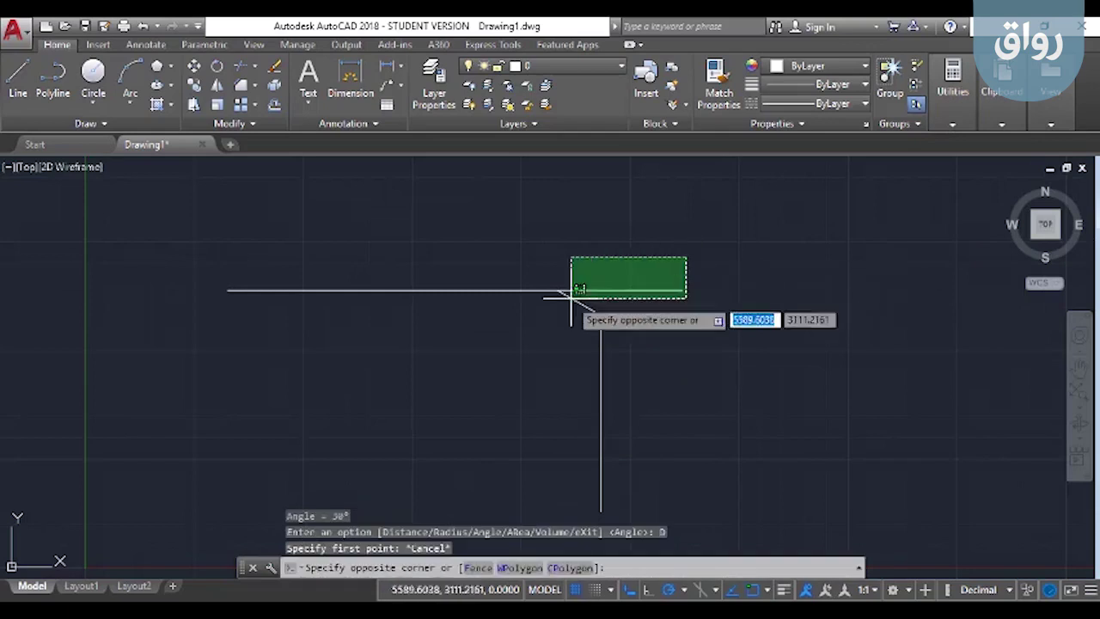
# Step: Delete the helper line extension and select the old chamfer segment for removal
pyautogui.click(623, 297)
pyautogui.press('Delete')
pyautogui.click(587, 300)
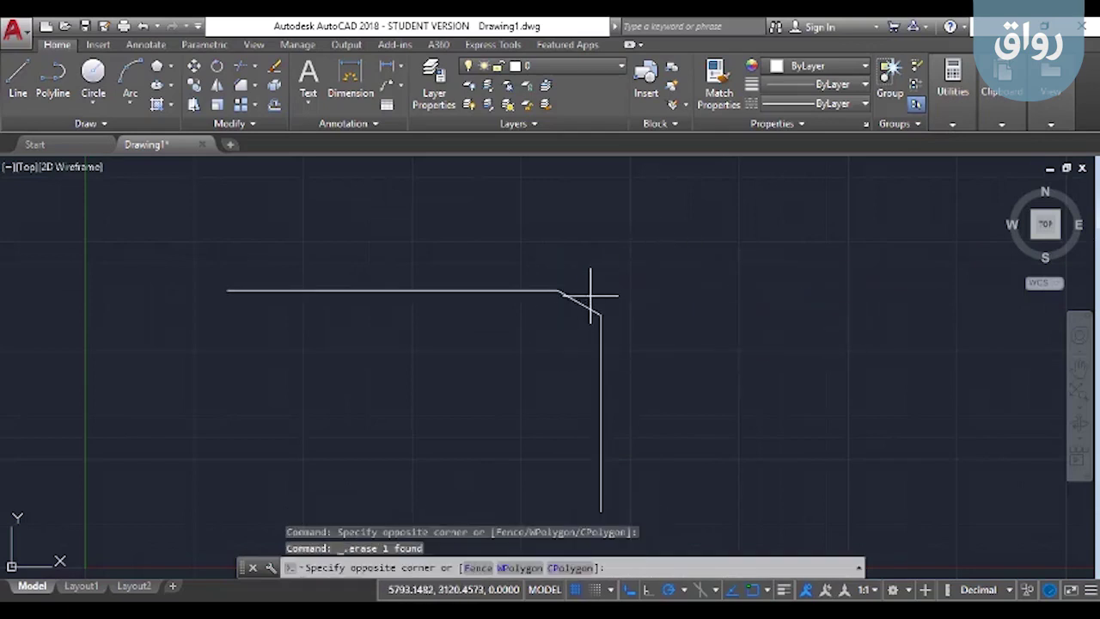
pyautogui.click(594, 303)
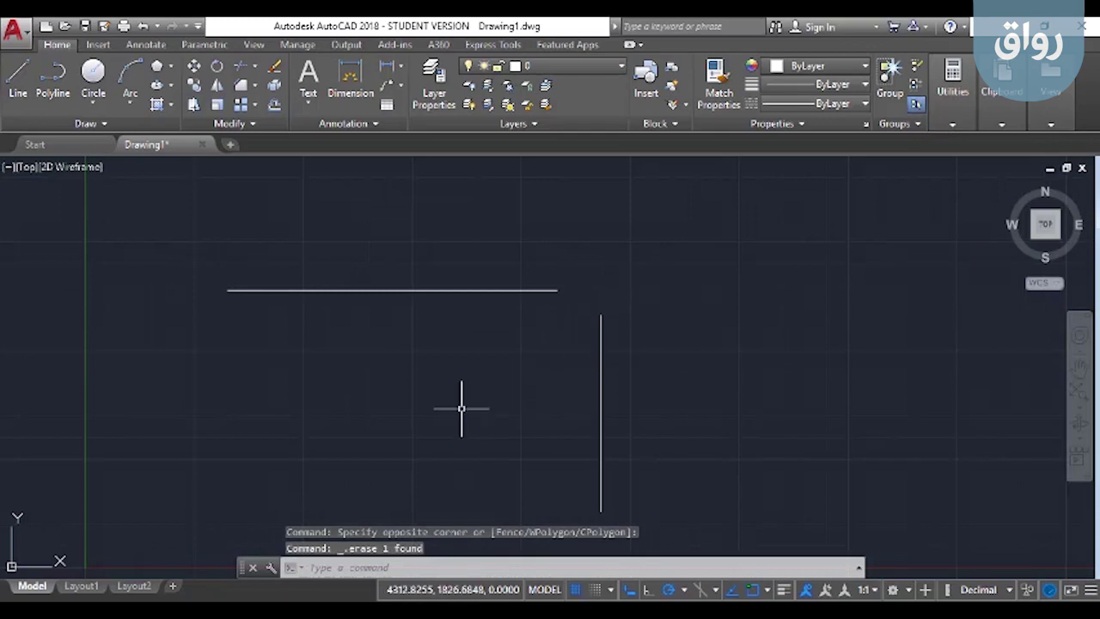
pyautogui.write('cha')
# Step: Chamfer the horizontal and vertical lines with the angle method at length 300 and 60°
pyautogui.press('Return')
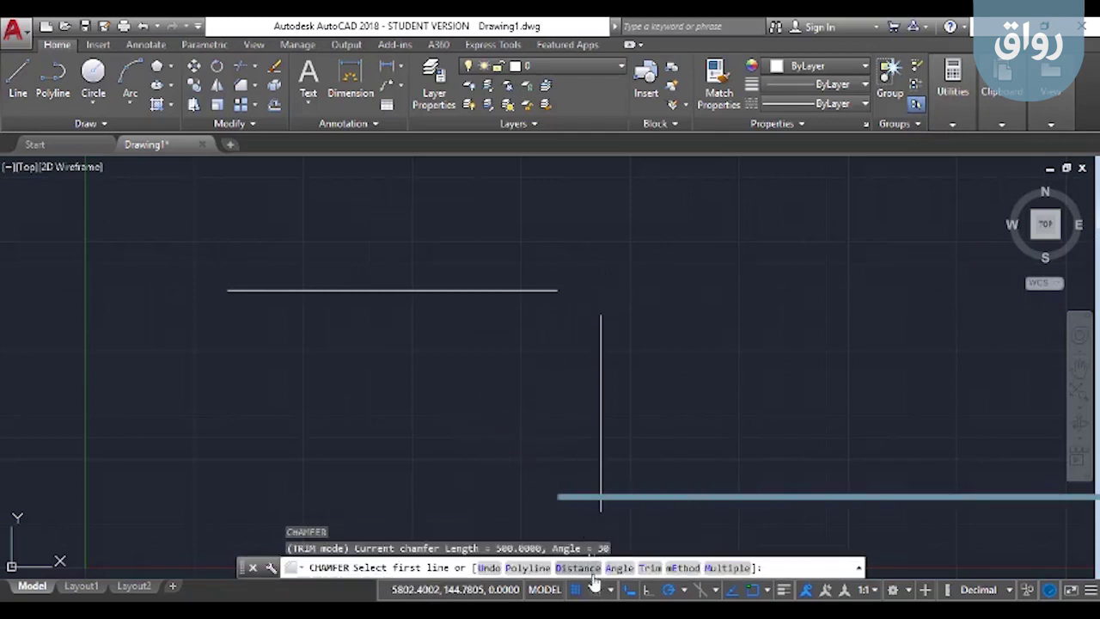
pyautogui.click(581, 569)
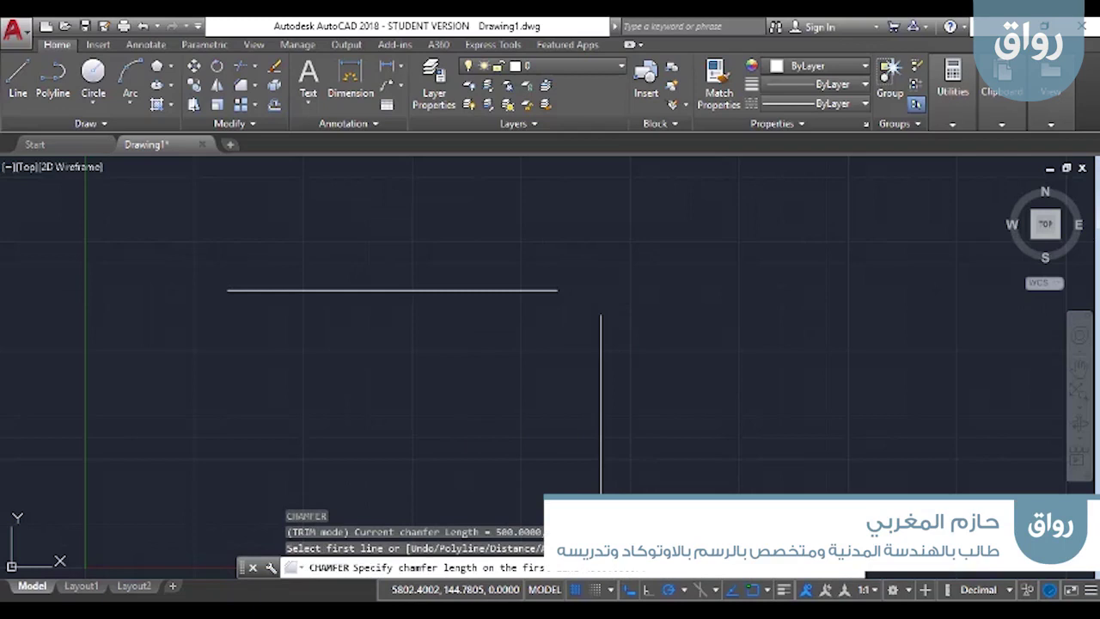
pyautogui.press('Return')
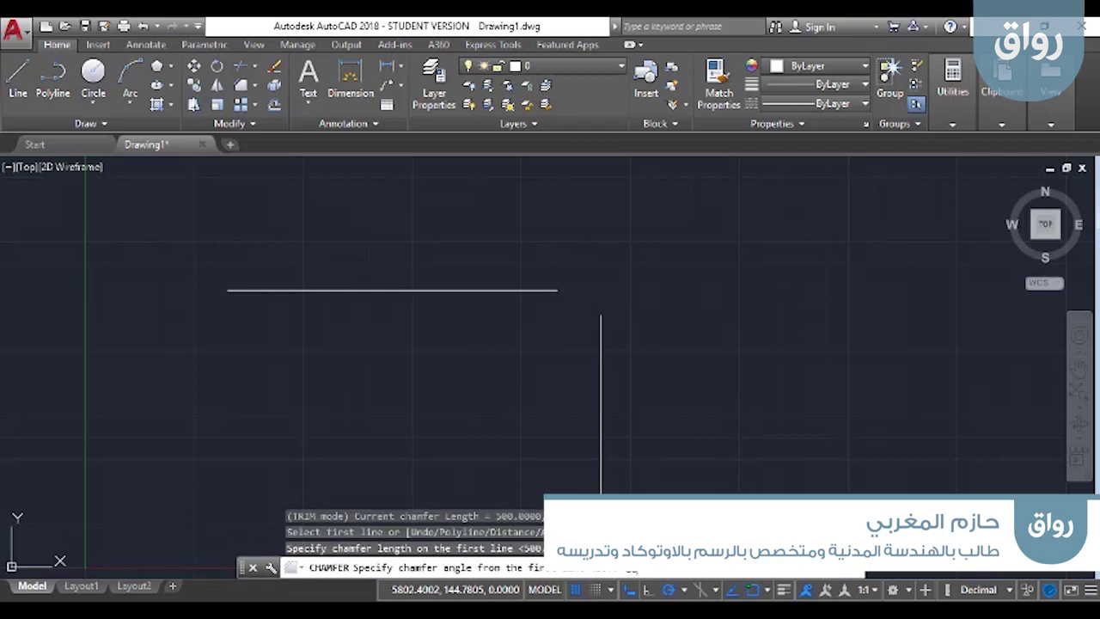
pyautogui.press('Return')
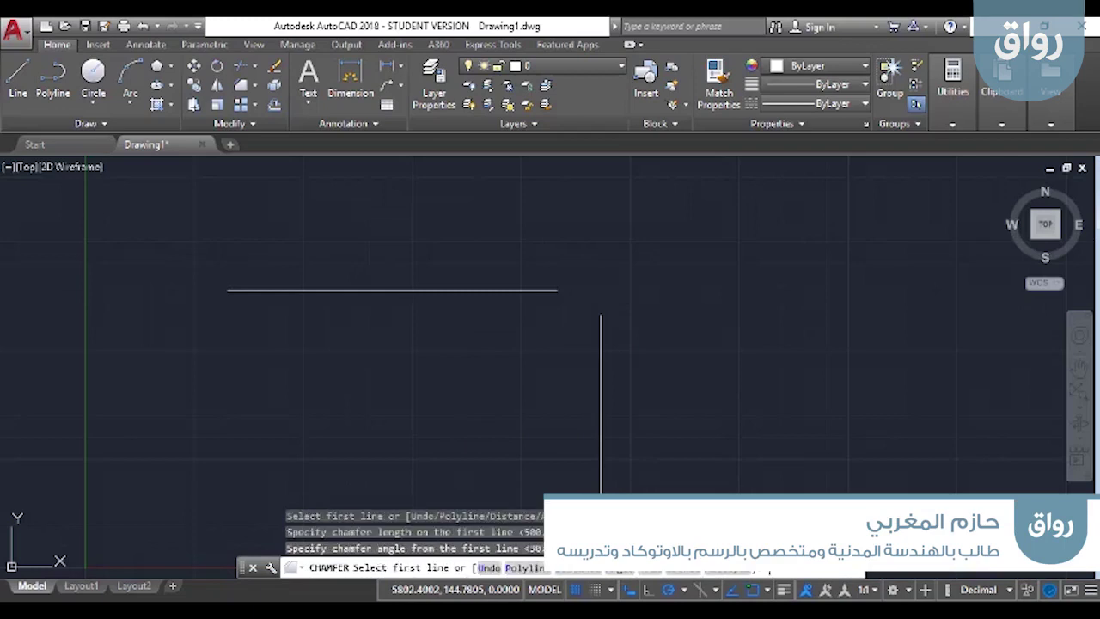
pyautogui.click(499, 284)
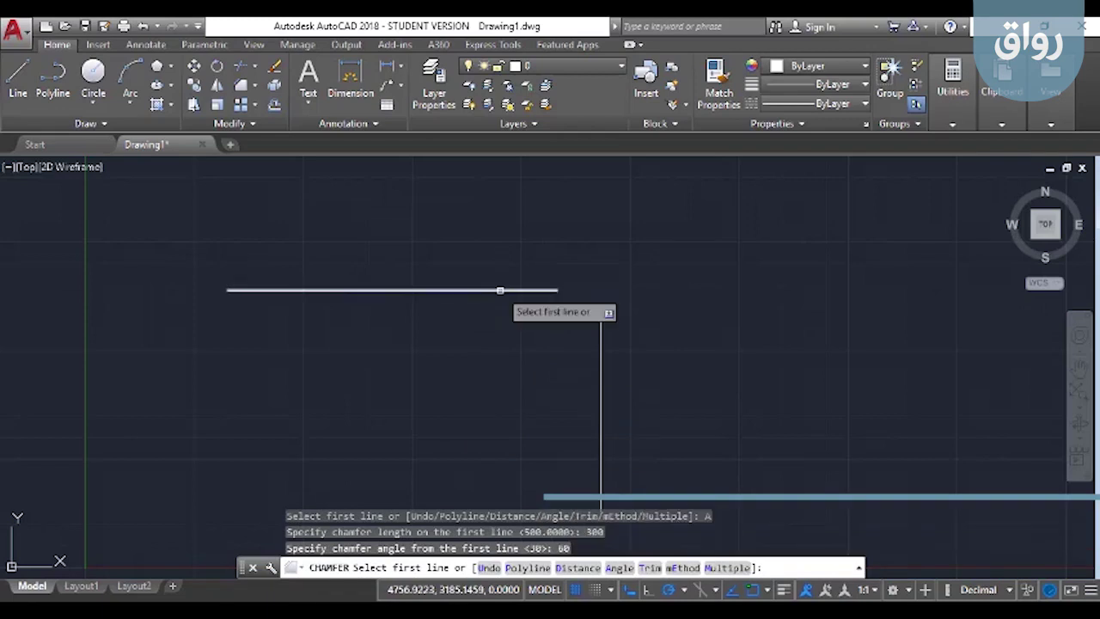
pyautogui.click(601, 358)
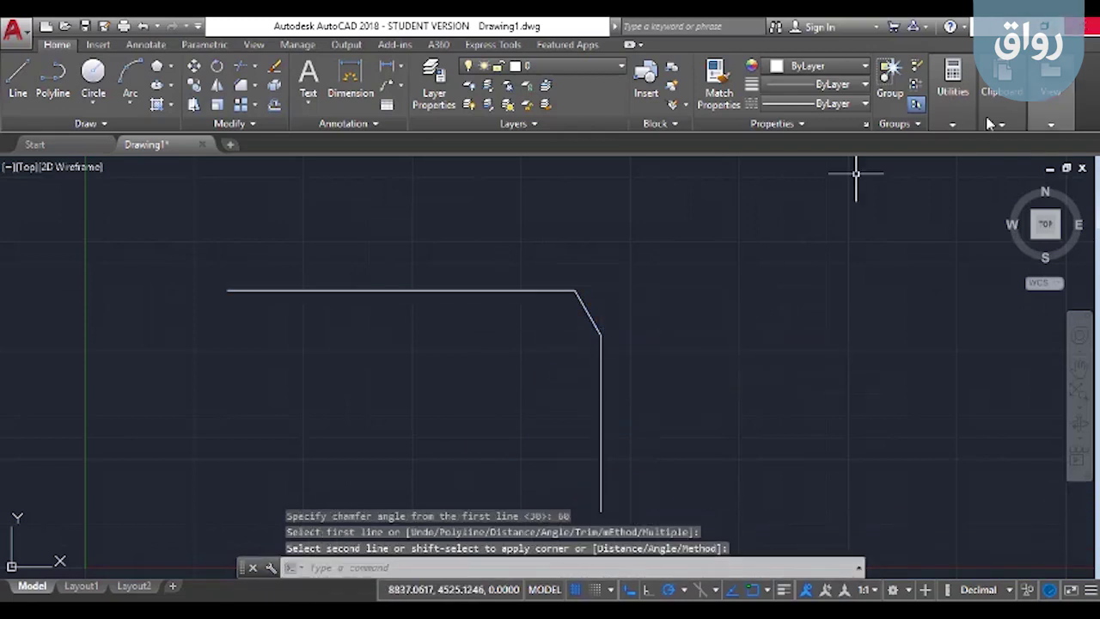
pyautogui.moveTo(952, 86)
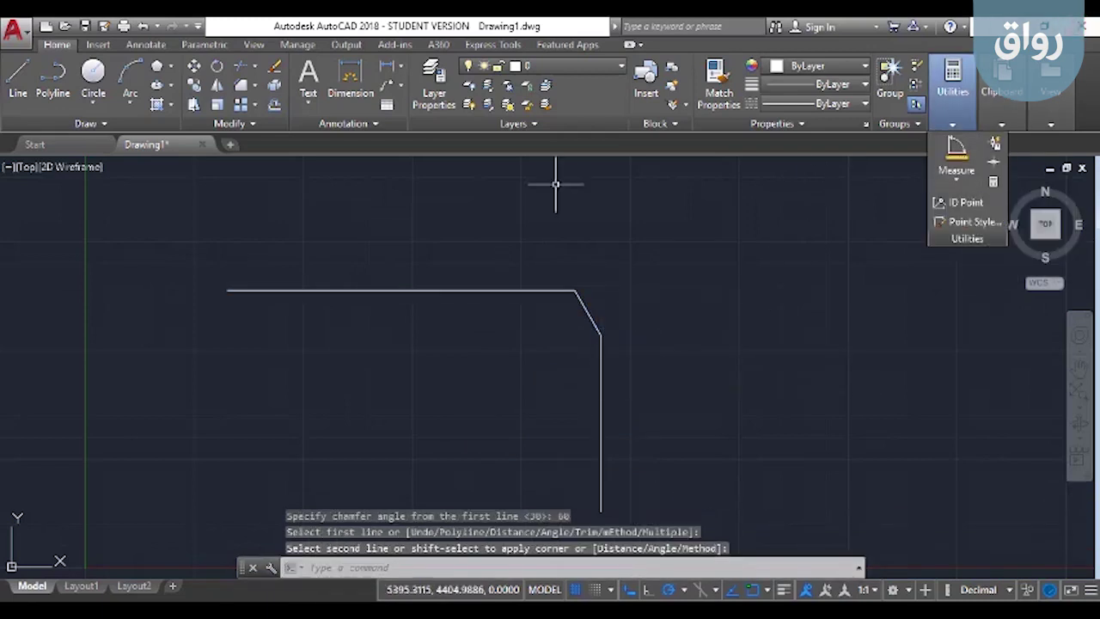
# Step: Draw a short horizontal reference line from the chamfer corner to the right
pyautogui.click(17, 80)
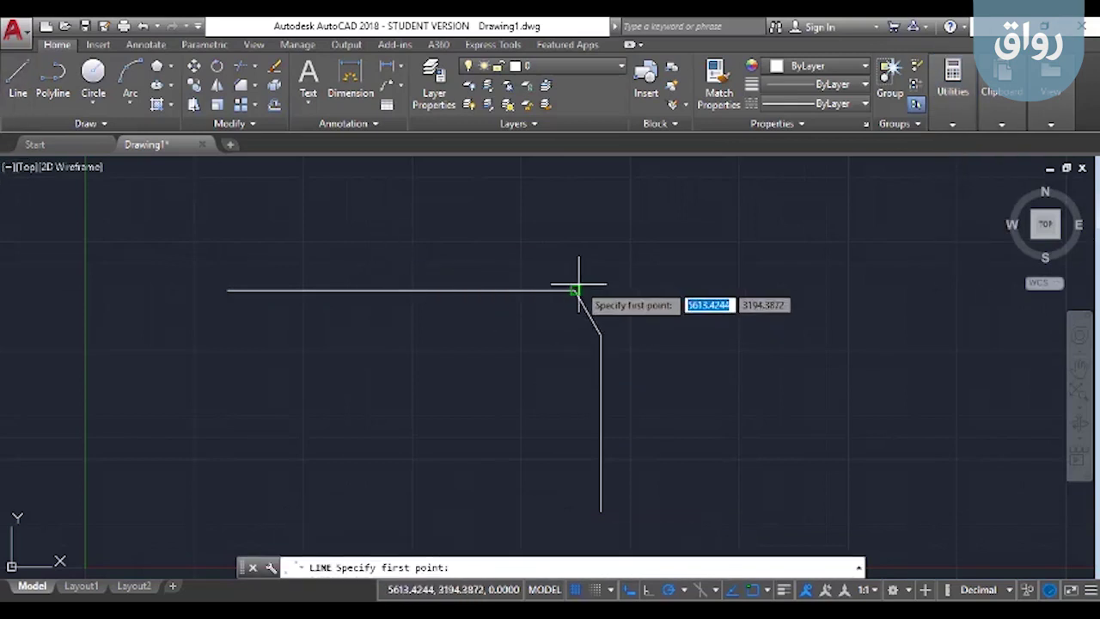
pyautogui.click(575, 291)
pyautogui.click(667, 290)
pyautogui.press('Escape')
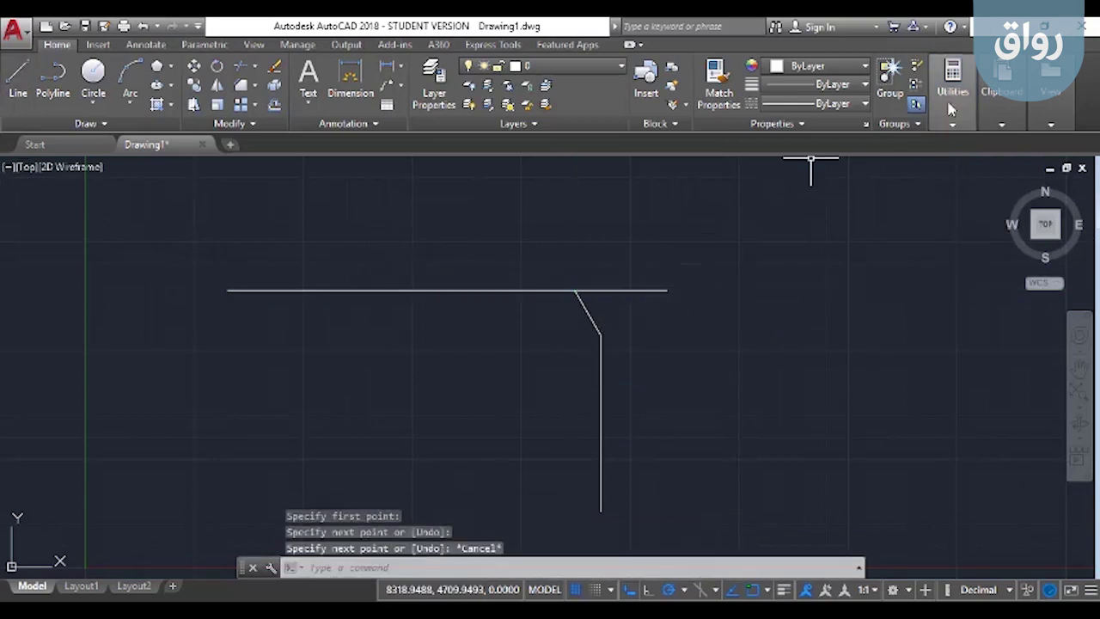
# Step: Measure the chamfer's distance along the horizontal line, confirming 300
pyautogui.moveTo(952, 81)
pyautogui.click(956, 177)
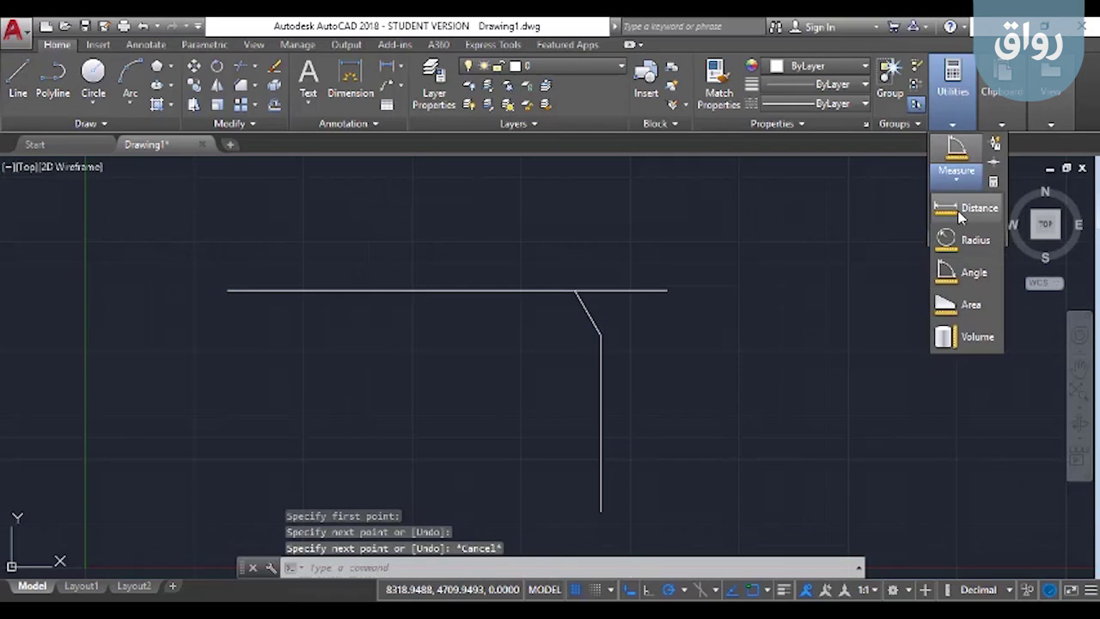
pyautogui.click(961, 217)
pyautogui.click(576, 290)
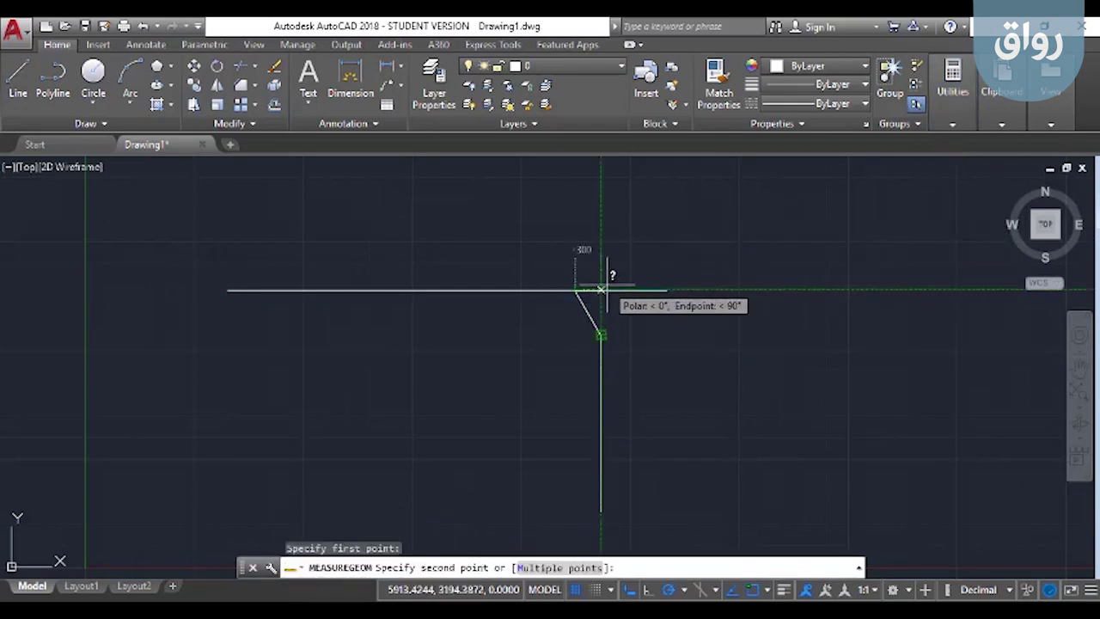
pyautogui.click(601, 290)
pyautogui.write('D')
pyautogui.press('Return')
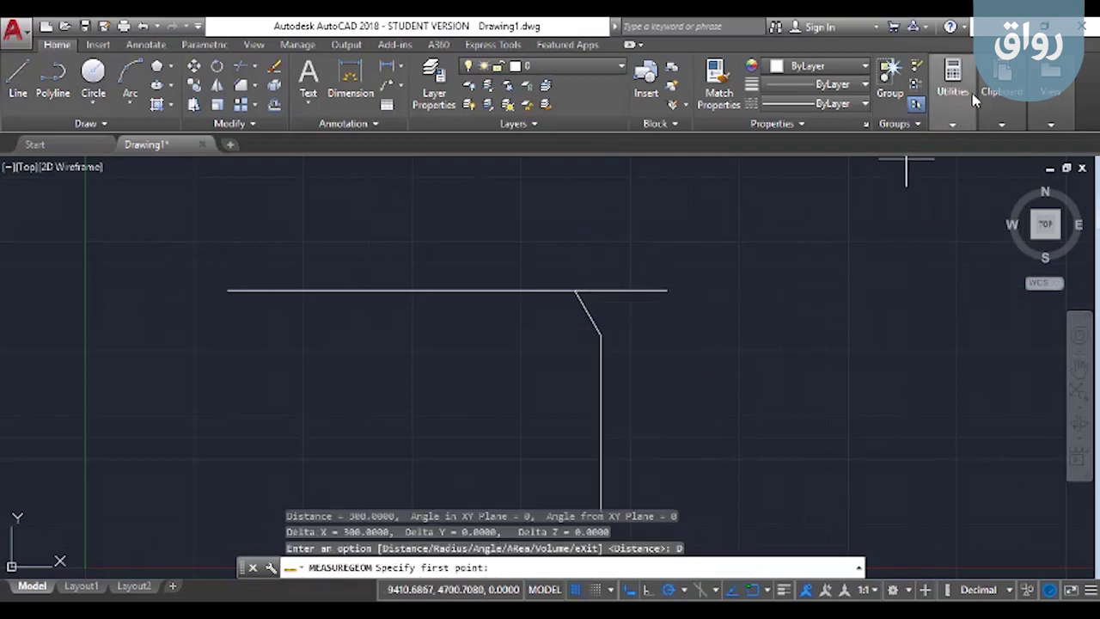
# Step: Measure the angle between the horizontal line and the chamfer, confirming 60°
pyautogui.click(953, 86)
pyautogui.click(958, 182)
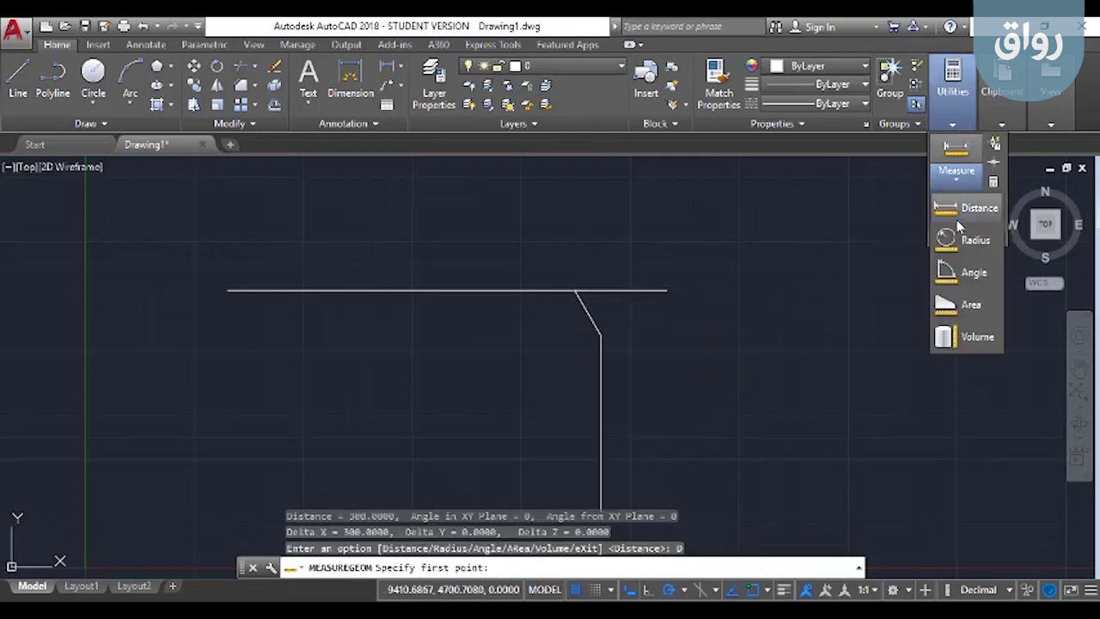
pyautogui.click(964, 272)
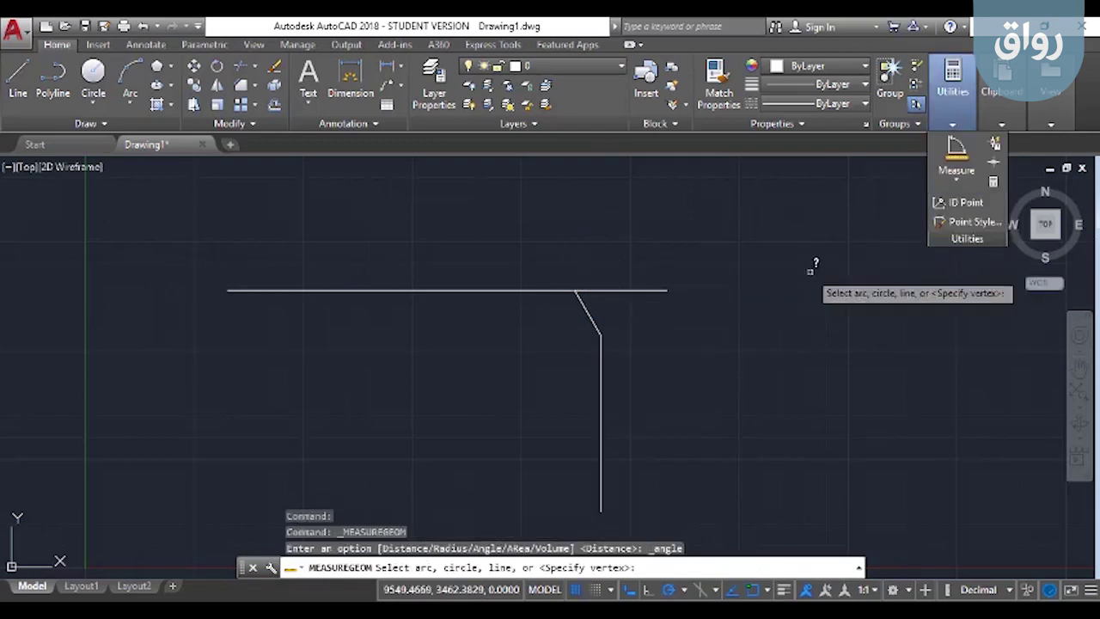
pyautogui.click(629, 290)
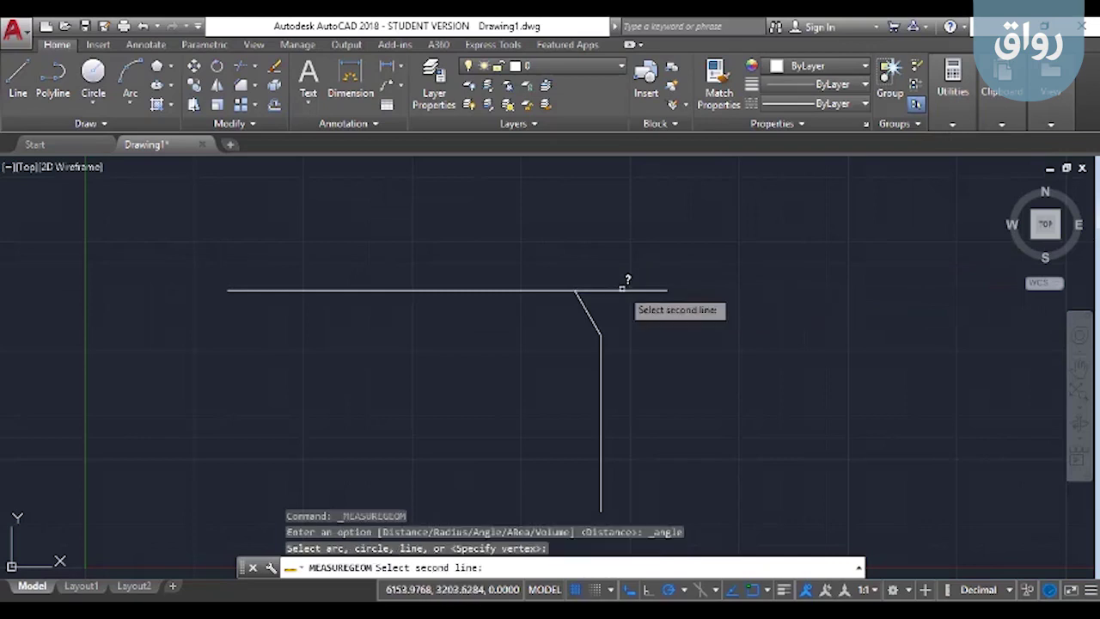
pyautogui.click(589, 316)
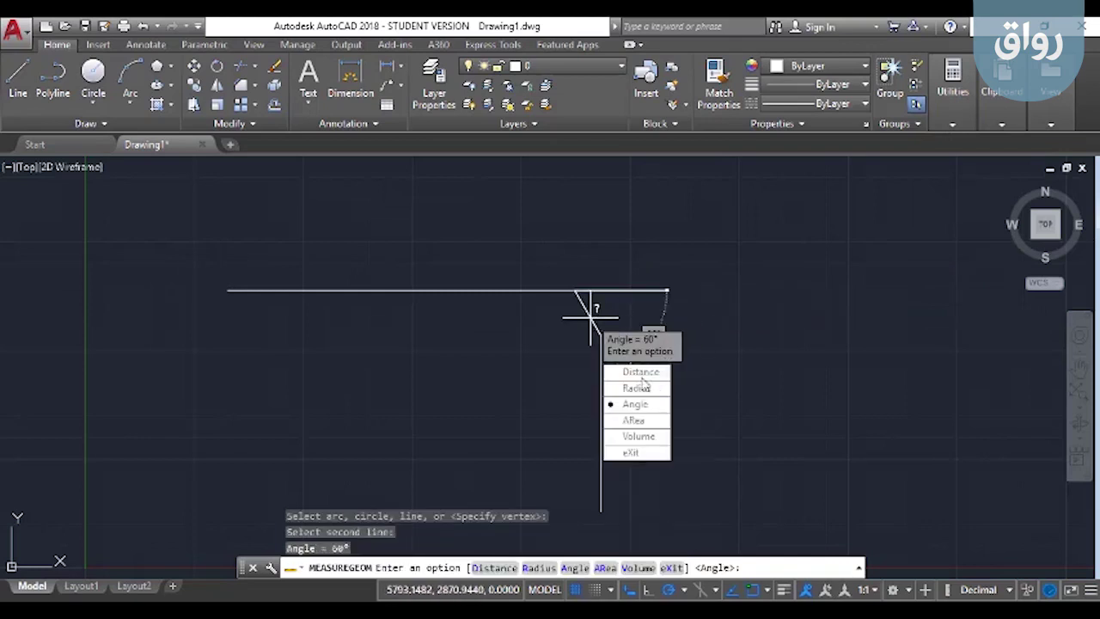
pyautogui.press('Escape')
# Step: Erase the reference segment, the chamfer line and both remaining lines
pyautogui.click(656, 270)
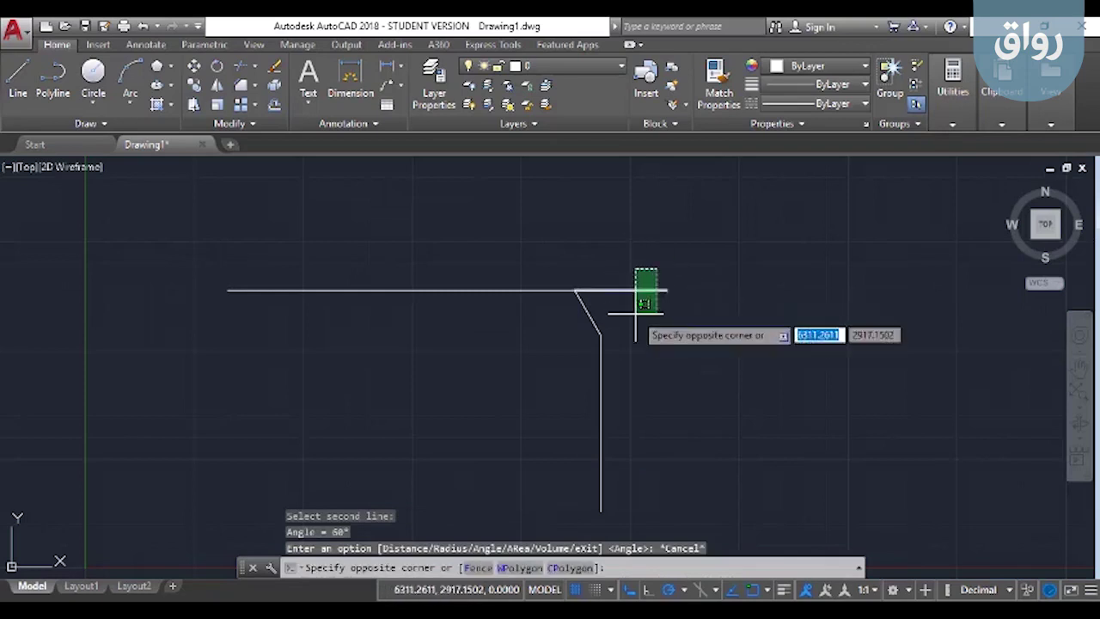
pyautogui.click(636, 310)
pyautogui.press('Delete')
pyautogui.click(614, 301)
pyautogui.click(581, 315)
pyautogui.press('Delete')
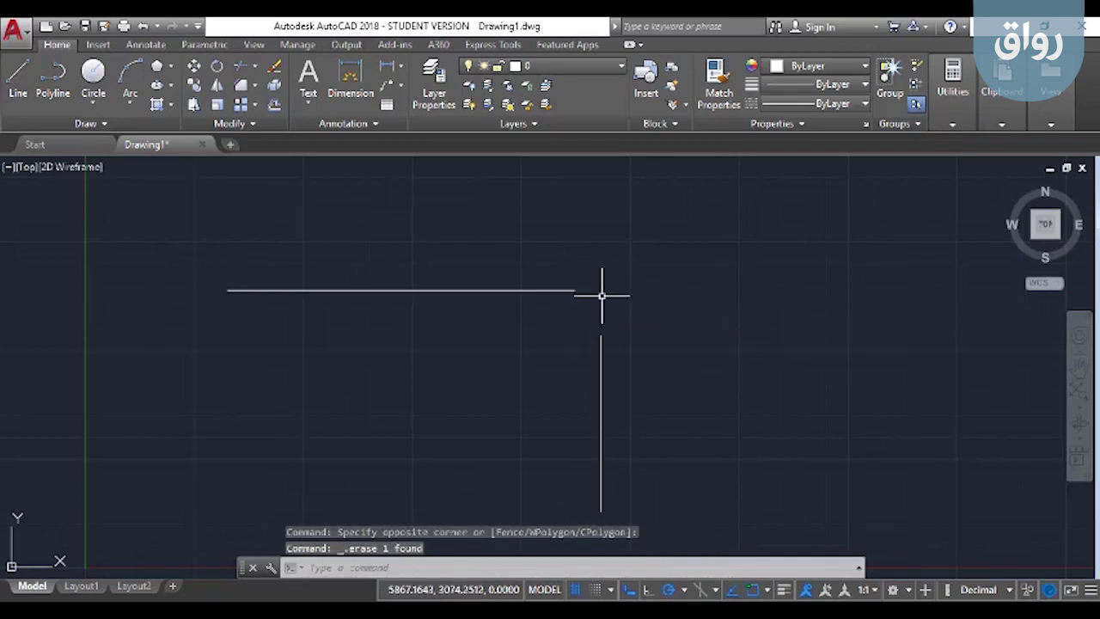
pyautogui.click(643, 264)
pyautogui.click(472, 388)
pyautogui.press('Delete')
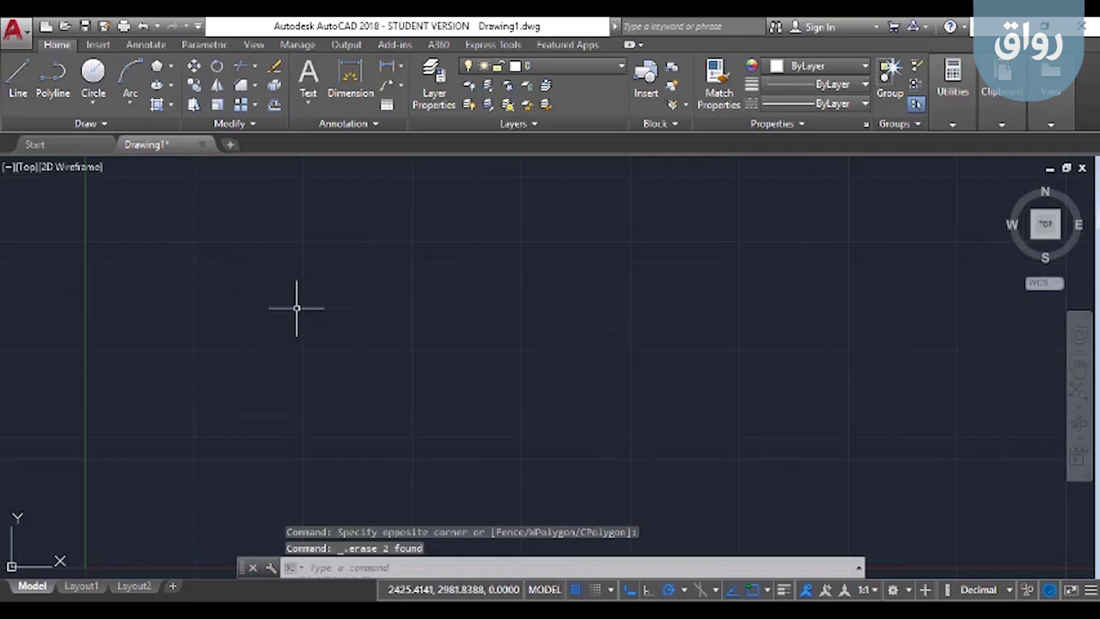
pyautogui.write('l')
# Step: Draw two separate slanted lines, one rising to the right and one falling to the lower right
pyautogui.press('Return')
pyautogui.click(226, 306)
pyautogui.click(553, 239)
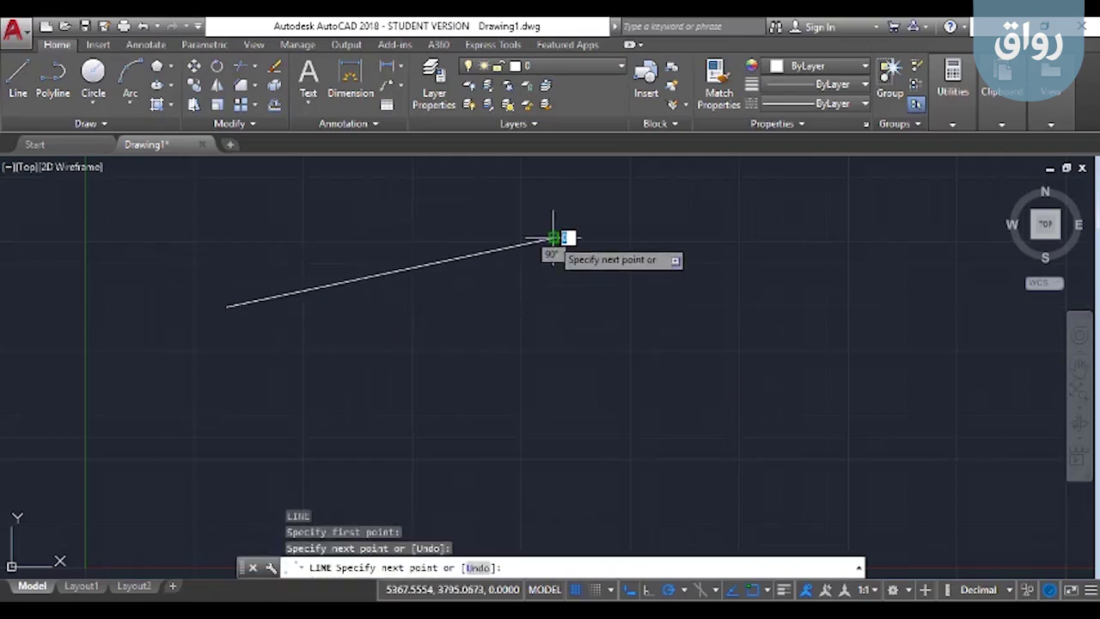
pyautogui.press('Return')
pyautogui.press('Return')
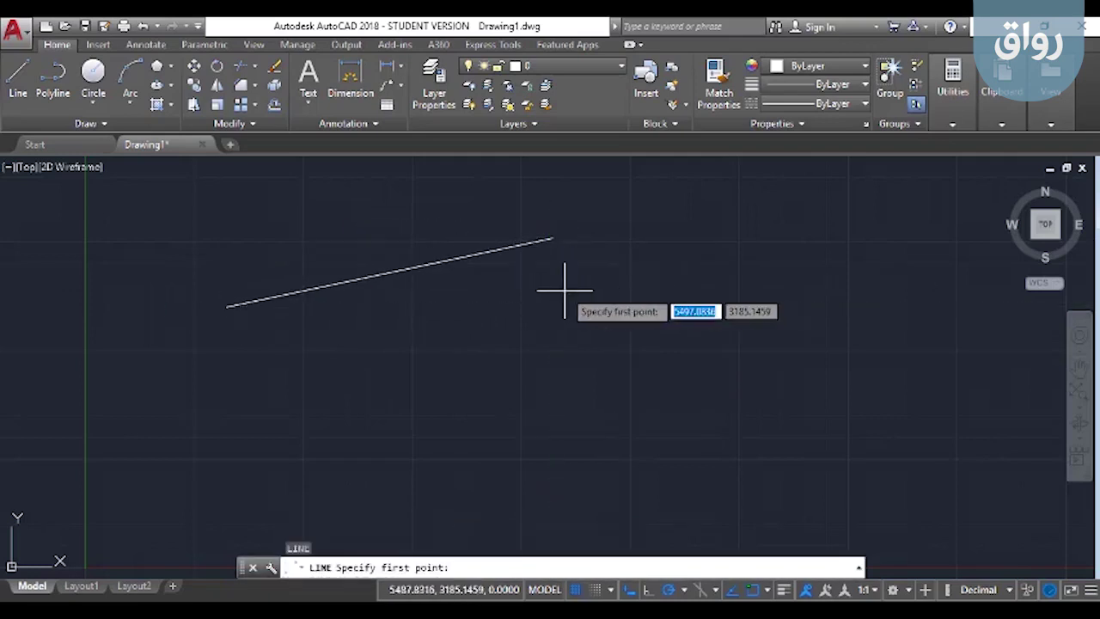
pyautogui.click(567, 290)
pyautogui.click(692, 478)
pyautogui.press('Escape')
pyautogui.write('c')
pyautogui.write('a')
pyautogui.press('Return')
pyautogui.write('a')
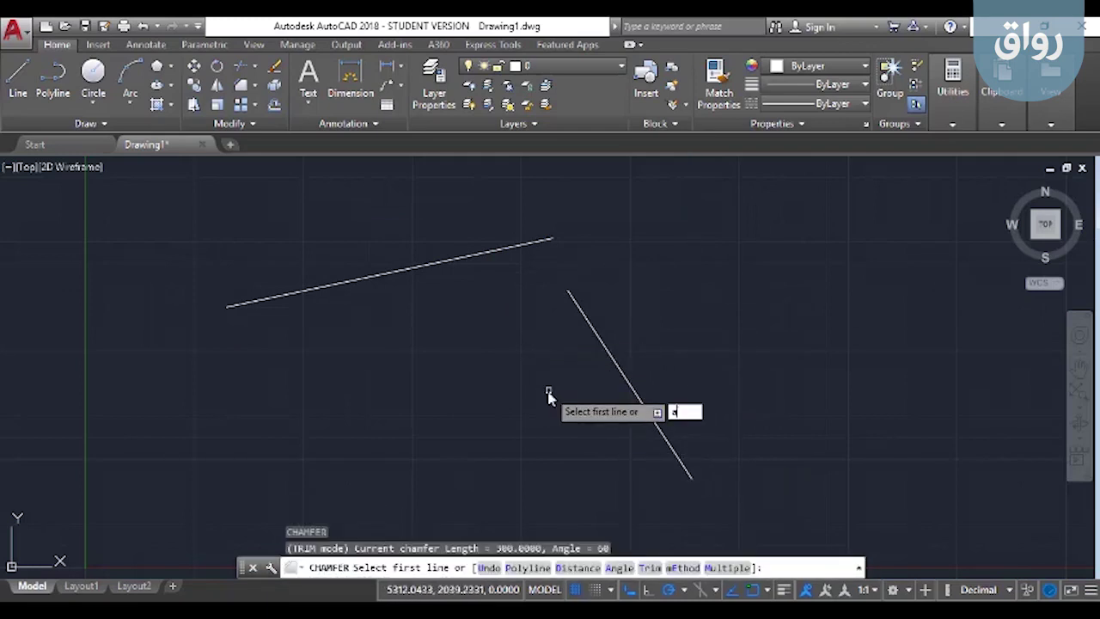
# Step: Chamfer the upper and lower slanted lines using the Angle method (300 length, 60°)
pyautogui.press('BackSpace')
pyautogui.click(683, 568)
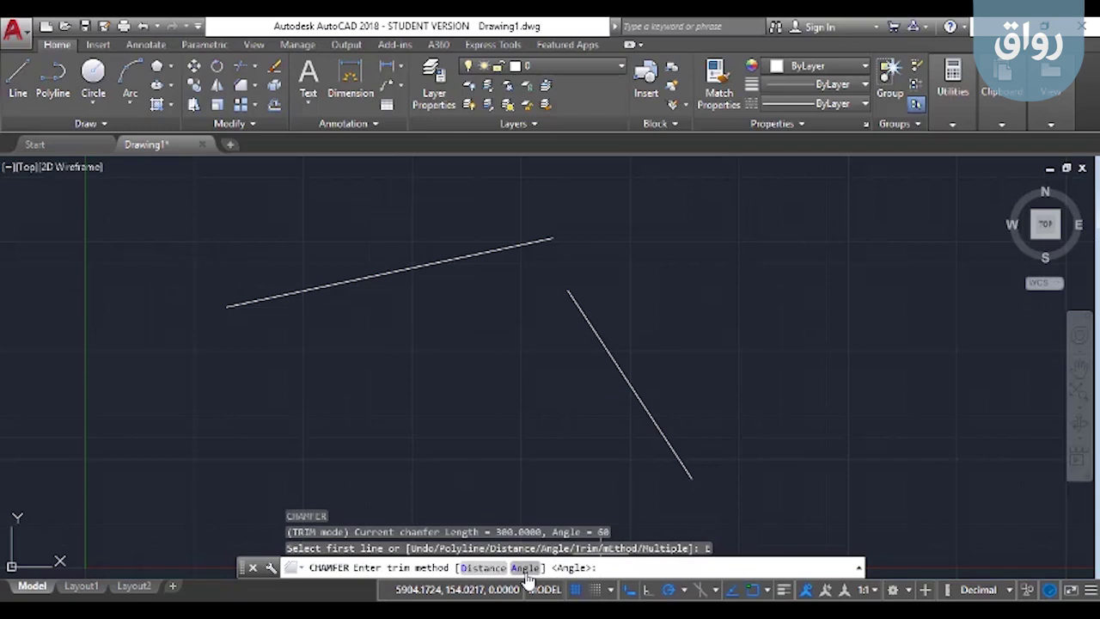
pyautogui.click(525, 570)
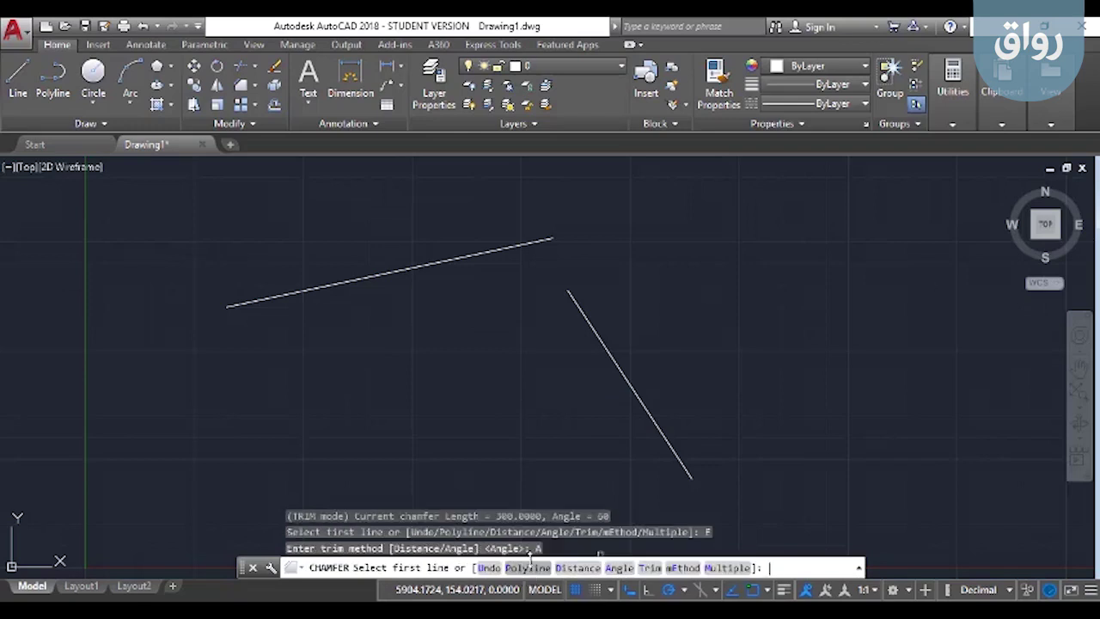
pyautogui.click(473, 255)
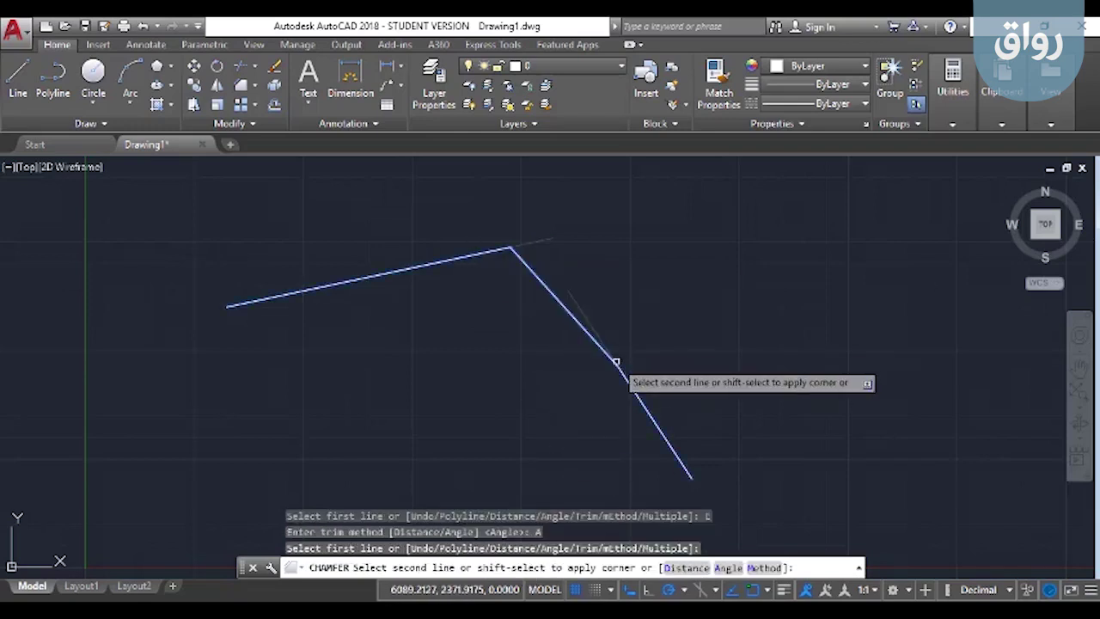
pyautogui.click(615, 362)
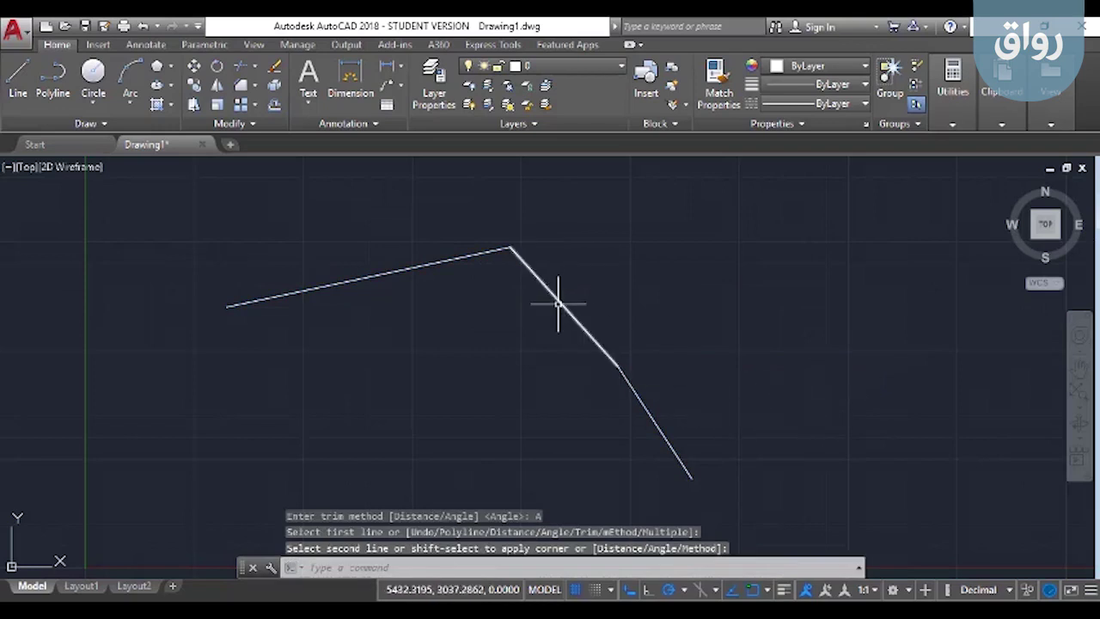
# Step: Select the new bevel segment to inspect it, then deselect it
pyautogui.click(558, 302)
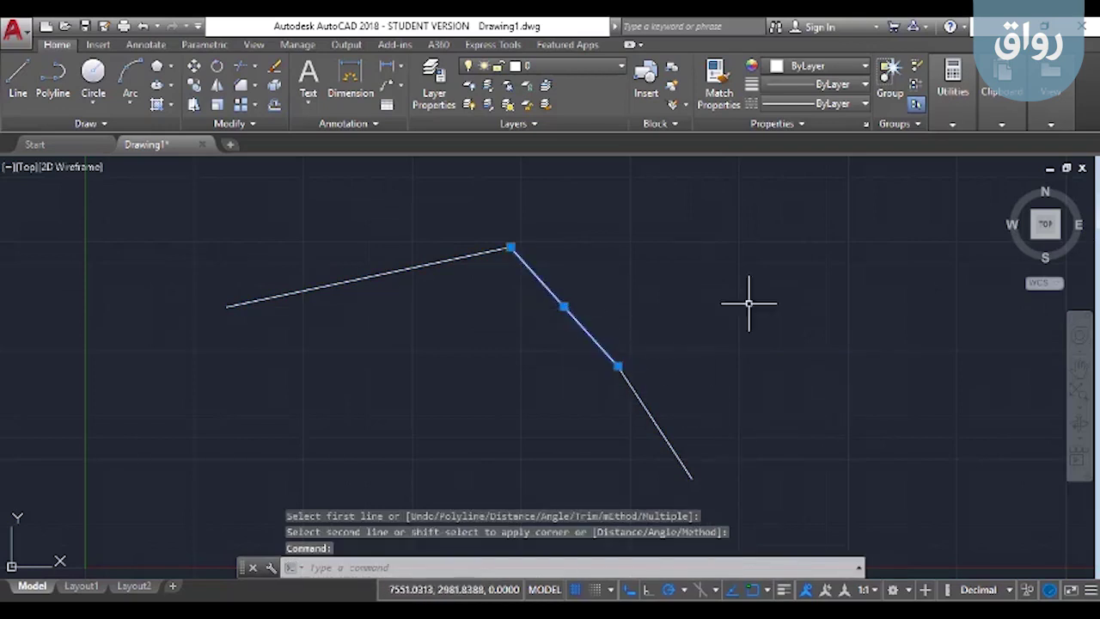
pyautogui.press('Escape')
pyautogui.click(953, 77)
pyautogui.click(958, 180)
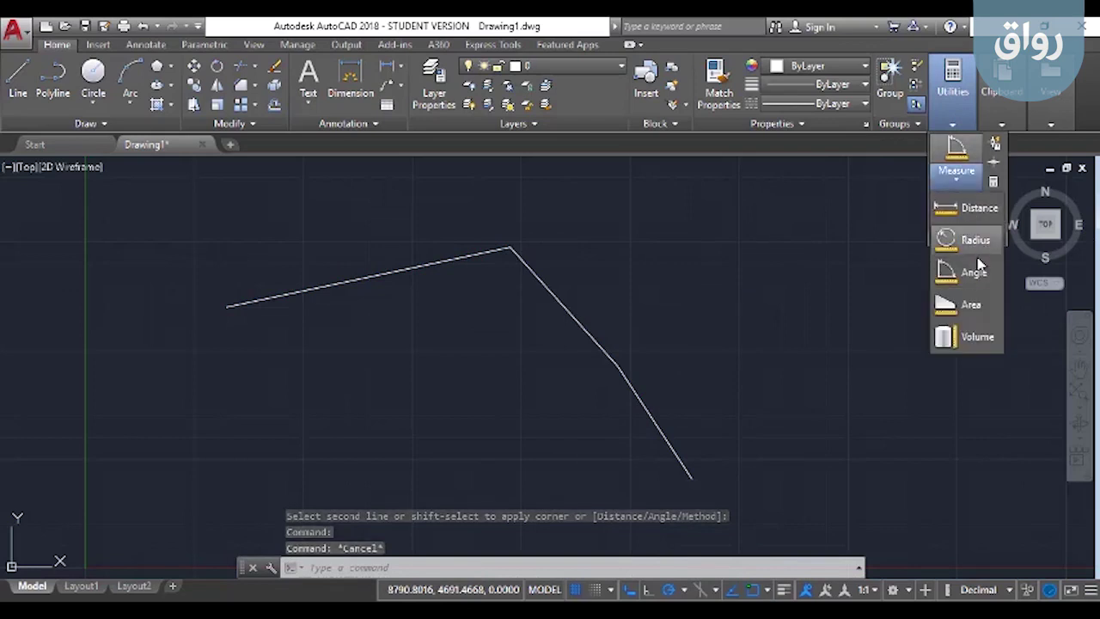
pyautogui.click(976, 208)
pyautogui.click(618, 367)
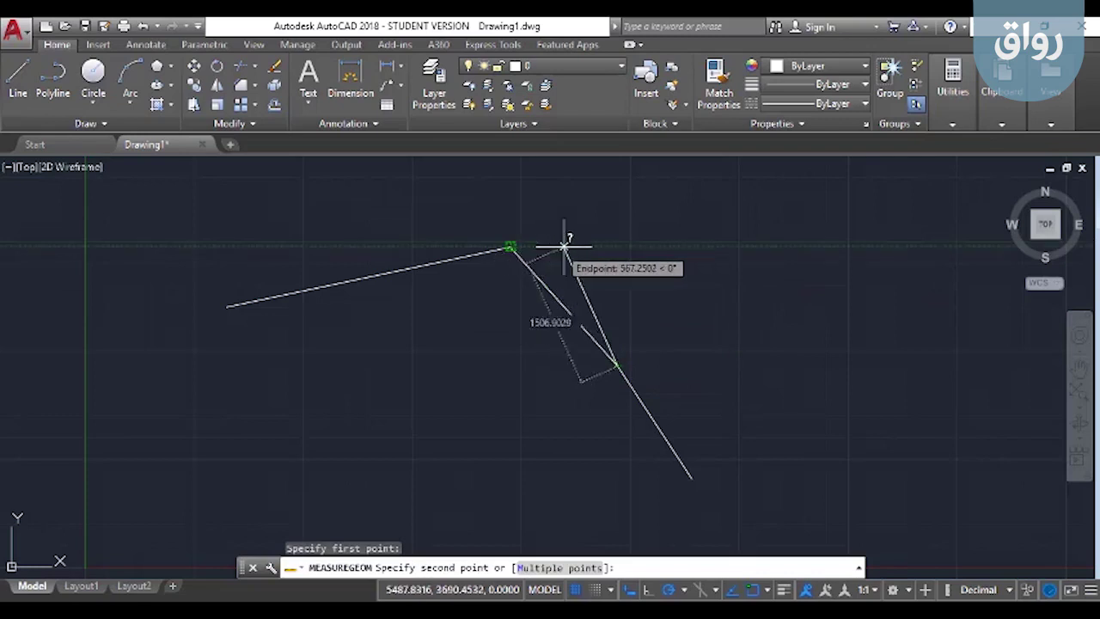
pyautogui.click(619, 248)
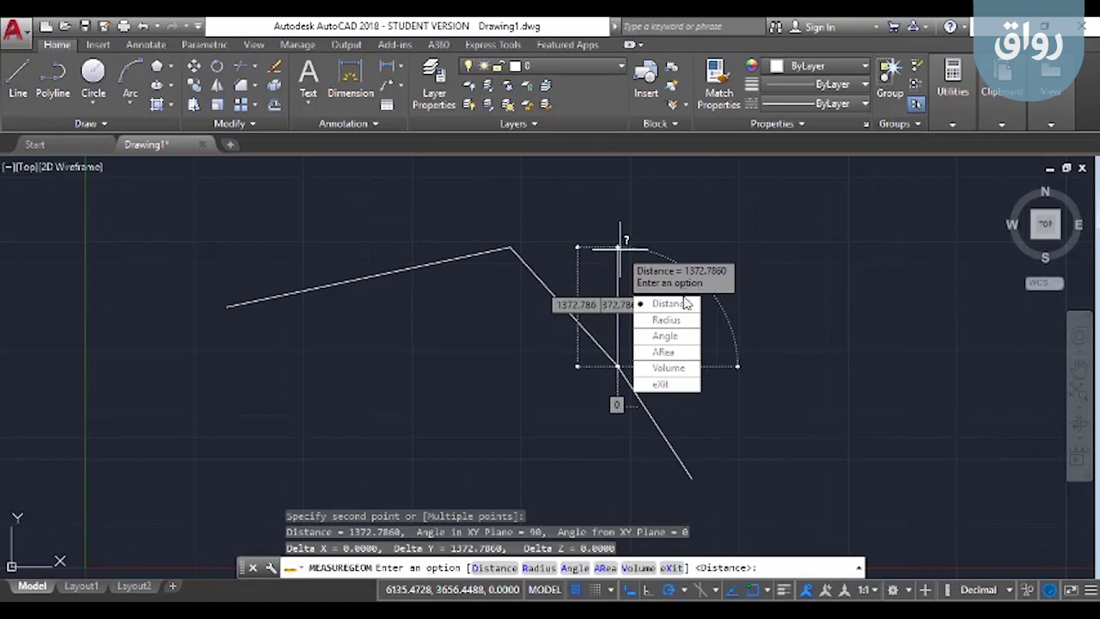
pyautogui.press('Escape')
pyautogui.click(952, 91)
pyautogui.click(956, 155)
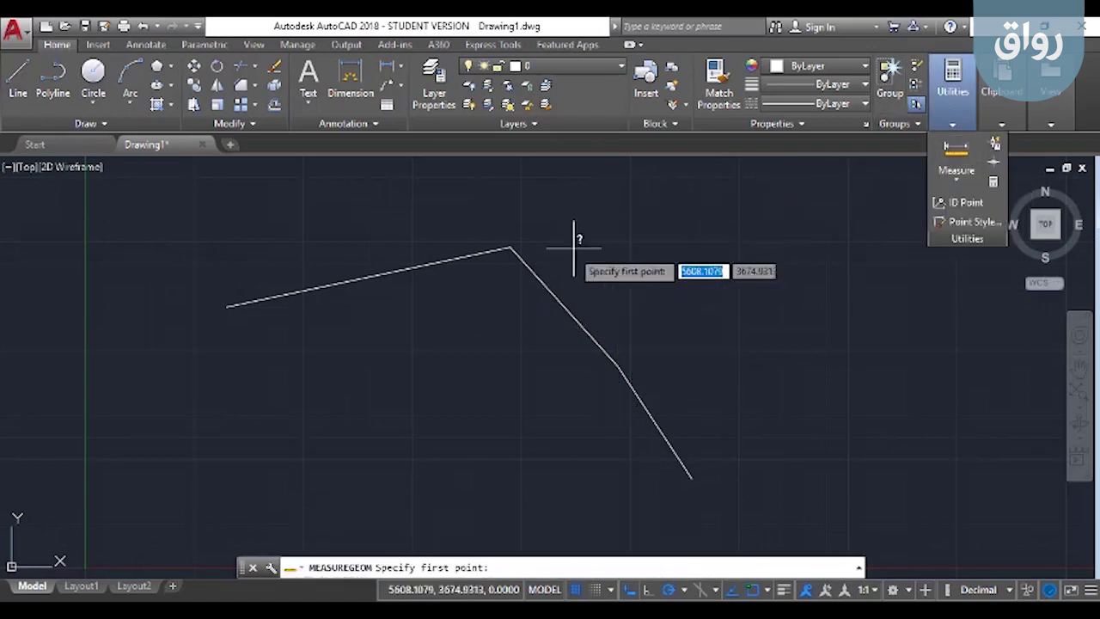
pyautogui.click(512, 248)
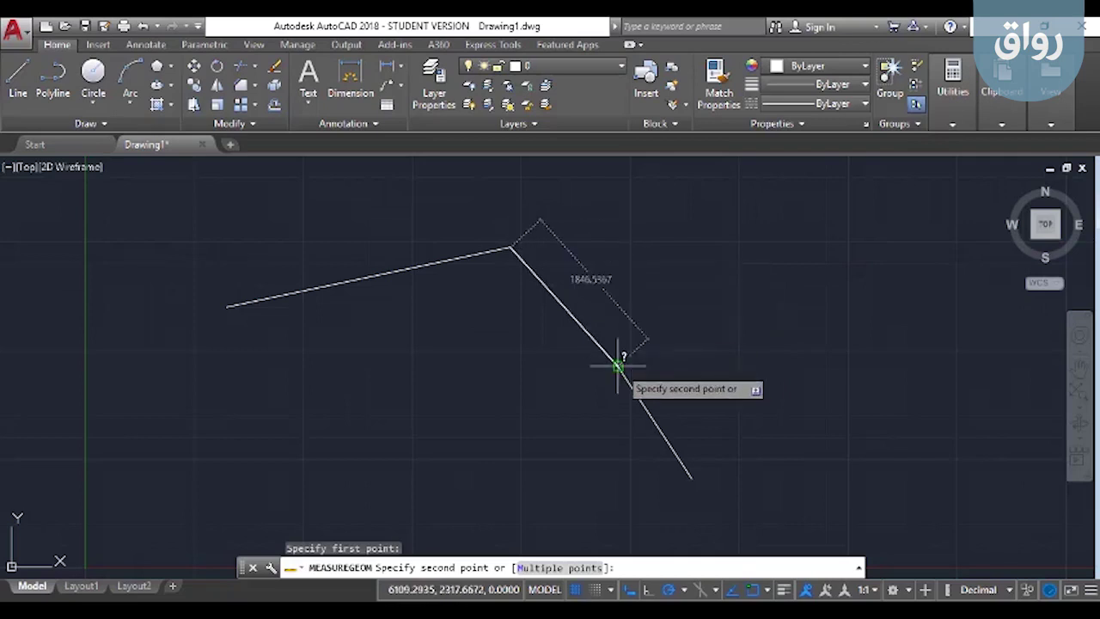
pyautogui.click(616, 248)
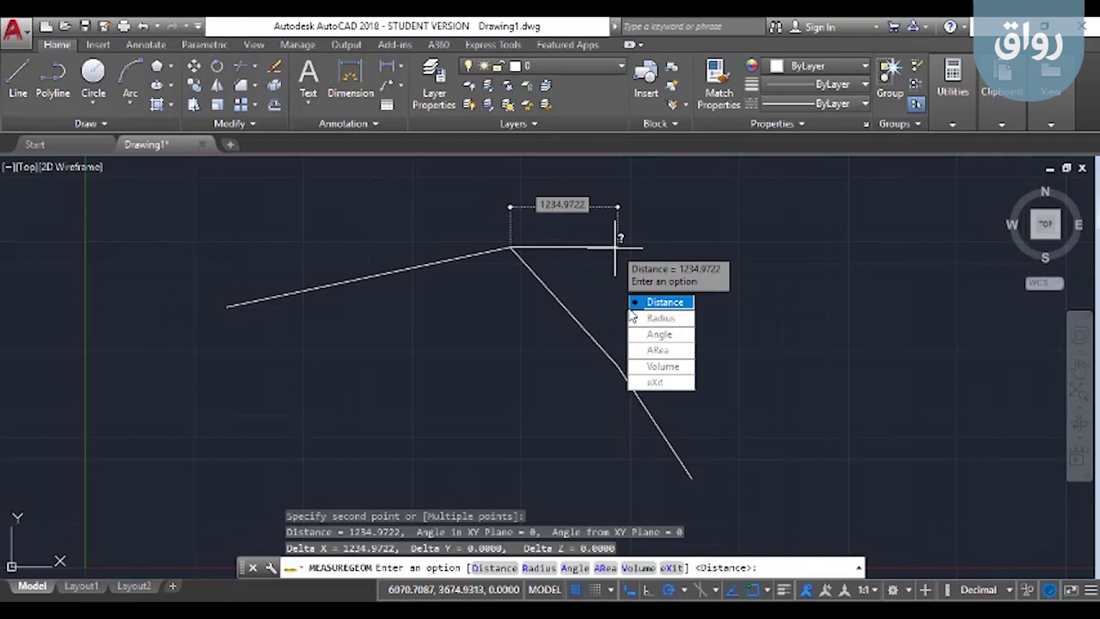
pyautogui.press('Escape')
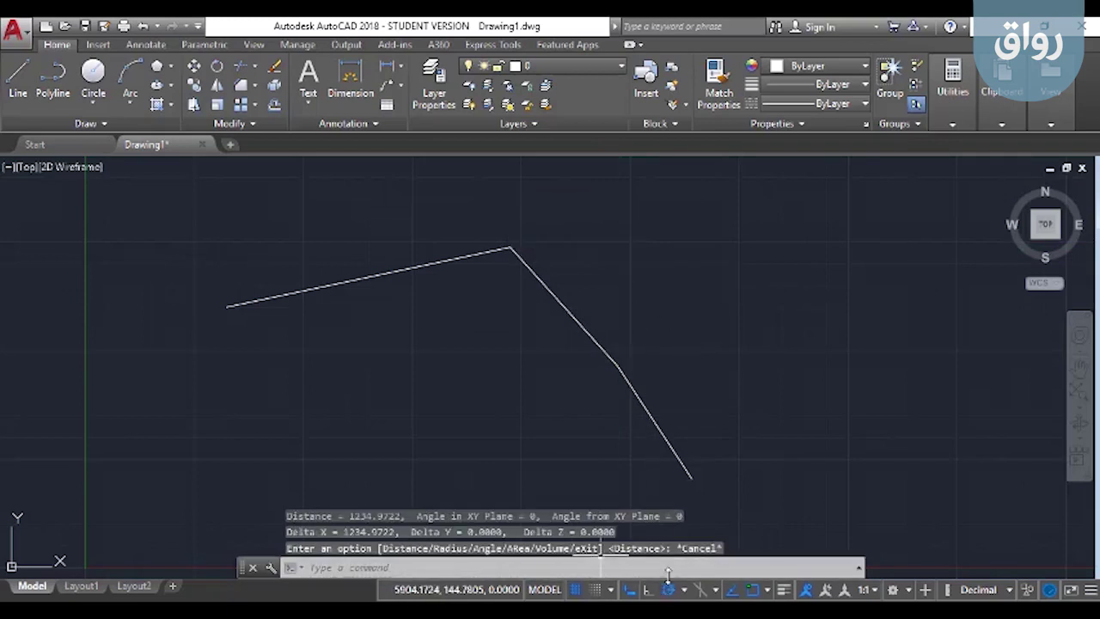
pyautogui.click(678, 216)
pyautogui.click(651, 241)
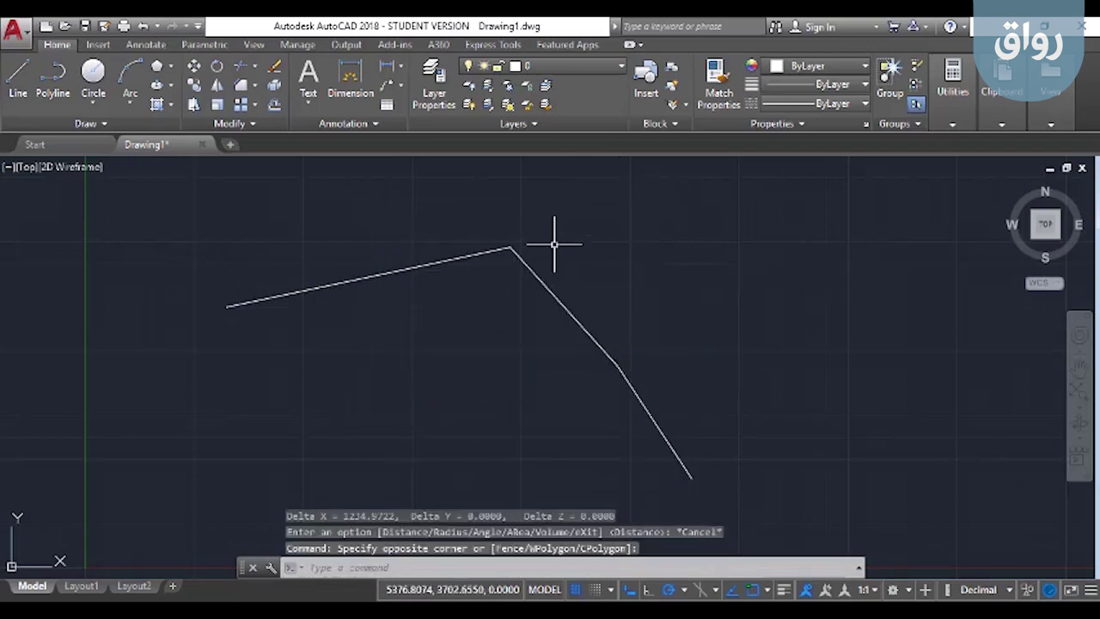
# Step: Erase the chamfered polyline and draw a new horizontal line
pyautogui.click(659, 215)
pyautogui.click(432, 425)
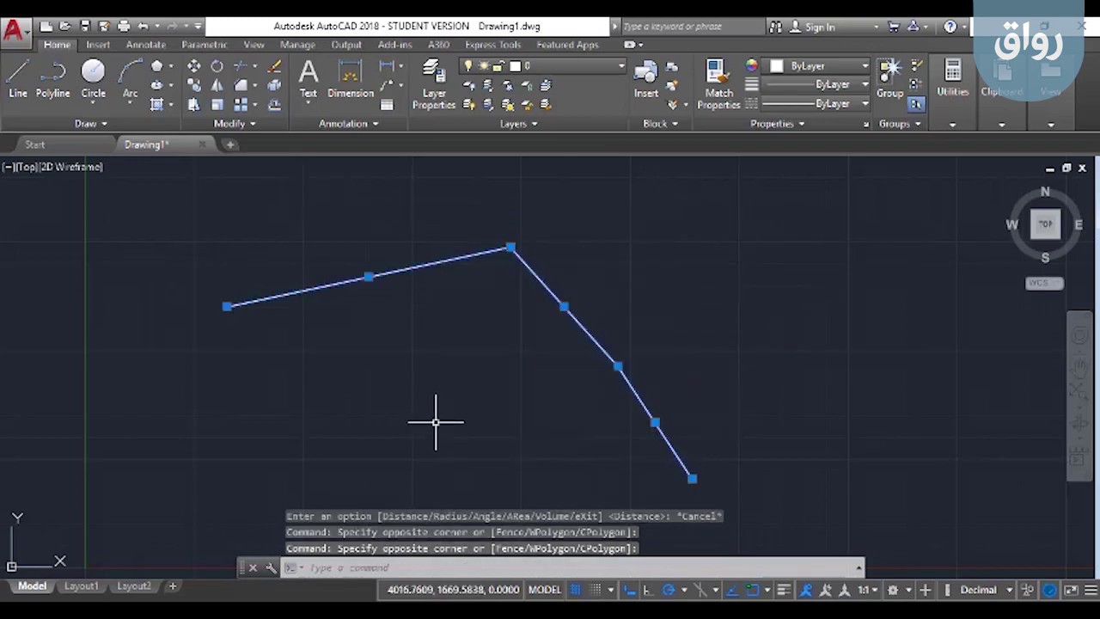
pyautogui.press('Delete')
pyautogui.write('l')
pyautogui.press('Return')
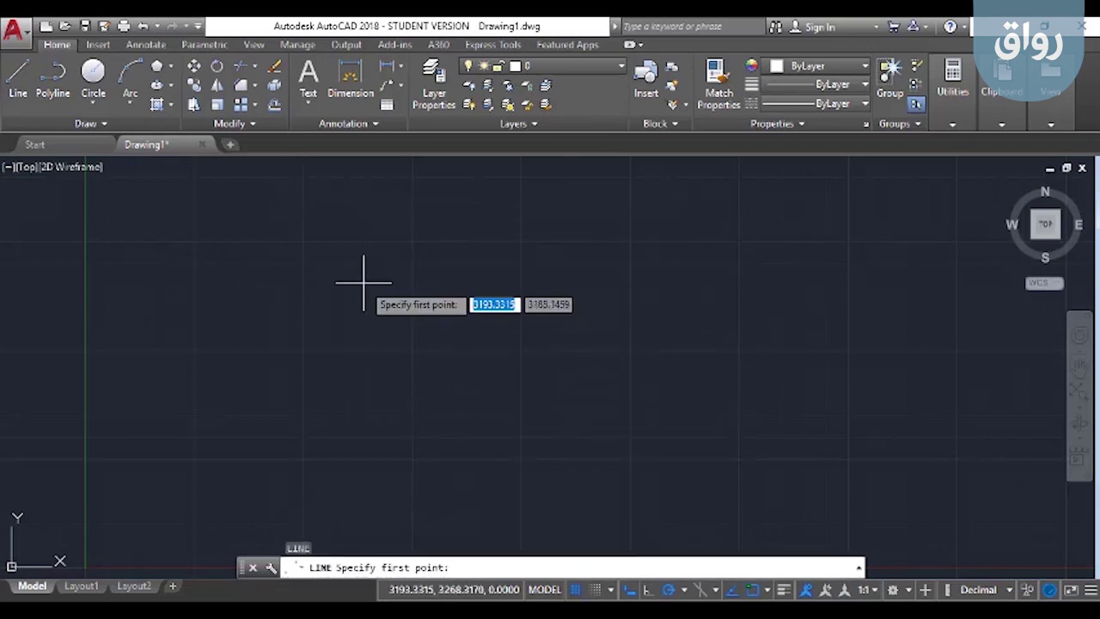
pyautogui.click(294, 277)
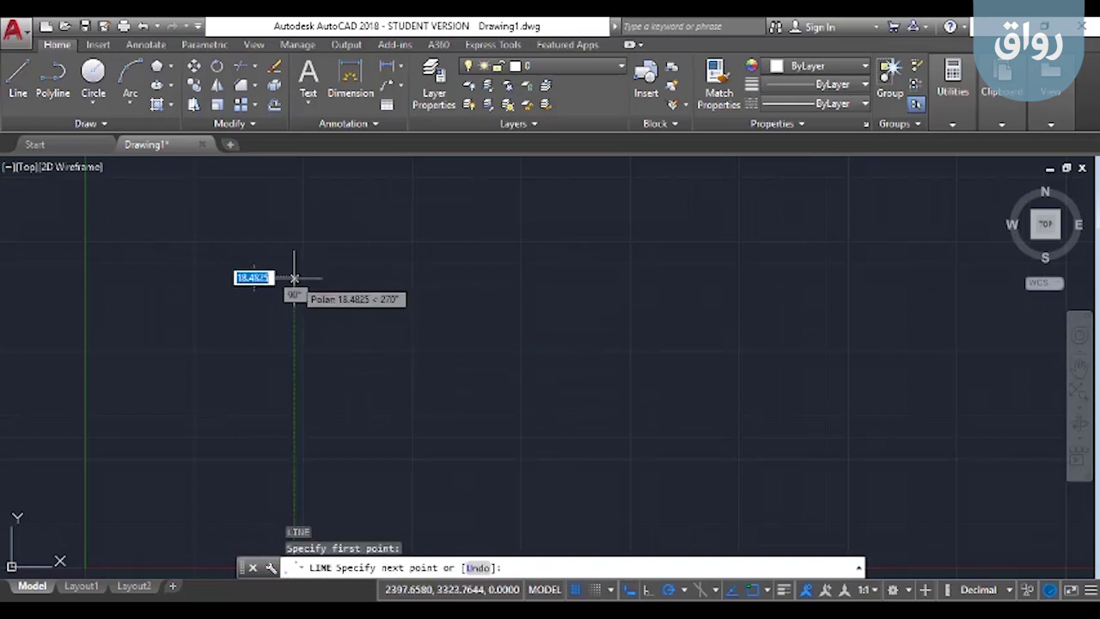
pyautogui.click(612, 277)
pyautogui.press('Escape')
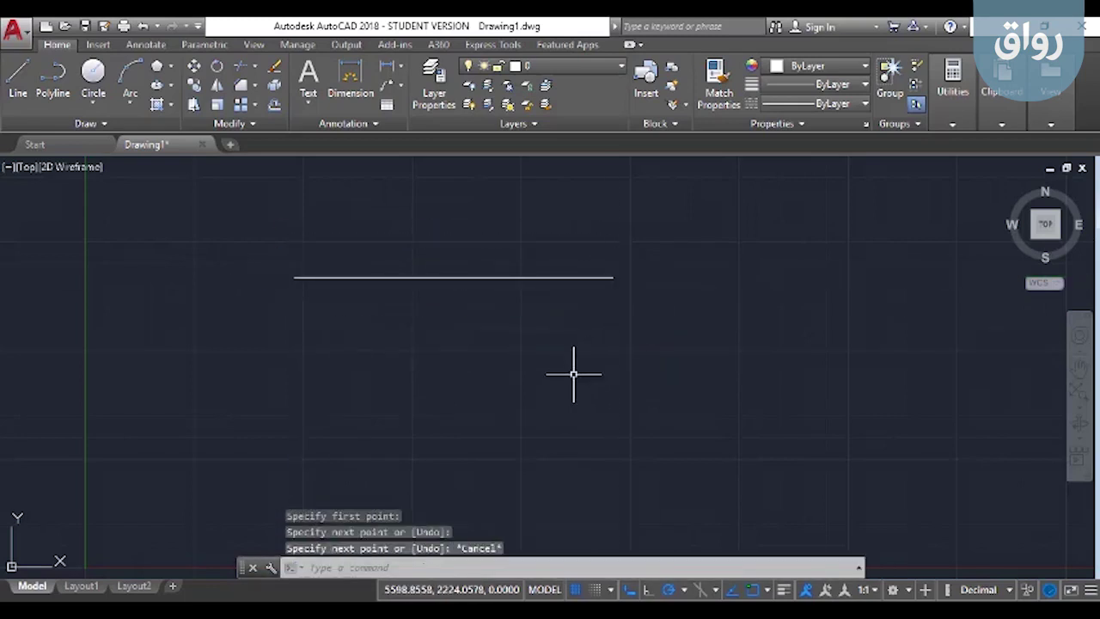
# Step: Draw a vertical line below the horizontal line's right end and begin a chamfer
pyautogui.press('Return')
pyautogui.click(597, 324)
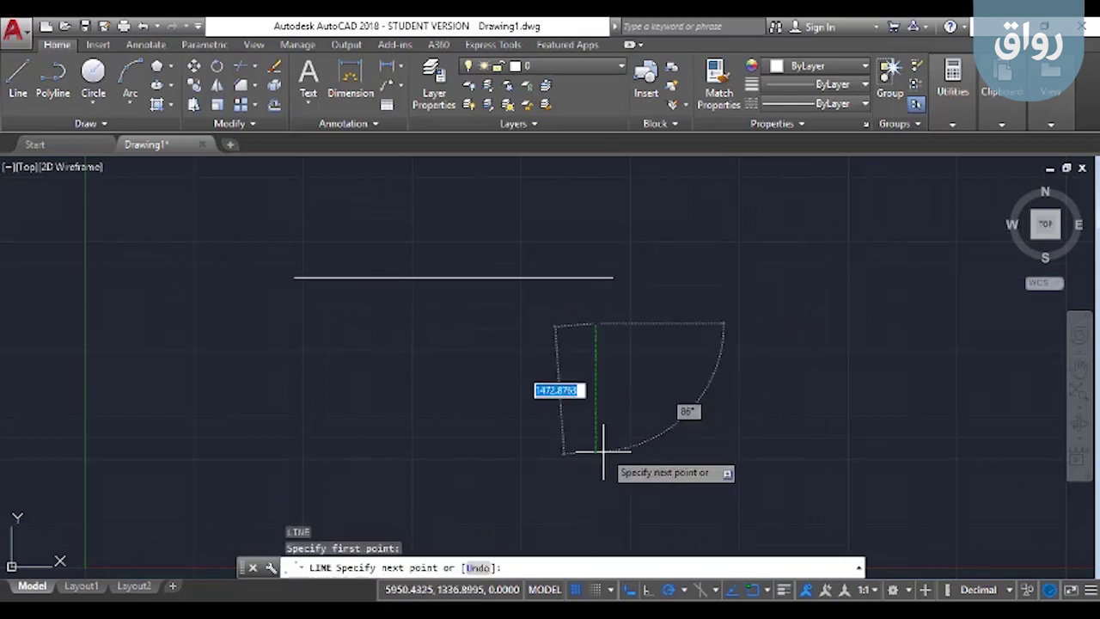
pyautogui.click(595, 477)
pyautogui.press('Escape')
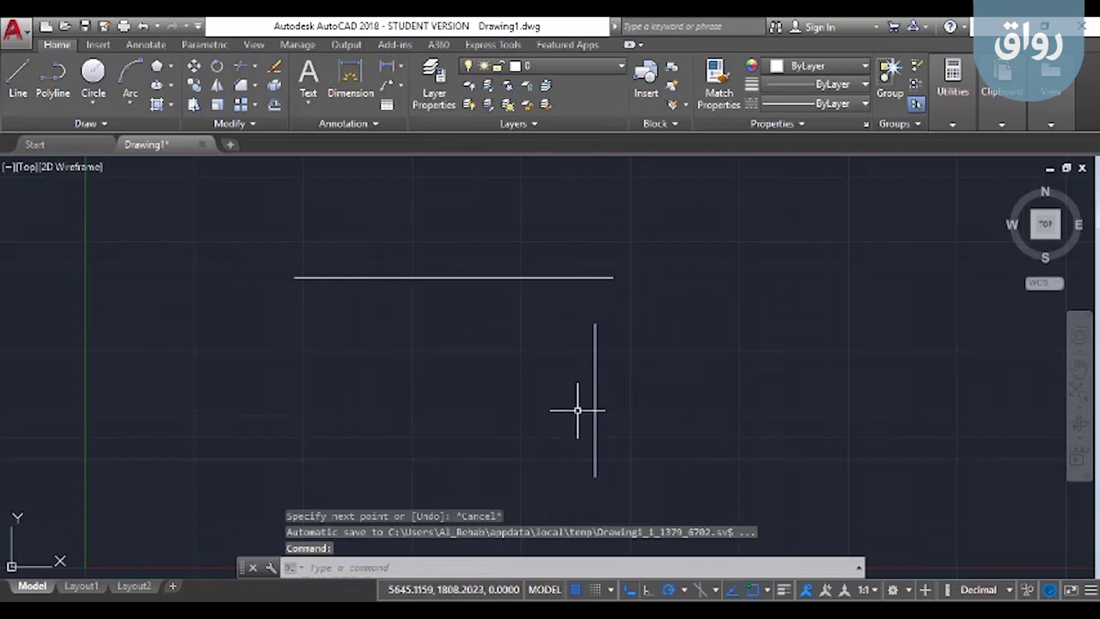
pyautogui.write('c')
pyautogui.write('a')
pyautogui.press('Return')
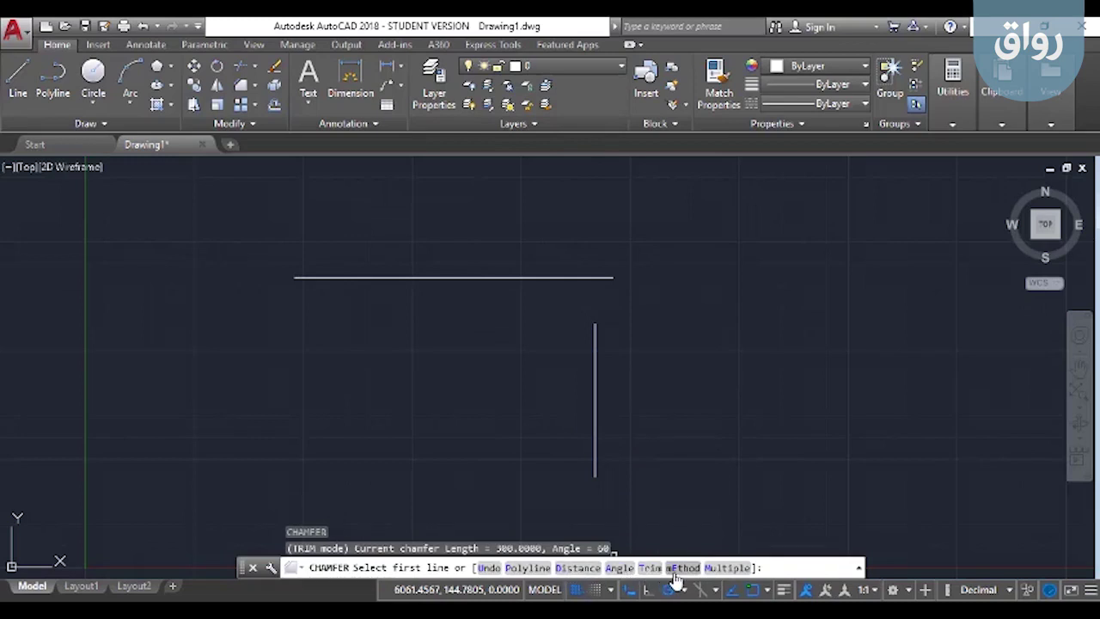
pyautogui.click(679, 570)
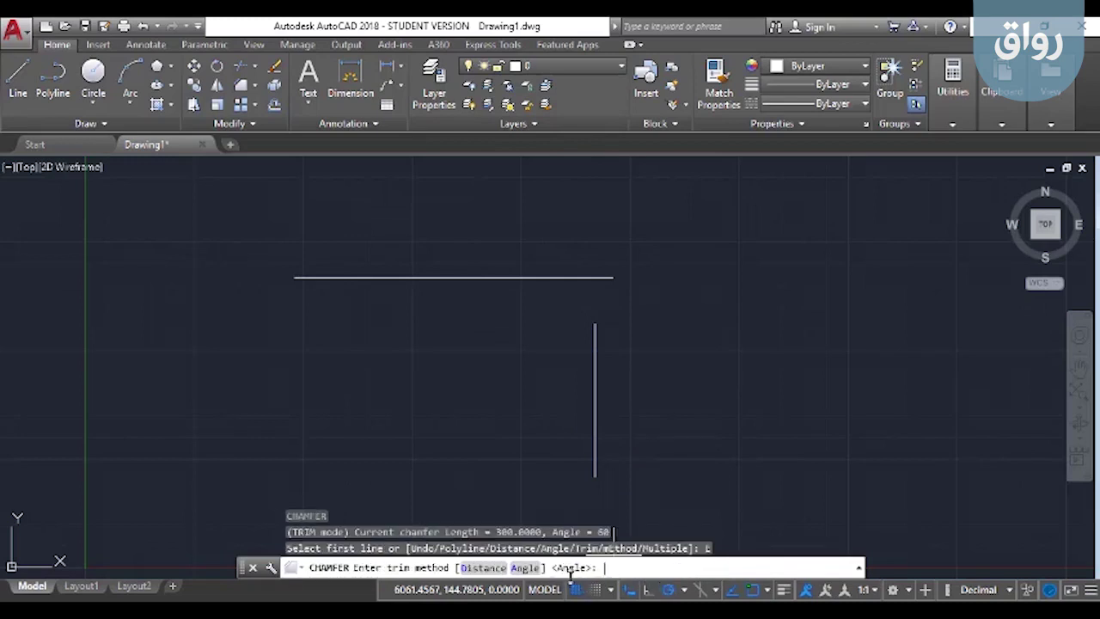
pyautogui.click(486, 568)
pyautogui.click(590, 568)
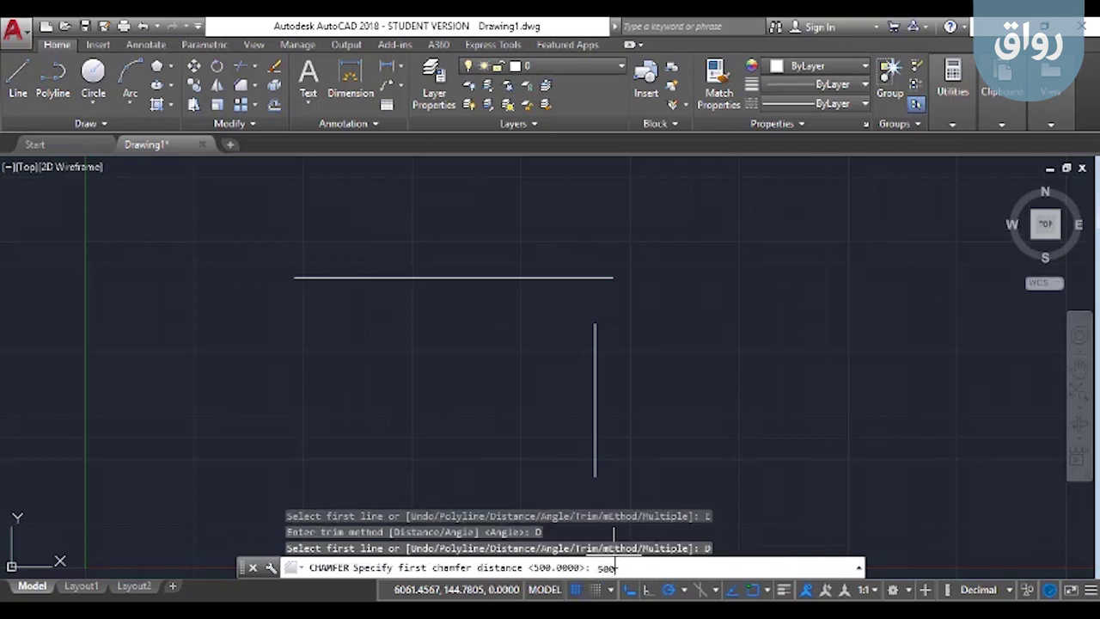
pyautogui.press('Return')
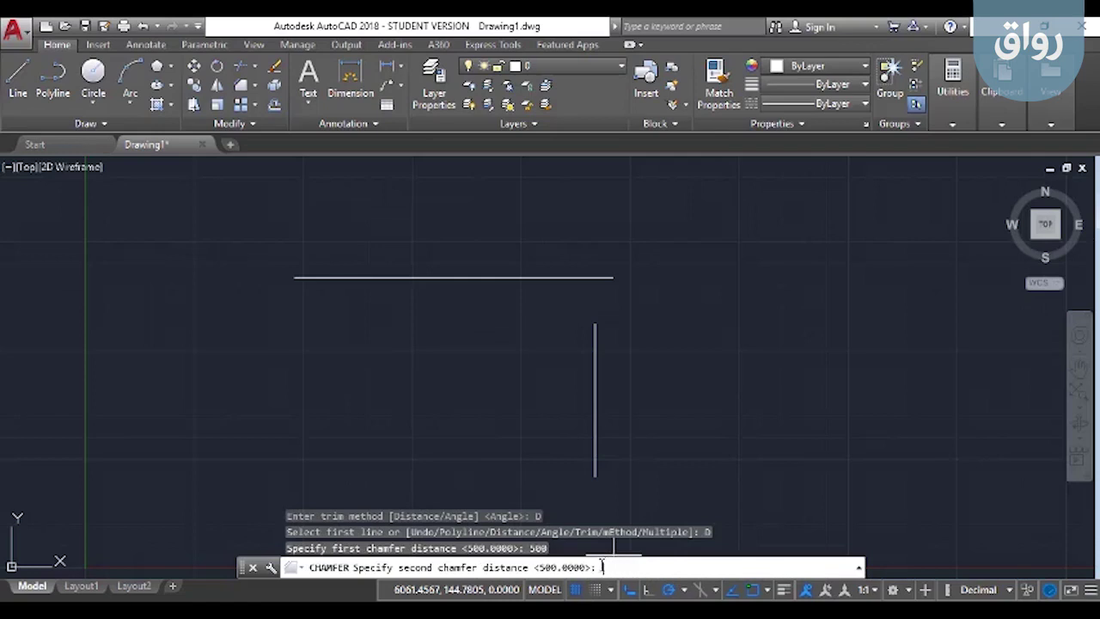
pyautogui.press('Return')
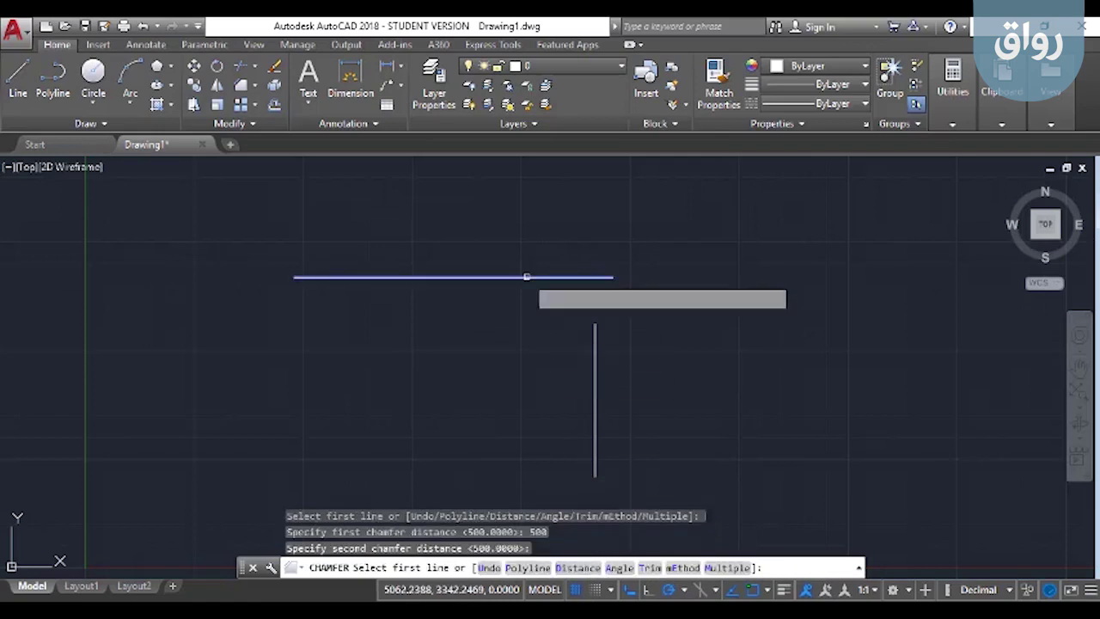
pyautogui.click(526, 276)
pyautogui.click(594, 387)
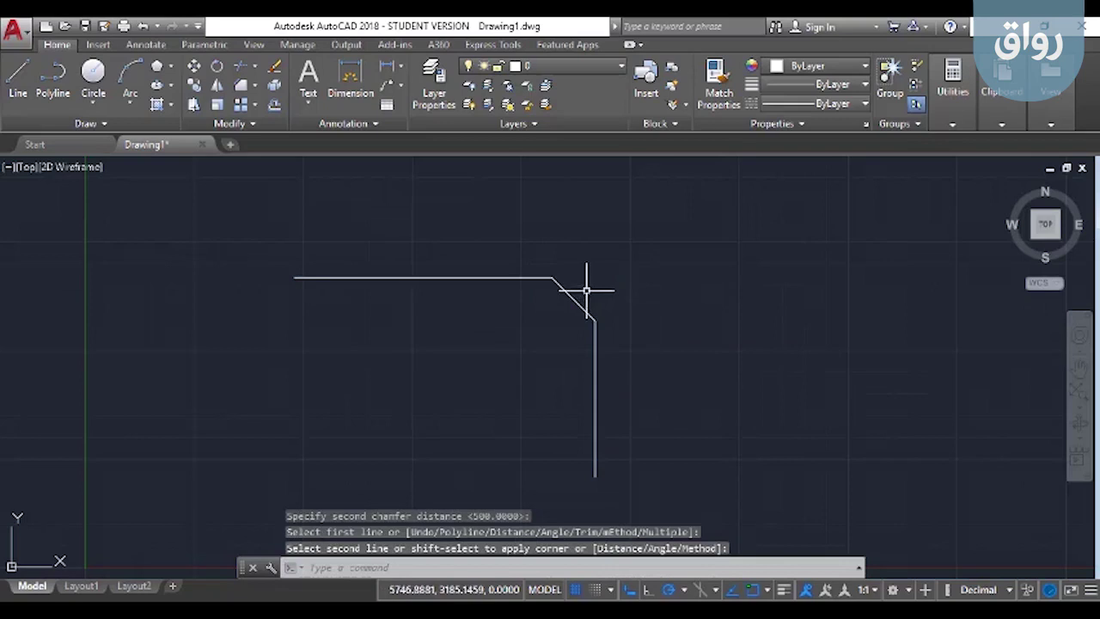
pyautogui.hotkey('ctrl', 'z')
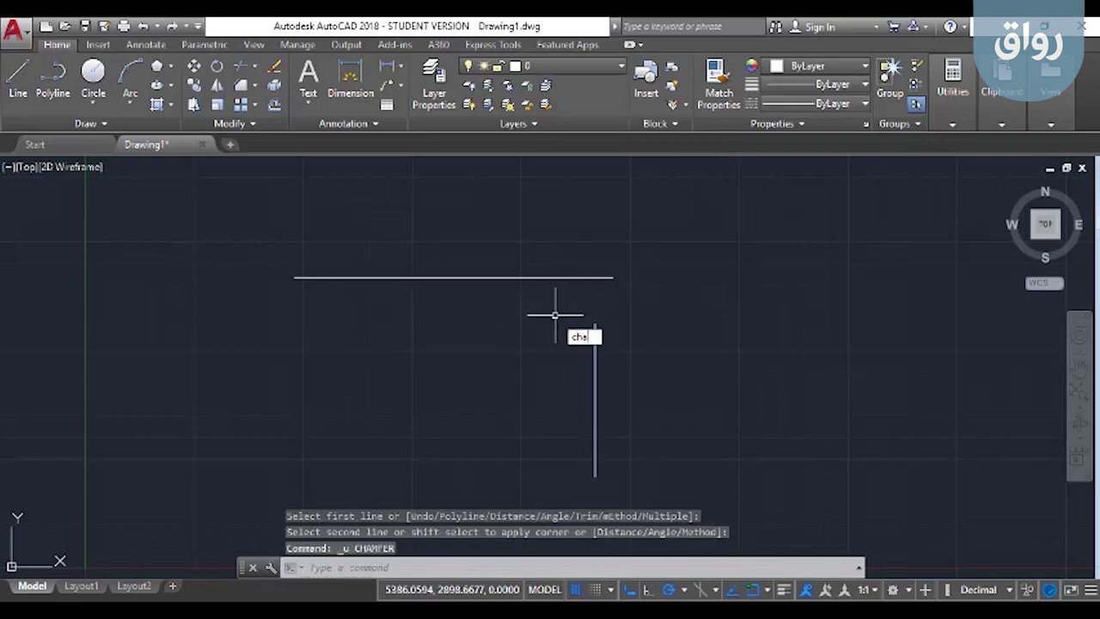
pyautogui.press('Return')
pyautogui.click(683, 568)
pyautogui.write('t')
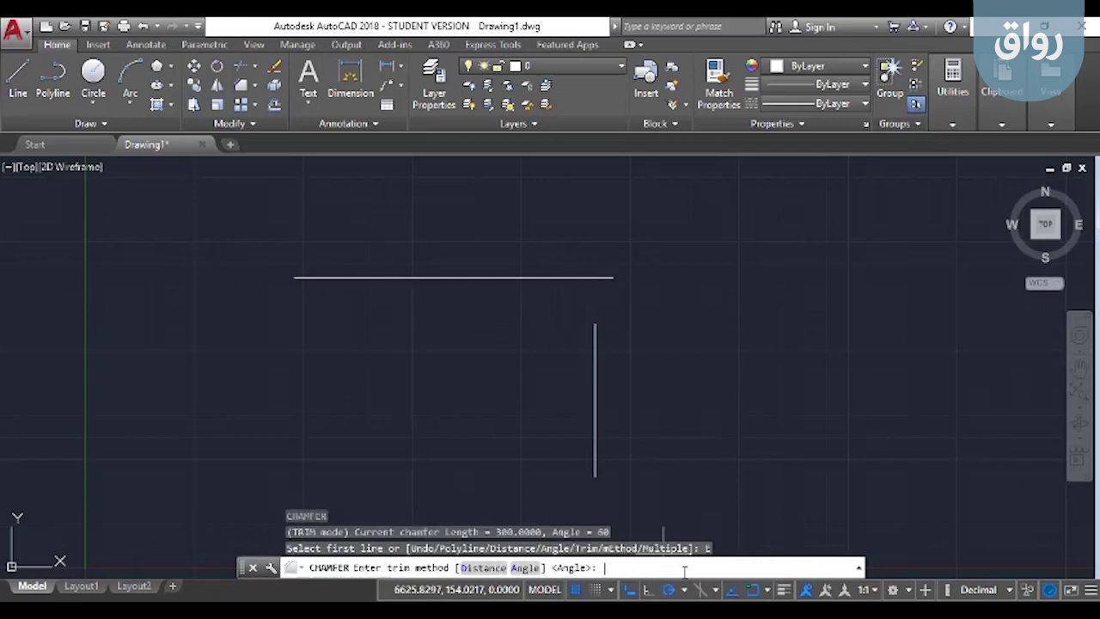
pyautogui.click(524, 568)
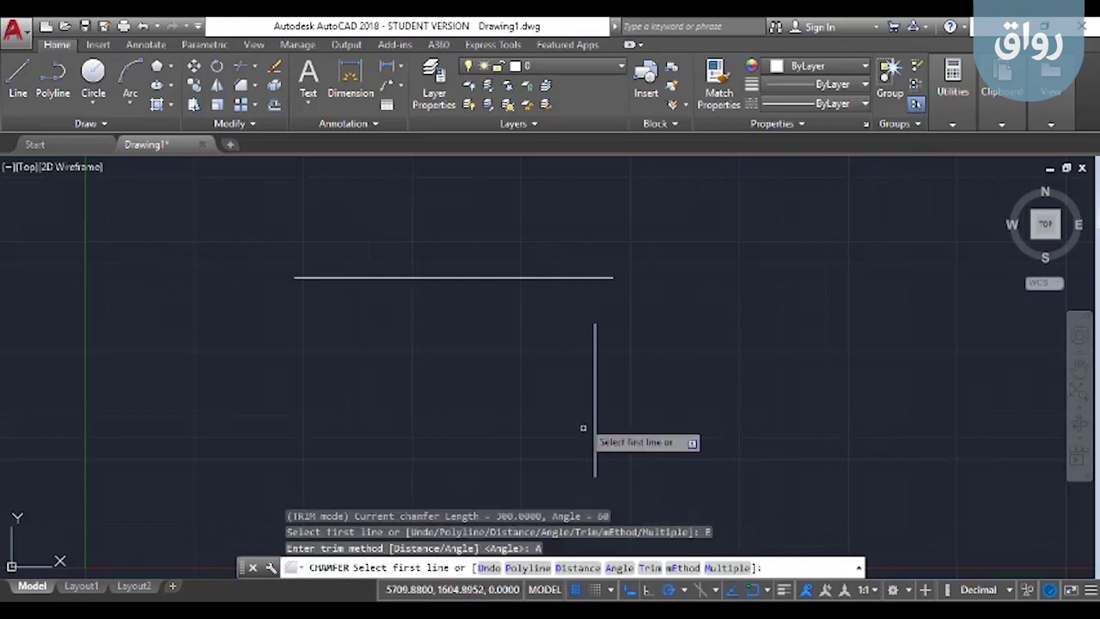
pyautogui.click(537, 276)
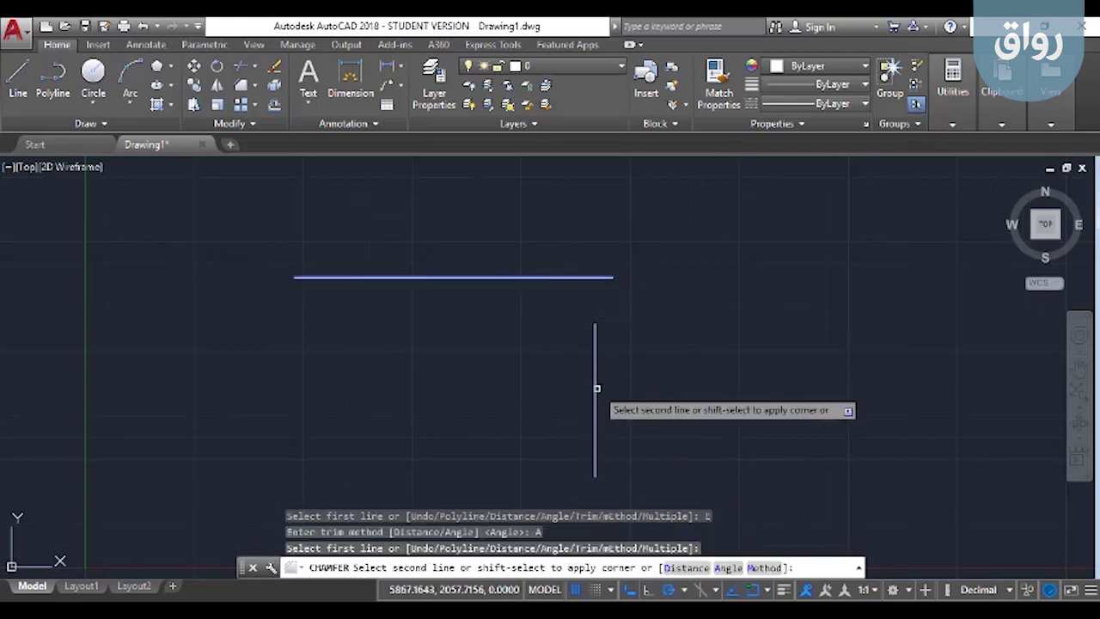
pyautogui.click(598, 388)
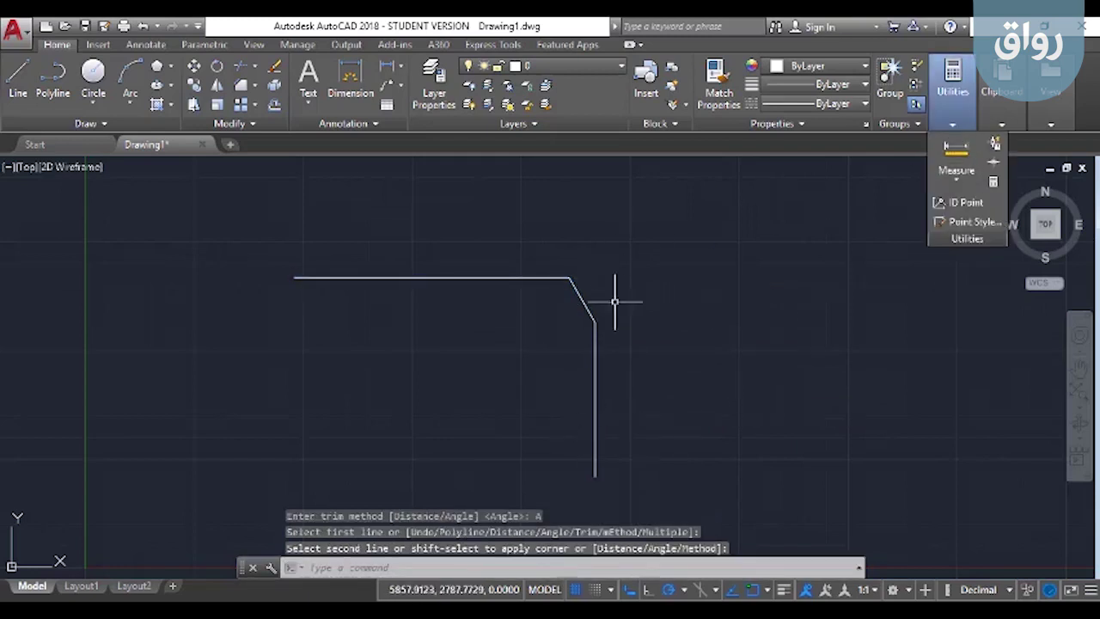
pyautogui.click(662, 246)
pyautogui.click(482, 345)
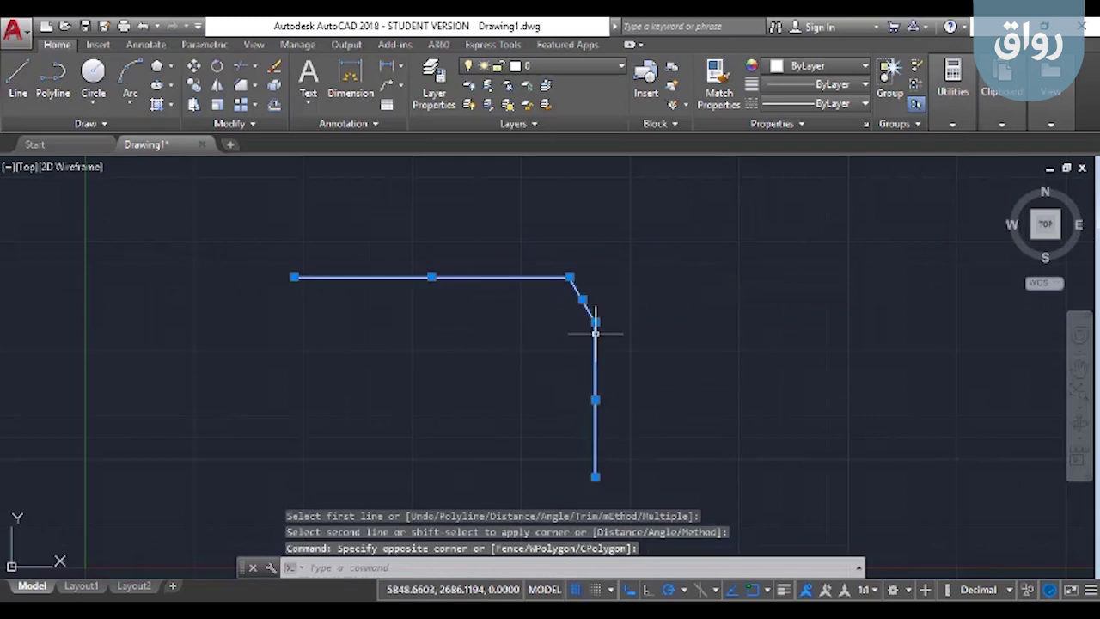
pyautogui.press('Escape')
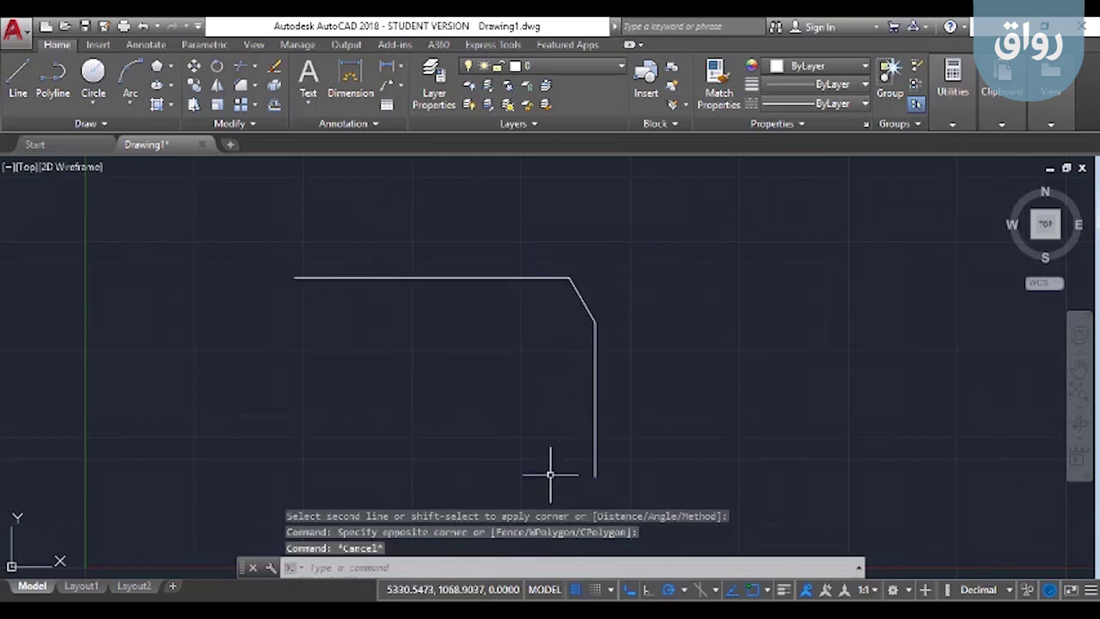
pyautogui.hotkey('ctrl', 'z')
pyautogui.write('c')
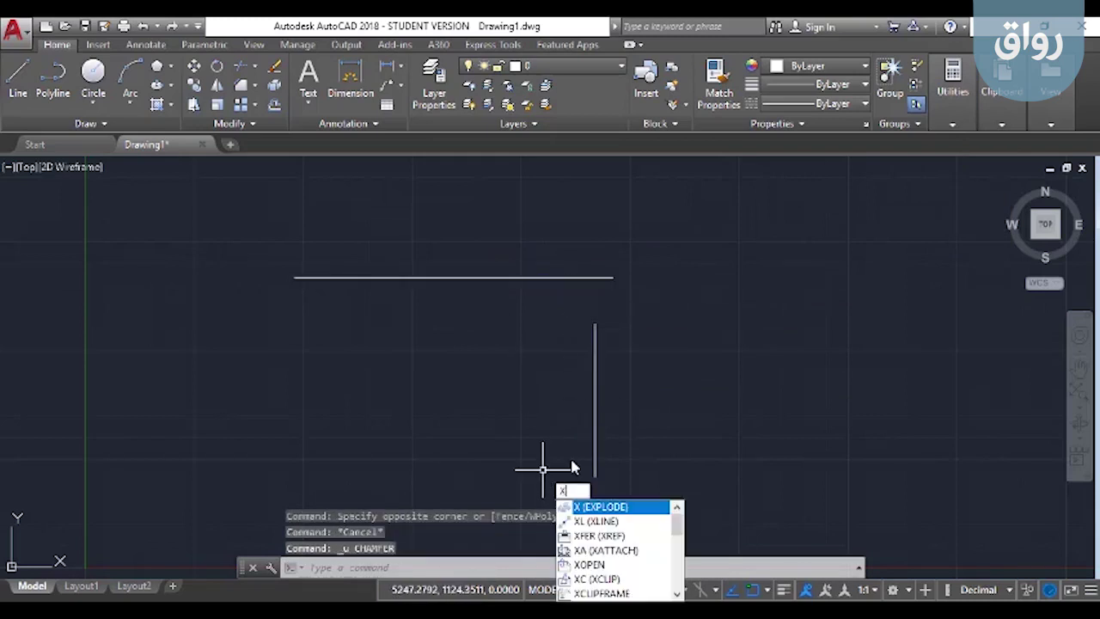
pyautogui.write('ha')
pyautogui.press('Return')
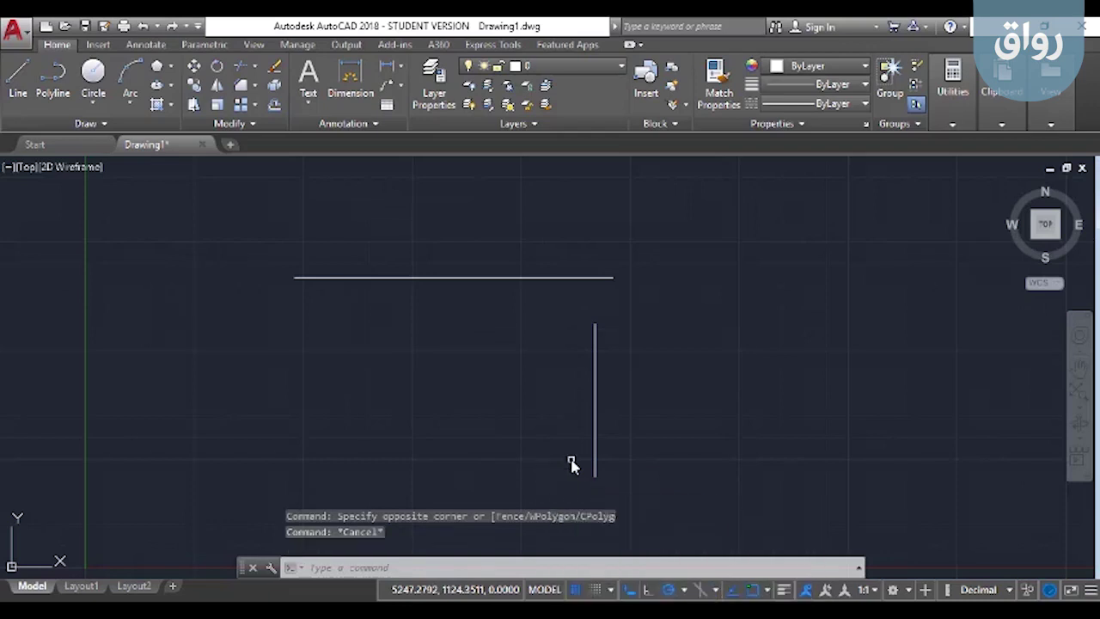
pyautogui.write('e')
pyautogui.press('Return')
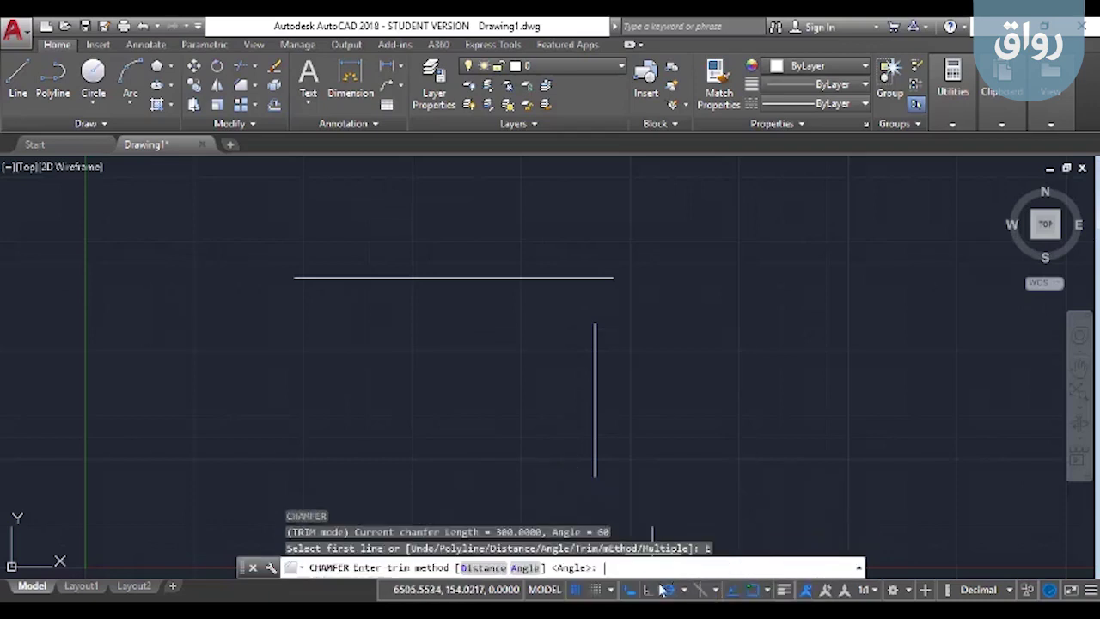
pyautogui.click(533, 569)
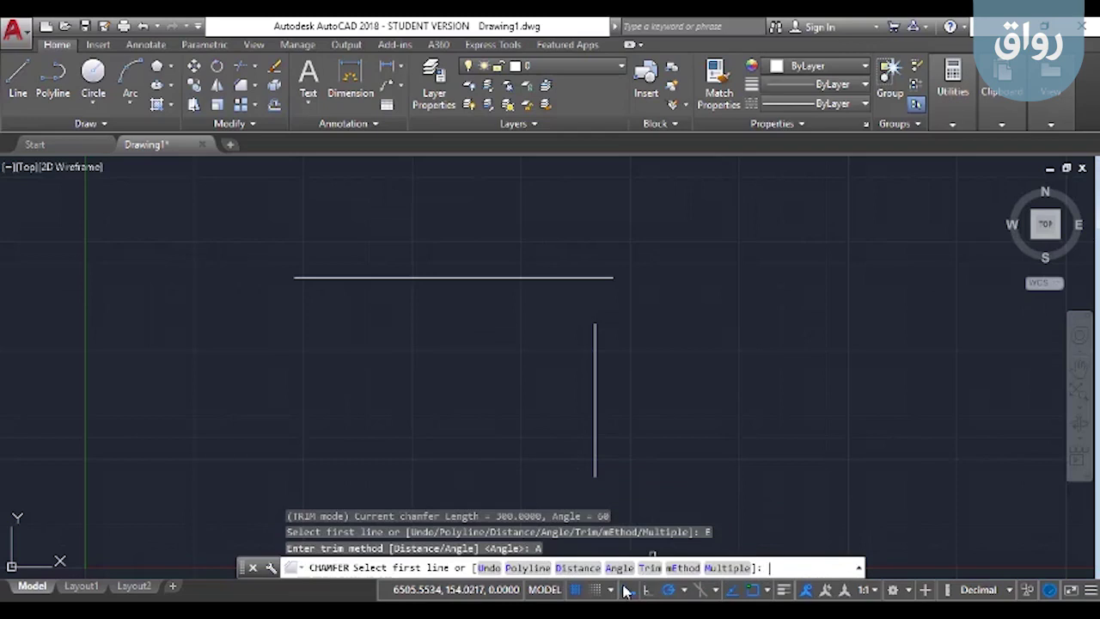
pyautogui.click(621, 568)
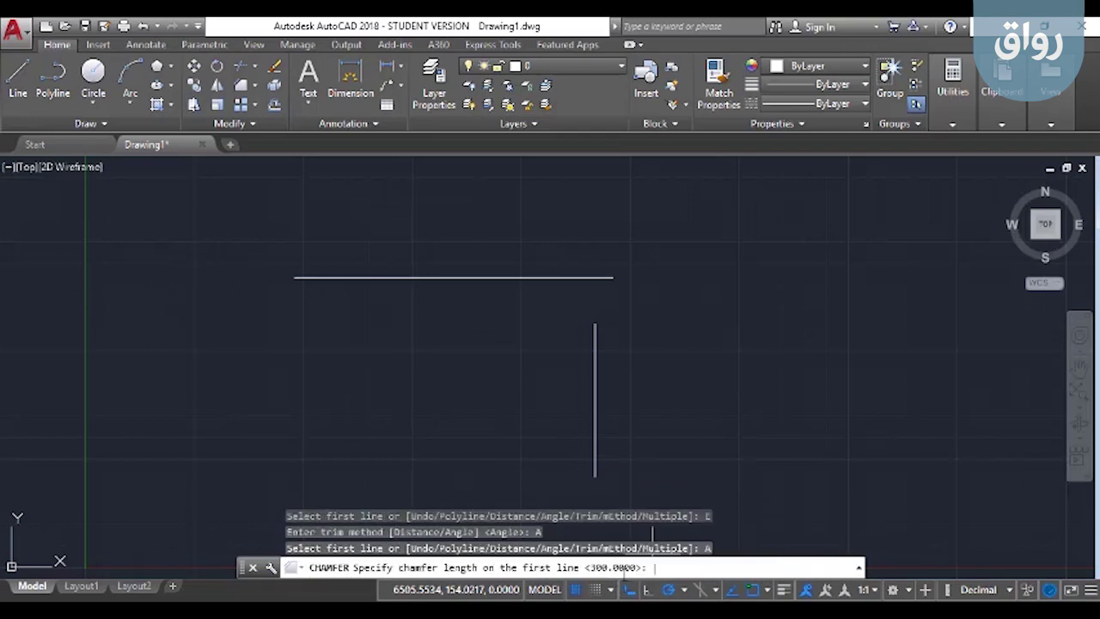
pyautogui.write('200')
pyautogui.press('Return')
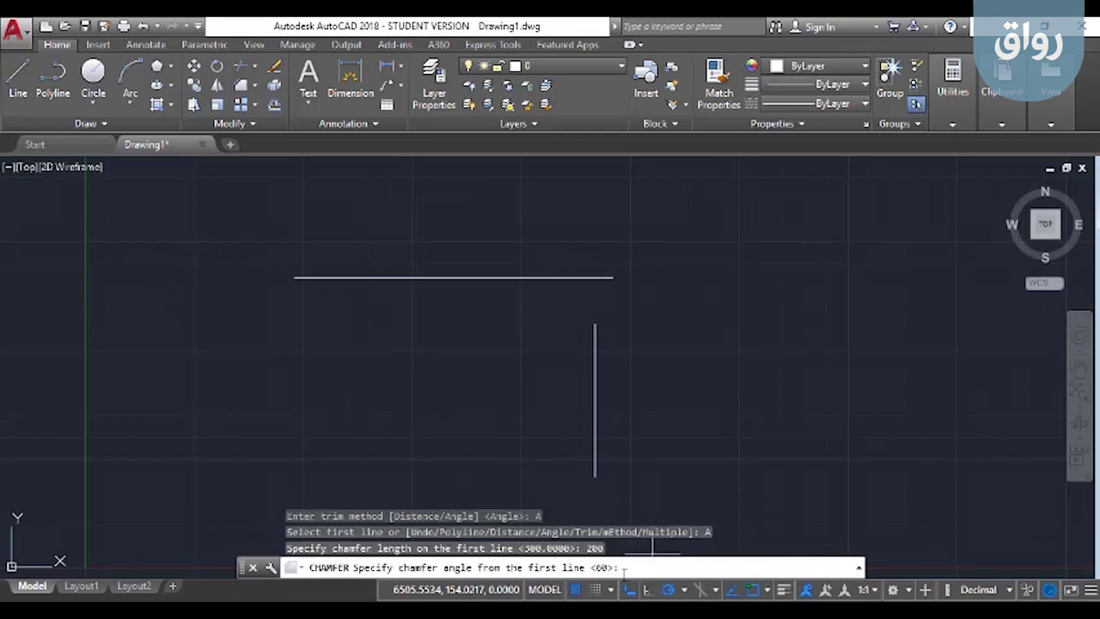
pyautogui.write('0')
pyautogui.press('Return')
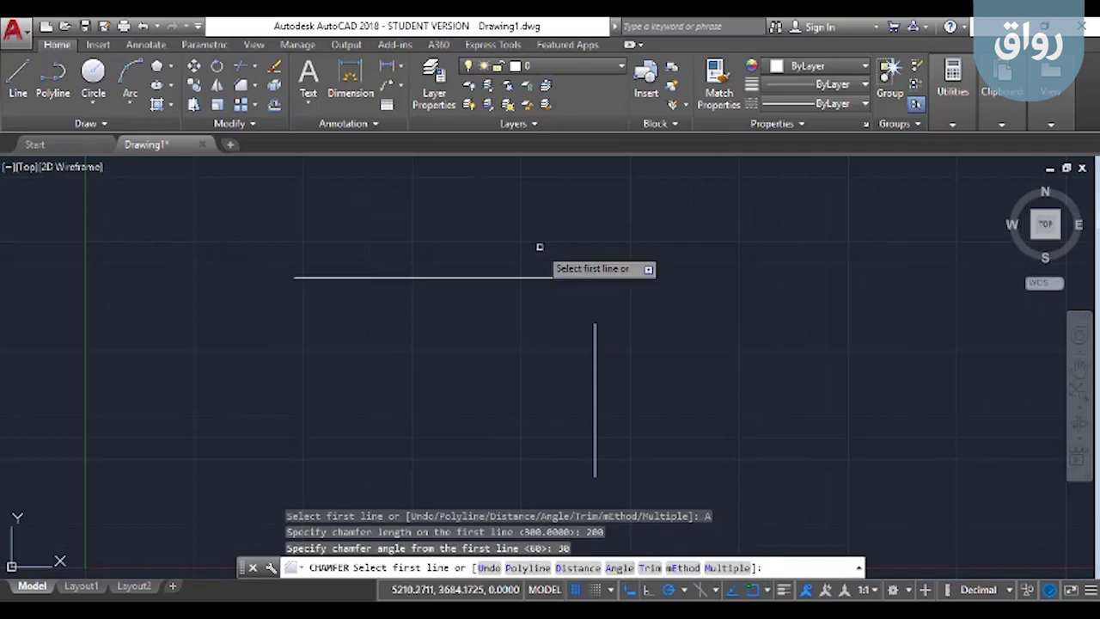
pyautogui.click(528, 278)
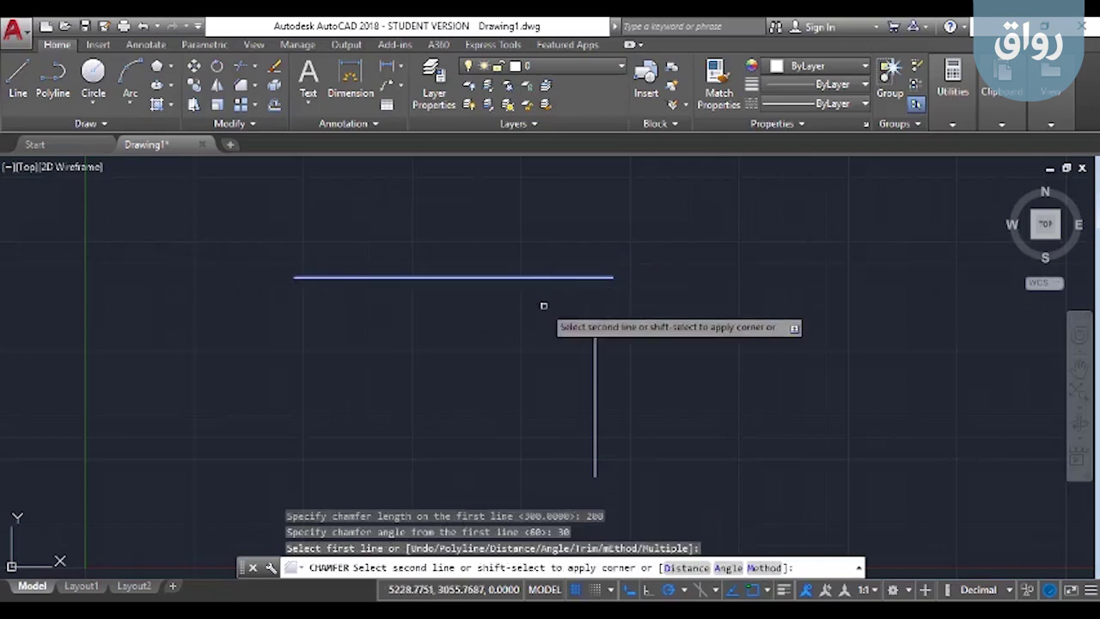
pyautogui.click(596, 365)
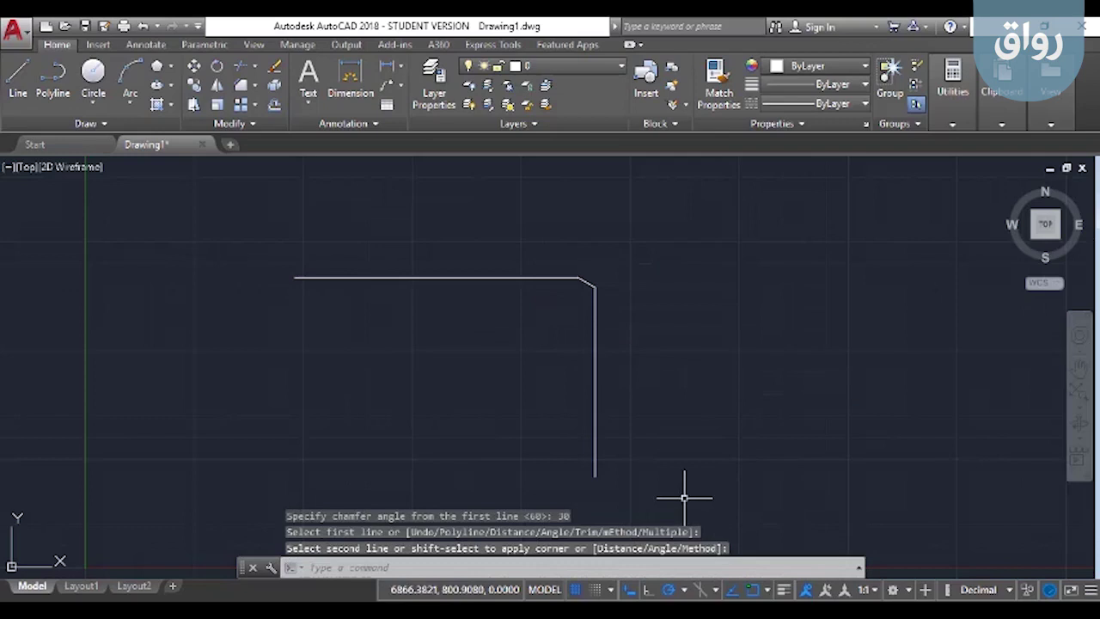
pyautogui.hotkey('ctrl', 'z')
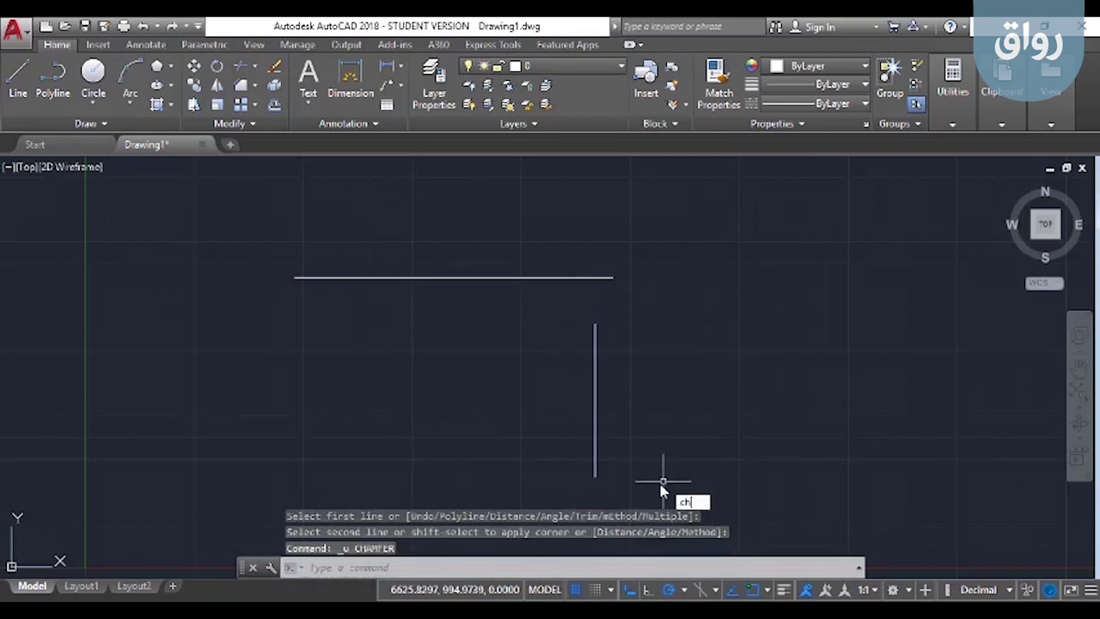
pyautogui.write('a')
pyautogui.press('Return')
pyautogui.click(680, 567)
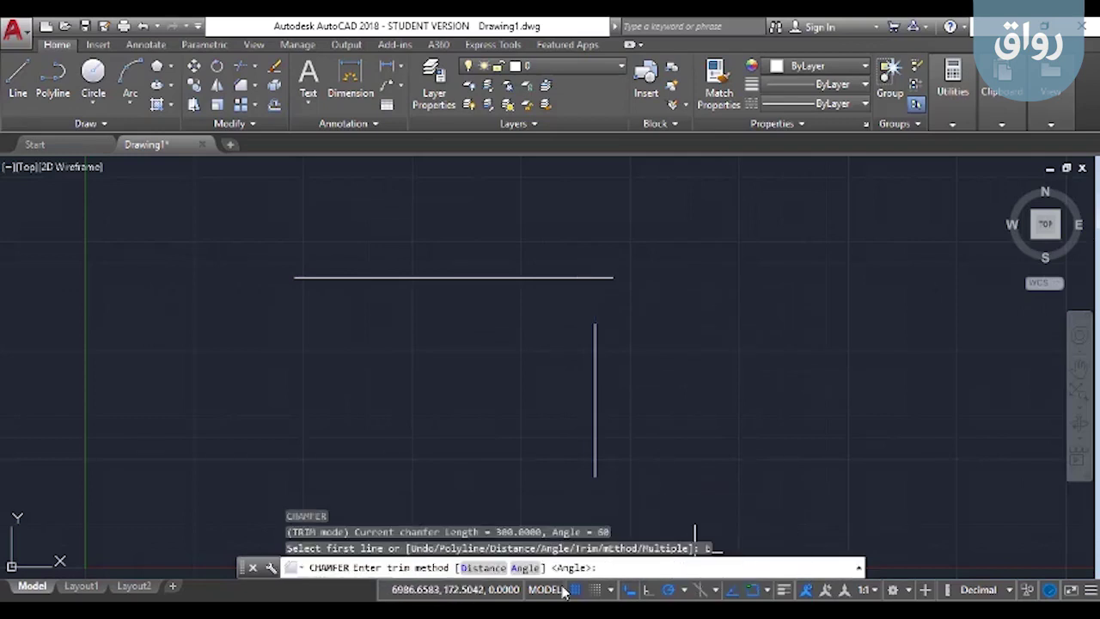
pyautogui.click(485, 568)
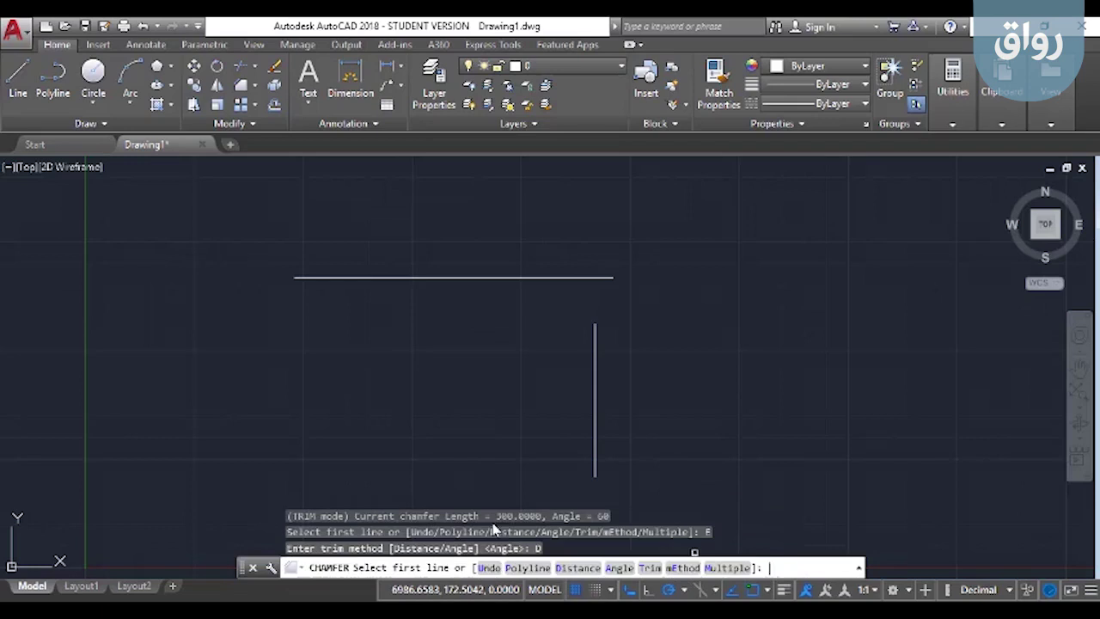
pyautogui.click(528, 277)
pyautogui.click(596, 380)
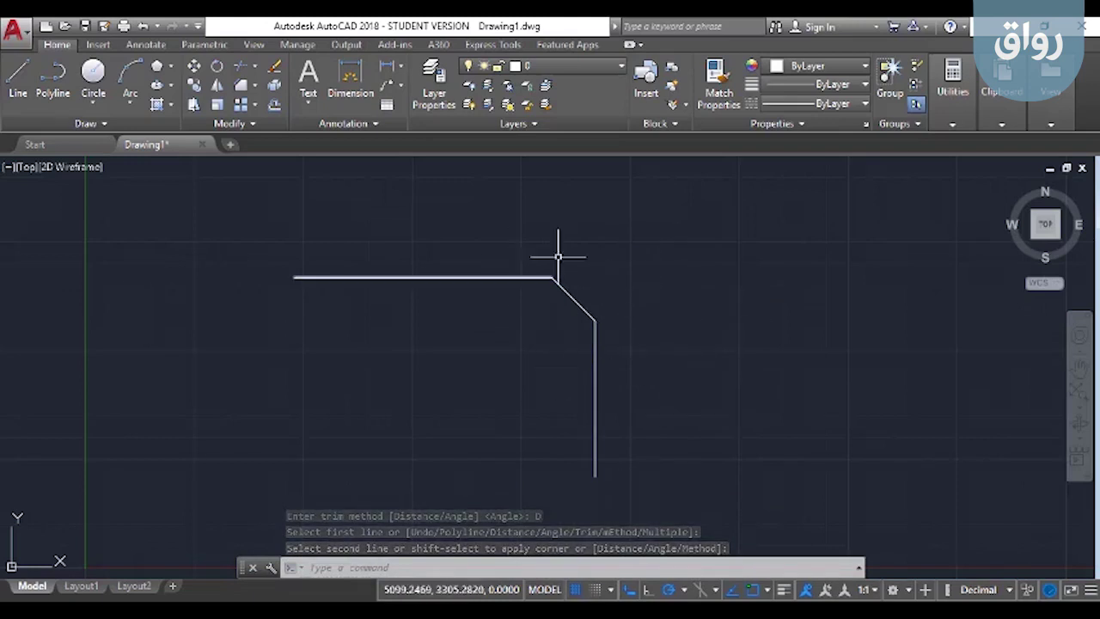
pyautogui.click(602, 266)
pyautogui.click(543, 355)
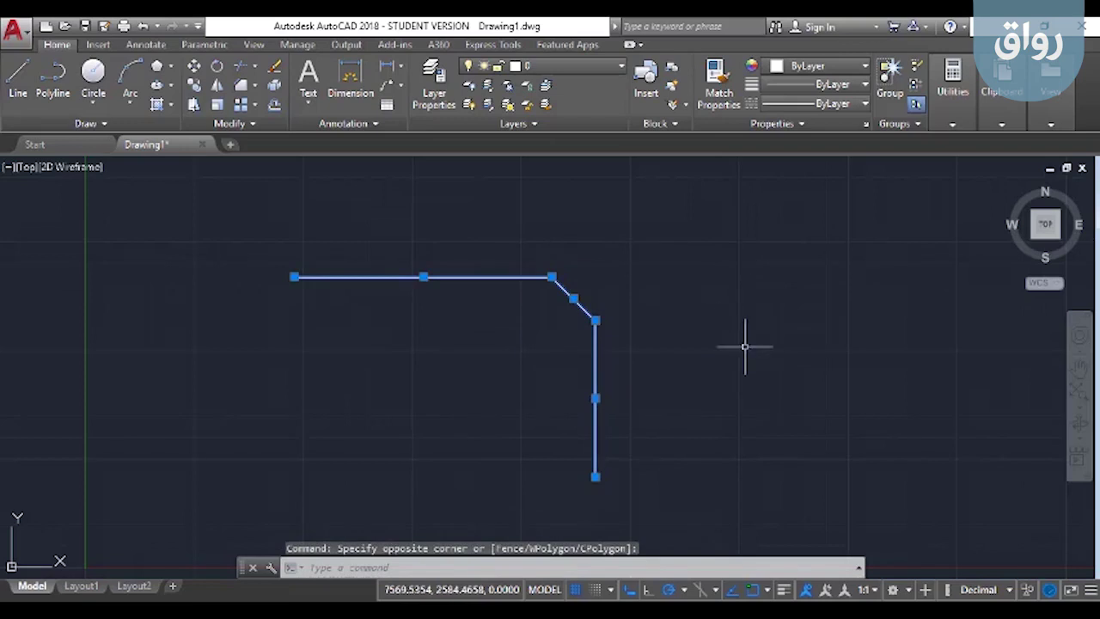
pyautogui.press('Escape')
# Step: Undo the earlier distance chamfer and cancel the restarted CHAMFER command
pyautogui.hotkey('ctrl', 'z')
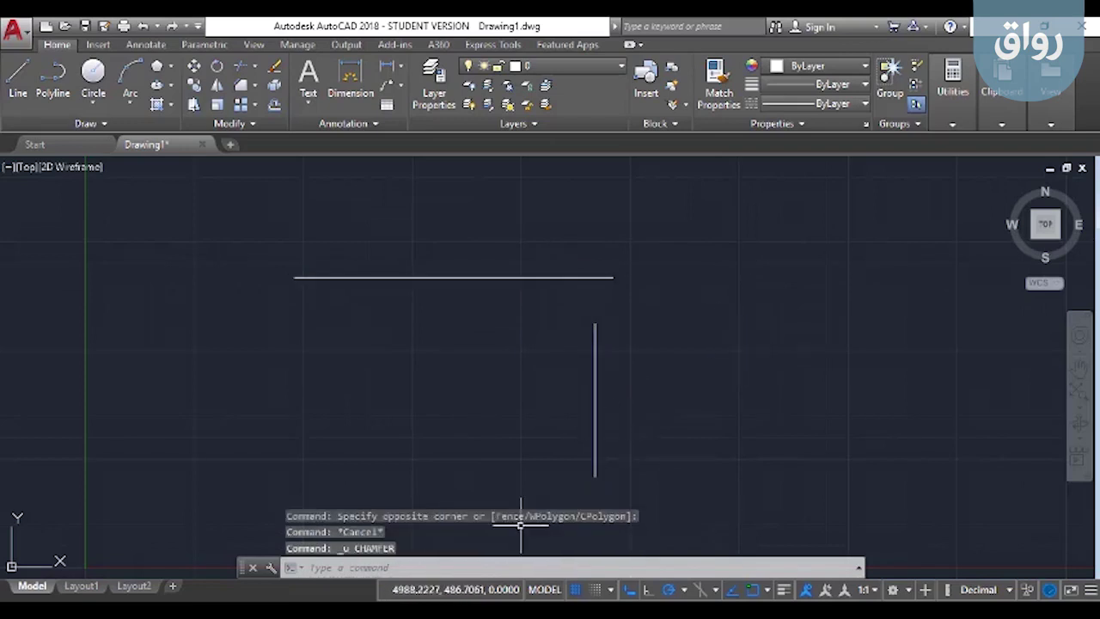
pyautogui.write('cha')
pyautogui.press('Return')
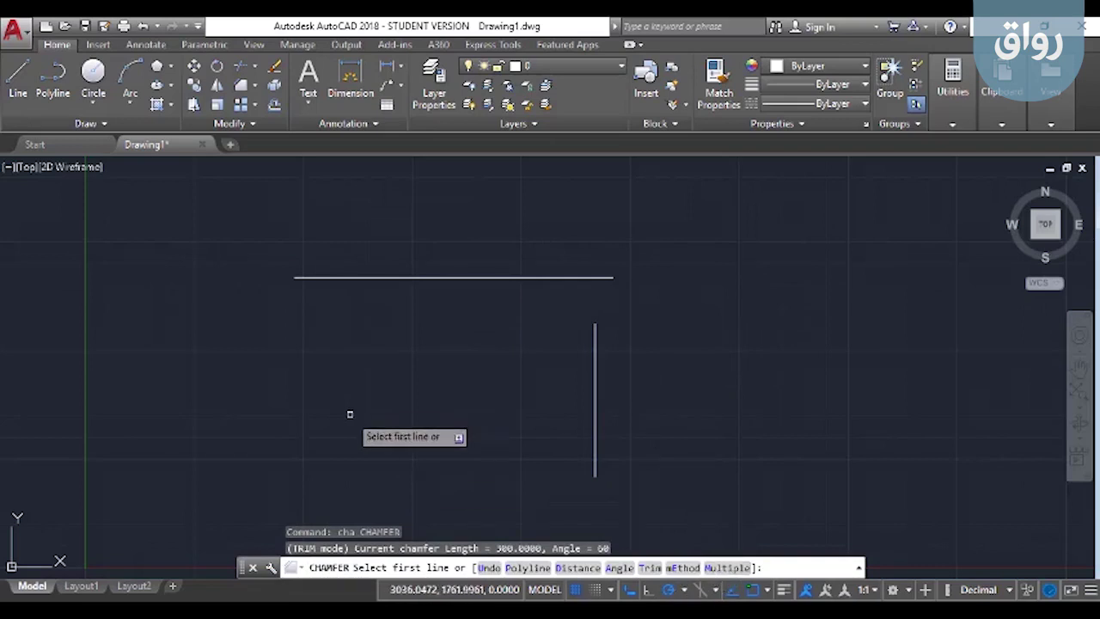
pyautogui.press('Escape')
# Step: Start a line at the shape's left side, then cancel it
pyautogui.write('l')
pyautogui.press('Return')
pyautogui.click(369, 236)
pyautogui.press('Escape')
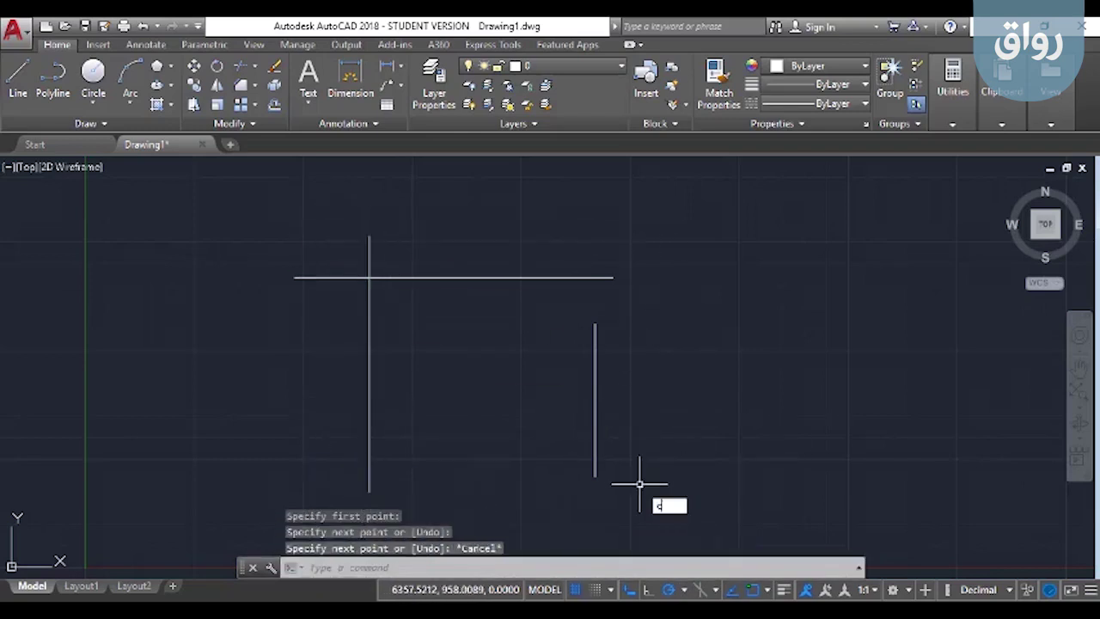
# Step: Start CHAMFER with the Multiple option and the Distance method
pyautogui.write('a')
pyautogui.press('Return')
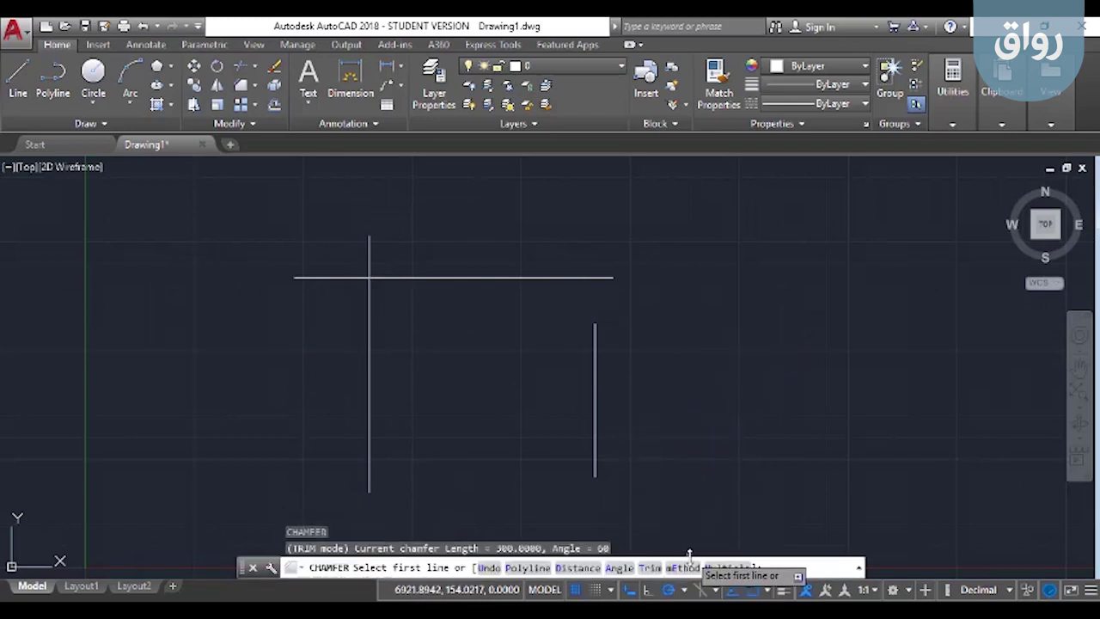
pyautogui.click(725, 568)
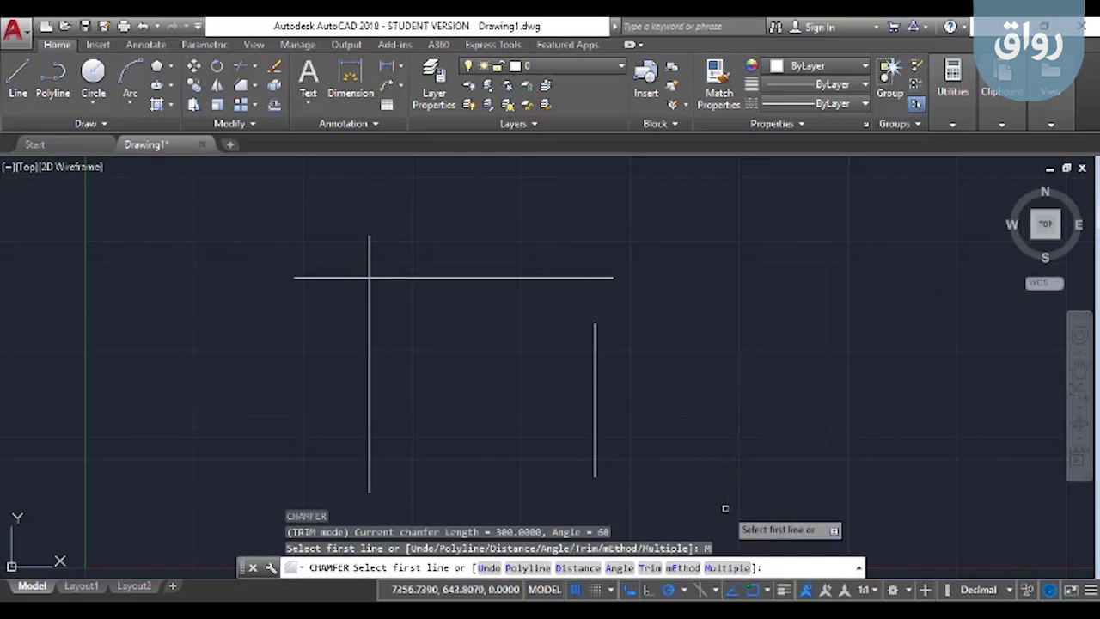
pyautogui.click(679, 569)
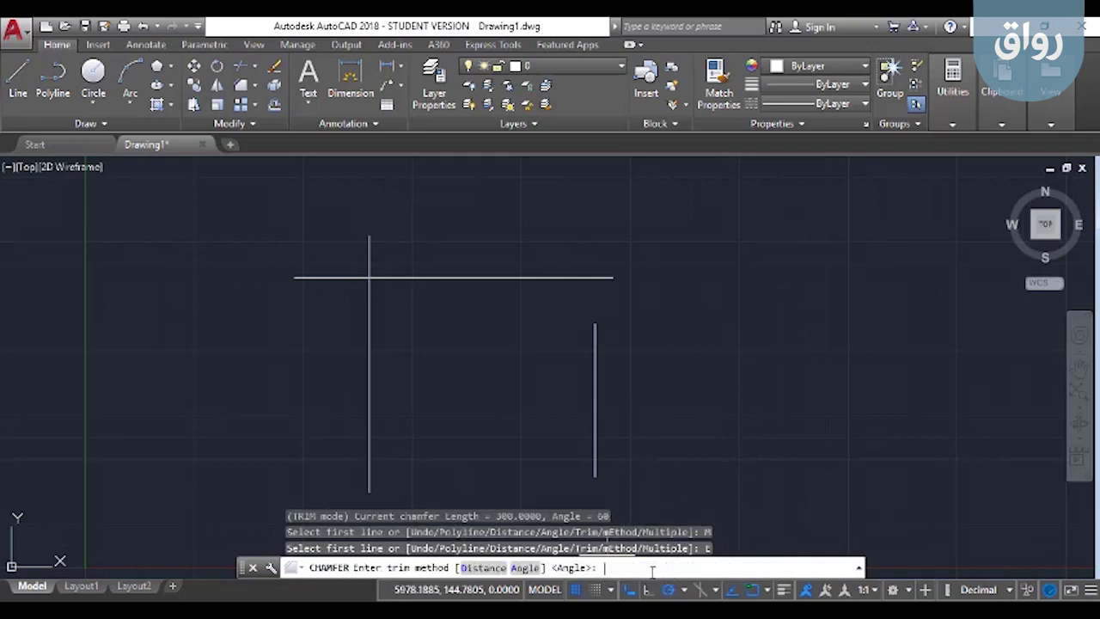
pyautogui.click(492, 569)
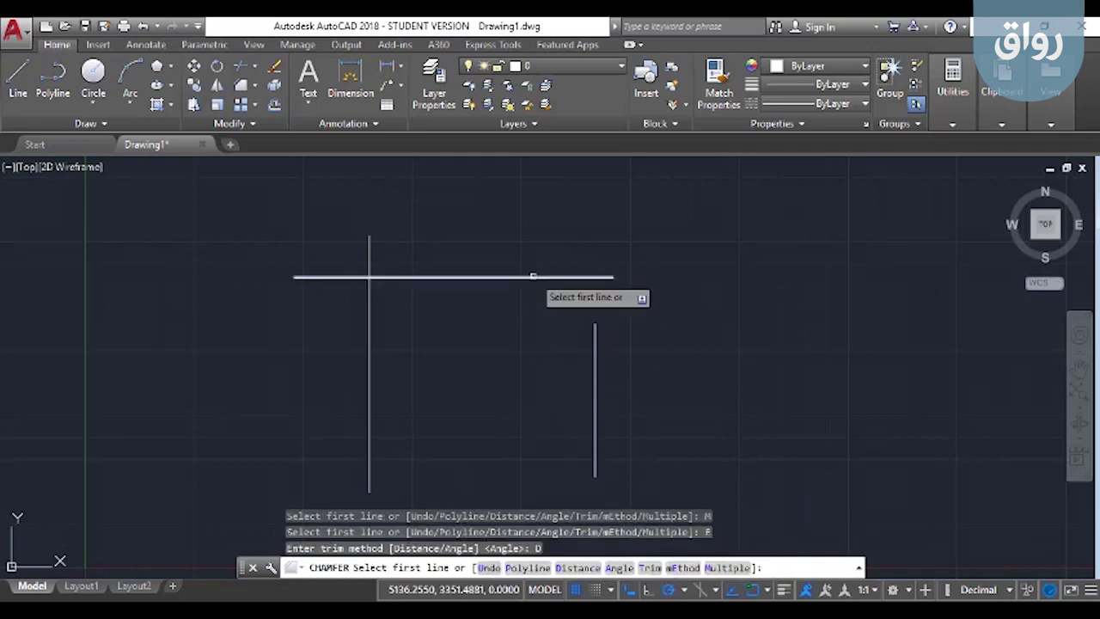
# Step: Chamfer the top-right and top-left corners against the top line
pyautogui.click(533, 276)
pyautogui.click(599, 372)
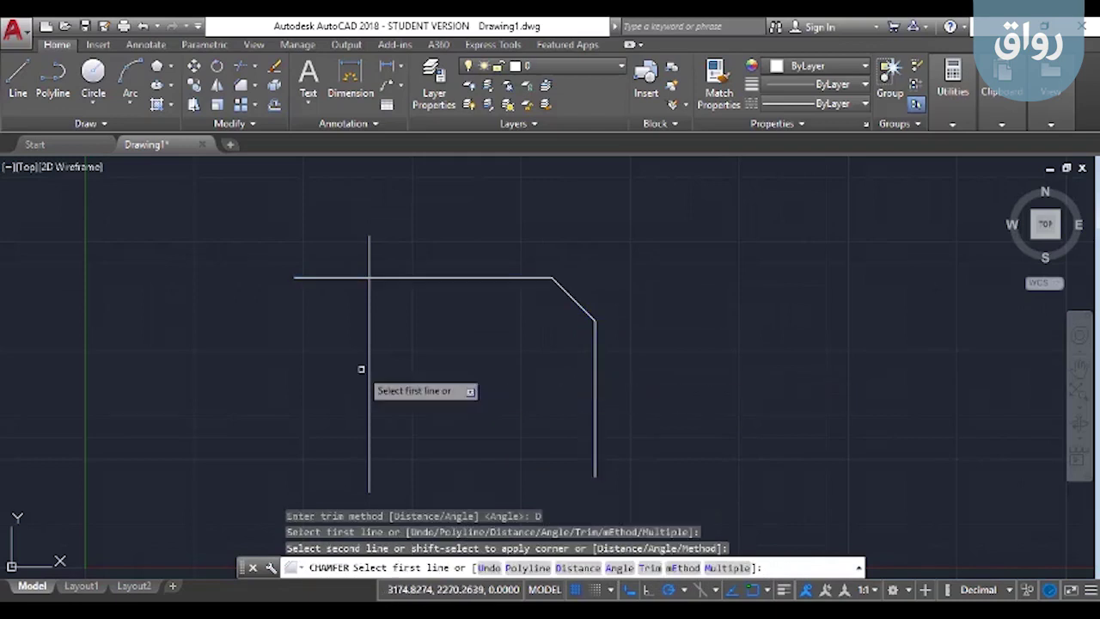
pyautogui.click(410, 272)
pyautogui.click(405, 290)
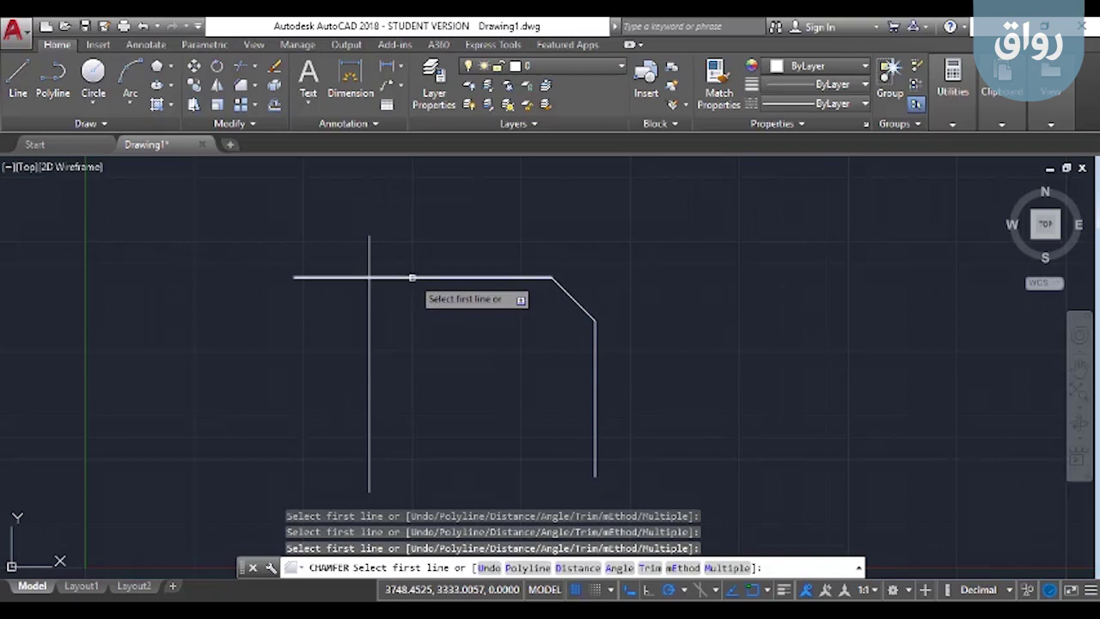
pyautogui.click(412, 277)
pyautogui.click(371, 327)
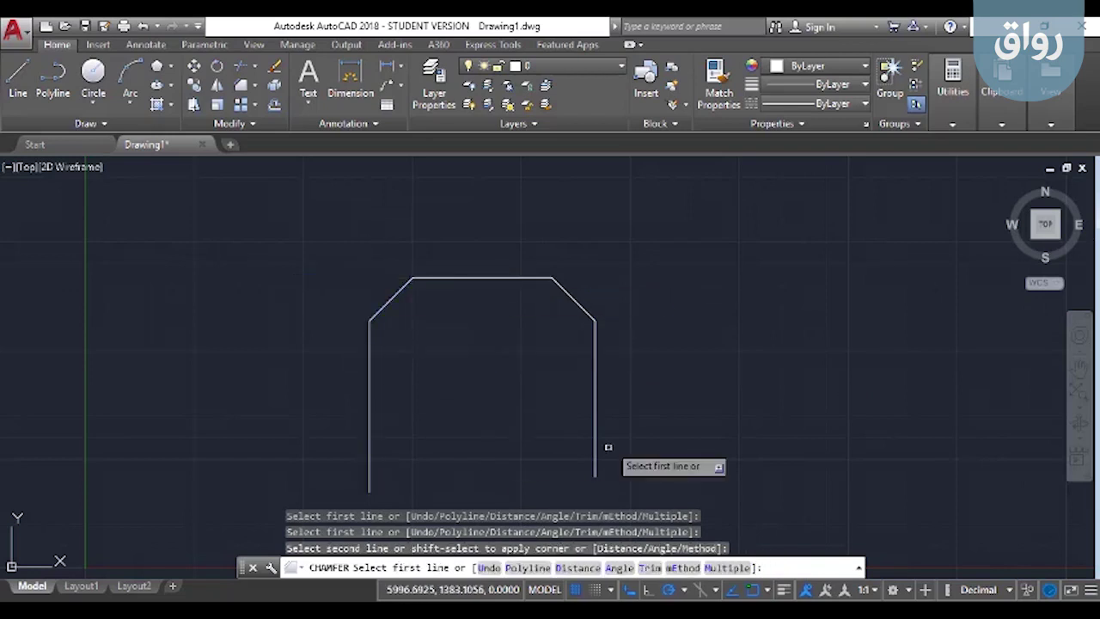
# Step: Try chamfering the two parallel side lines, then cancel the command
pyautogui.click(595, 405)
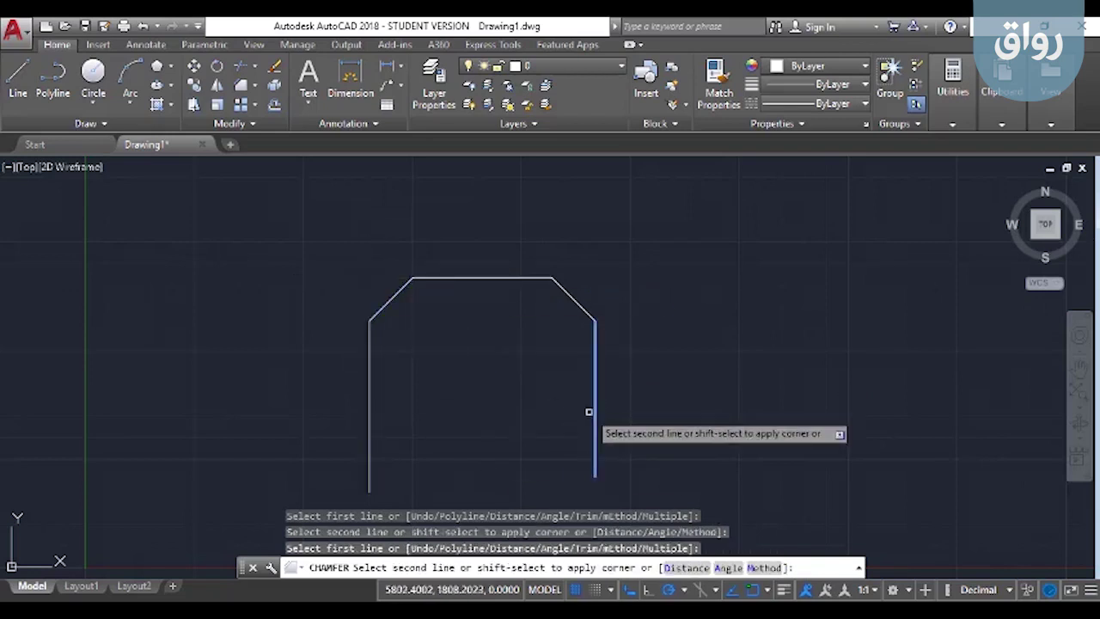
pyautogui.click(370, 419)
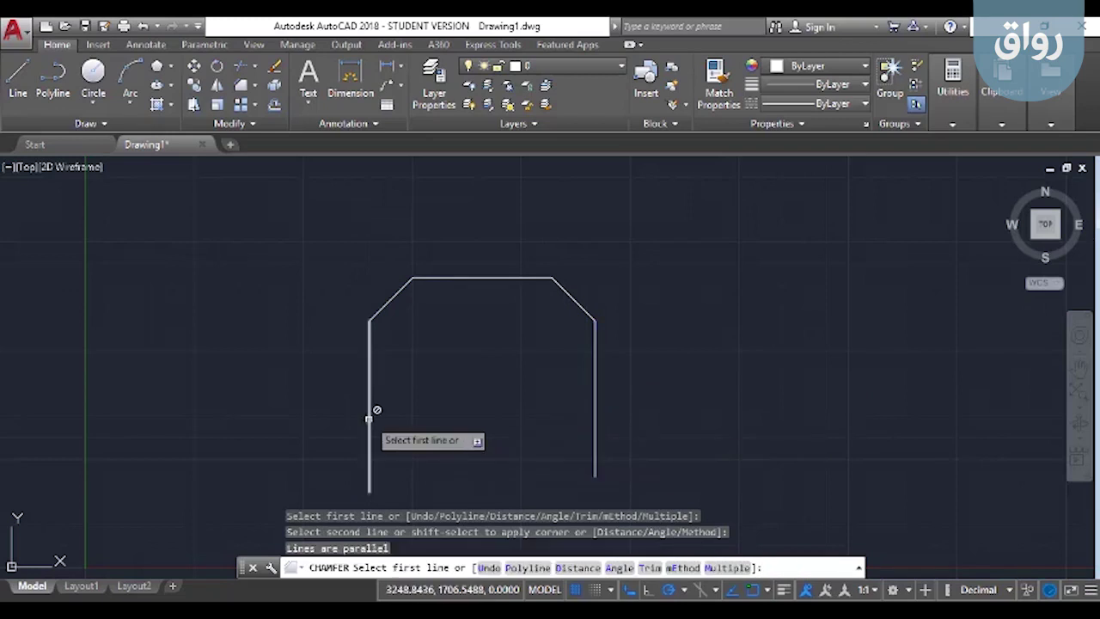
pyautogui.click(595, 404)
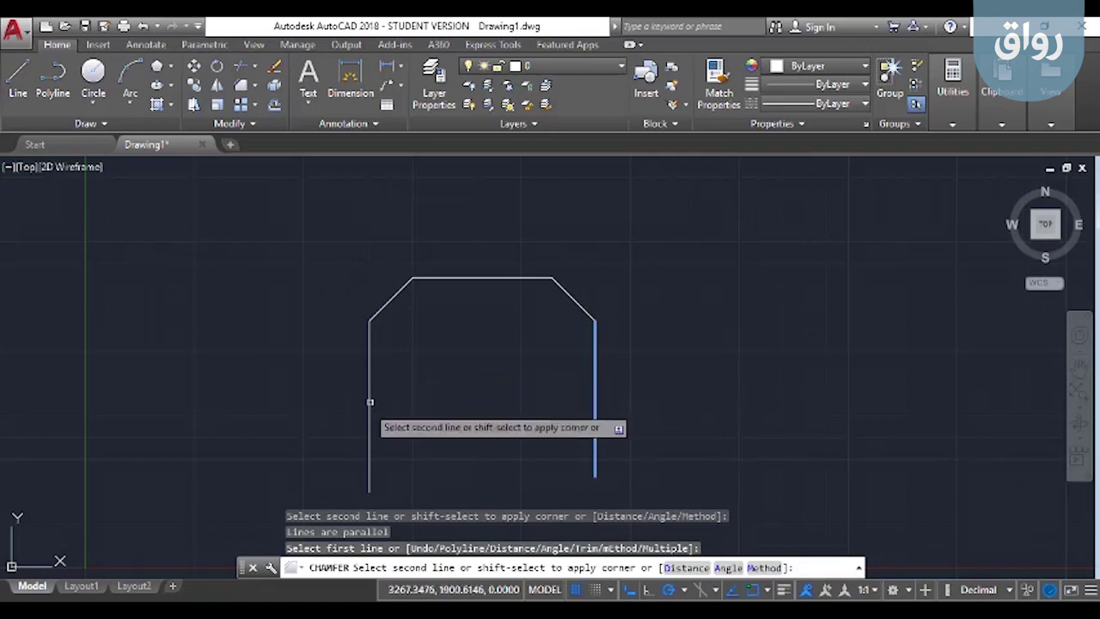
pyautogui.press('Escape')
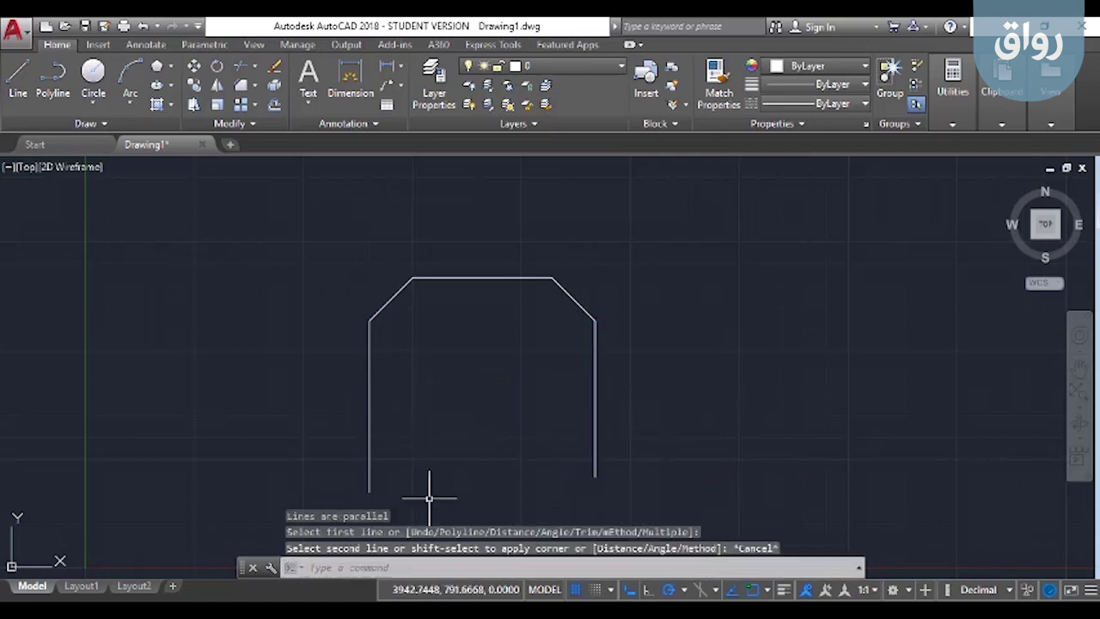
pyautogui.scroll(-2, 656, 345)
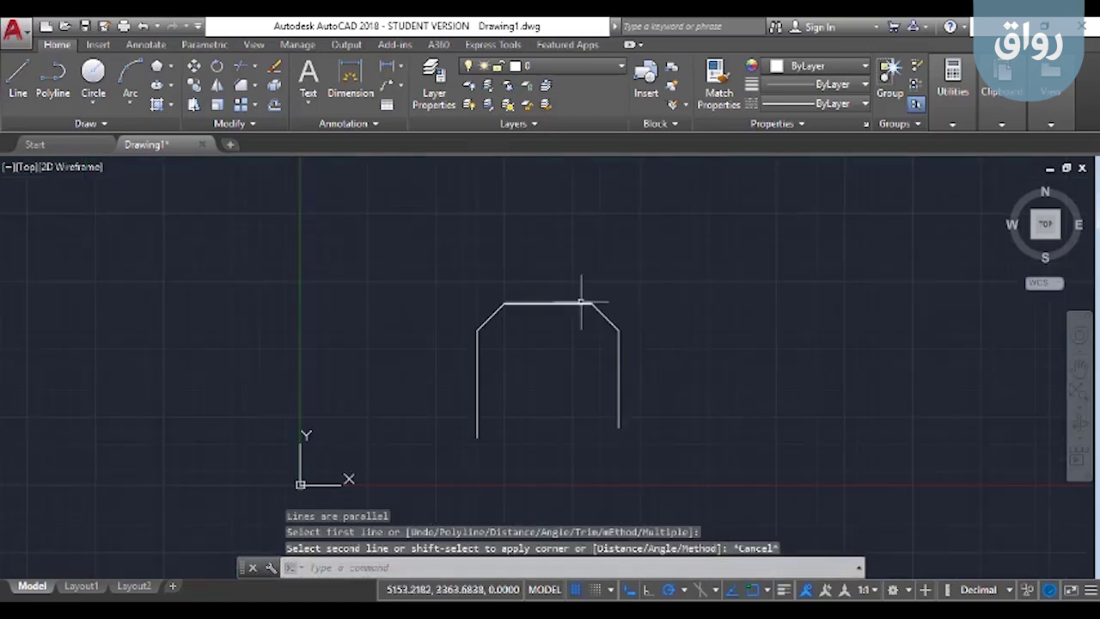
pyautogui.write('f')
# Step: Fillet the two parallel side lines into a rounded bottom arc
pyautogui.press('Return')
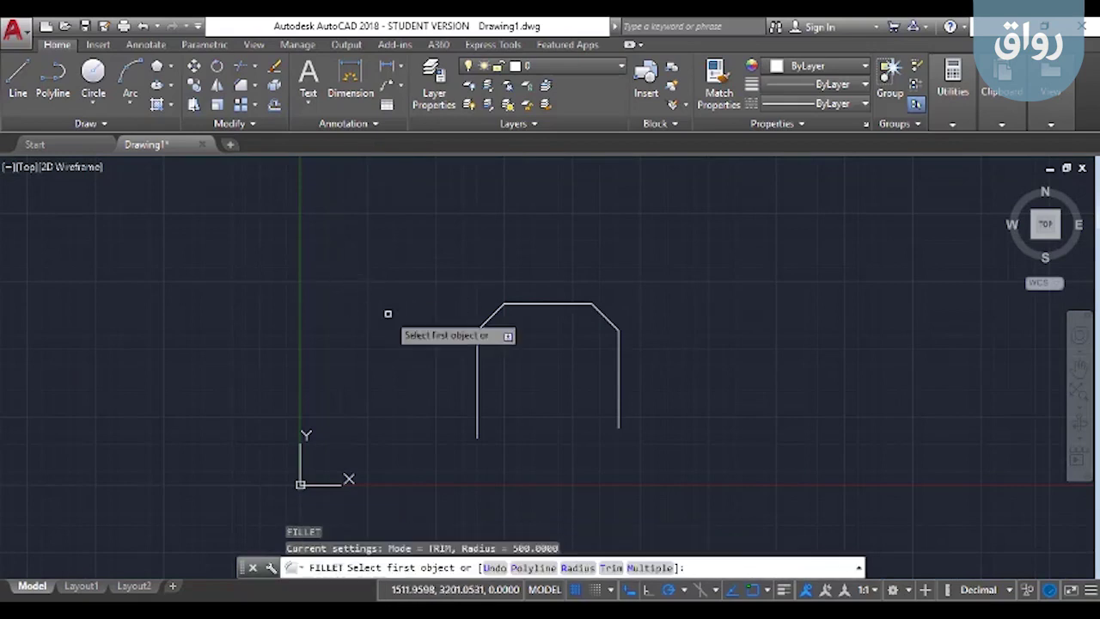
pyautogui.click(618, 379)
pyautogui.click(479, 383)
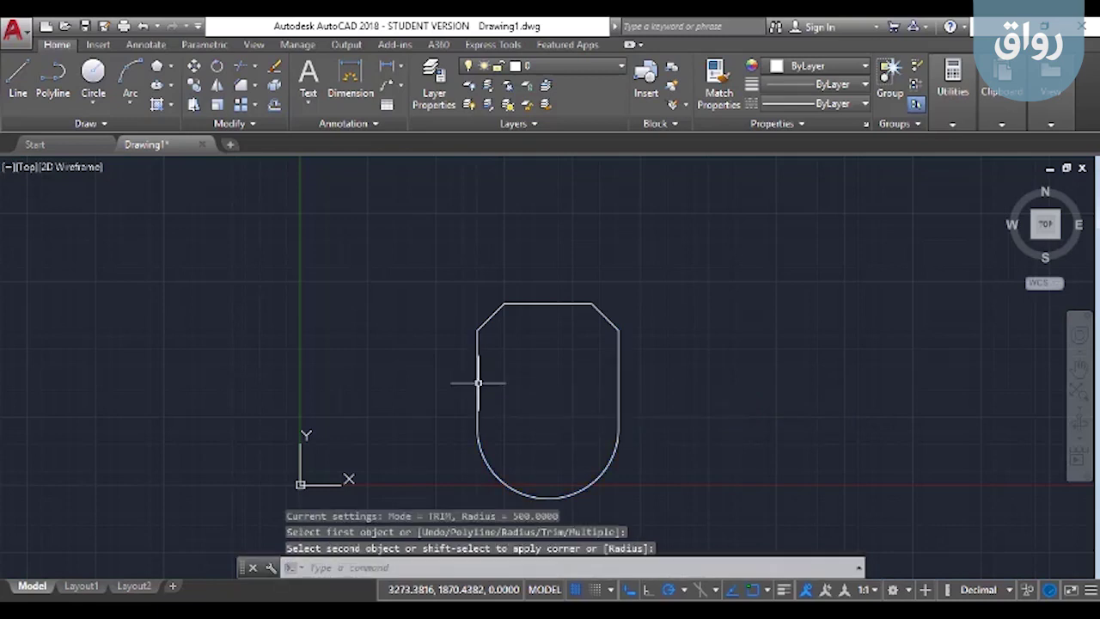
# Step: Window-select and delete the arc, side lines and chamfered top lines
pyautogui.click(646, 393)
pyautogui.click(460, 474)
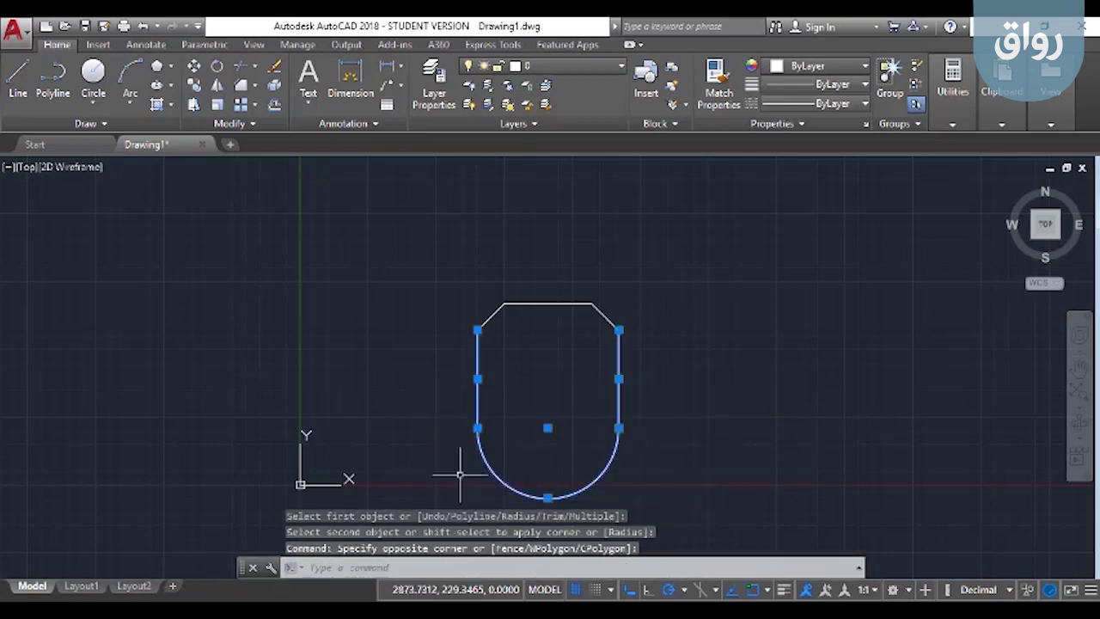
pyautogui.press('Delete')
pyautogui.click(638, 263)
pyautogui.click(477, 363)
pyautogui.press('Delete')
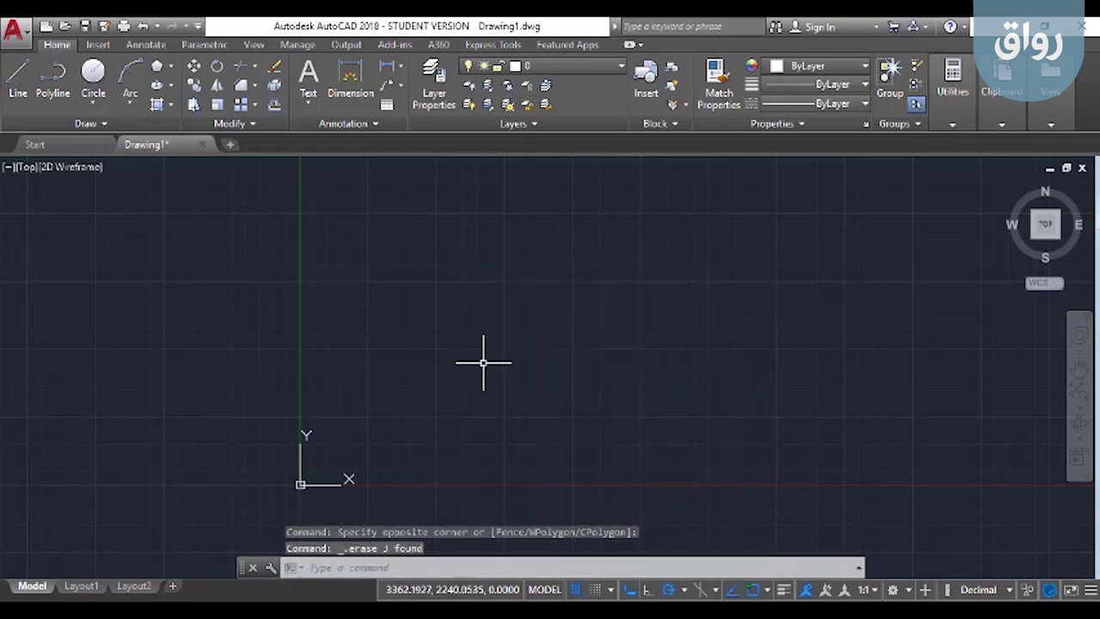
pyautogui.write('cha')
pyautogui.press('Return')
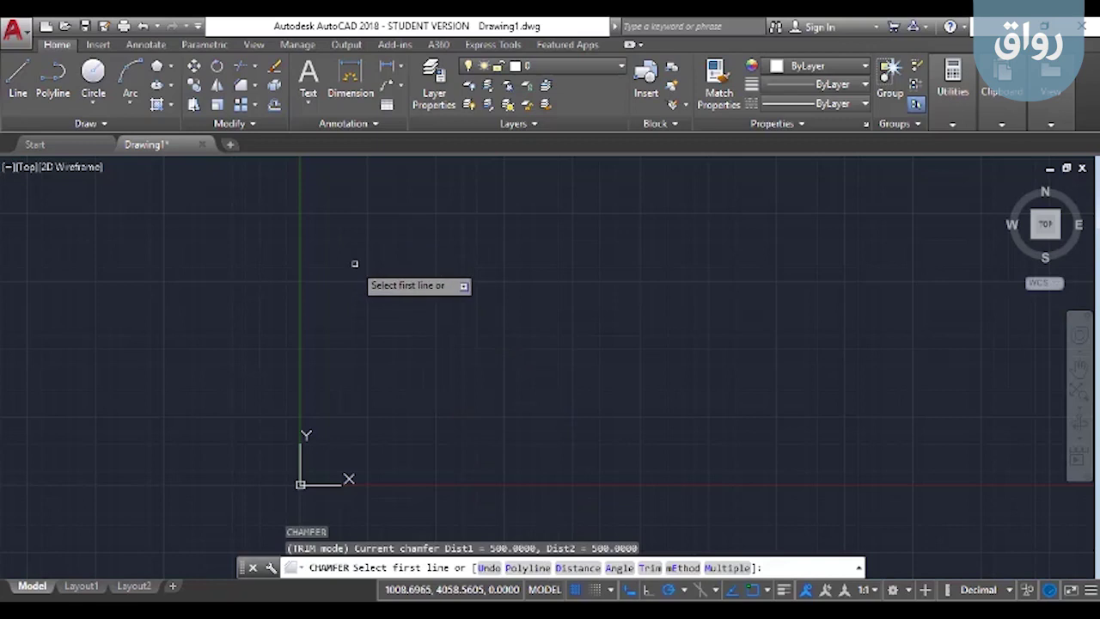
pyautogui.press('Escape')
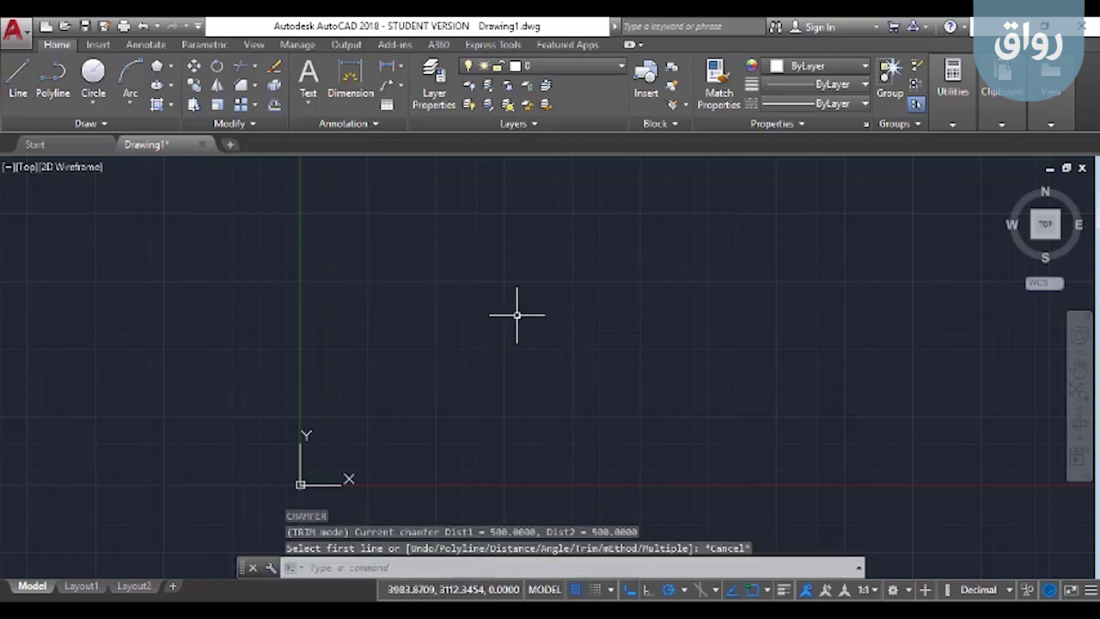
# Step: Draw a horizontal line and a vertical line crossing it
pyautogui.write('l')
pyautogui.press('Return')
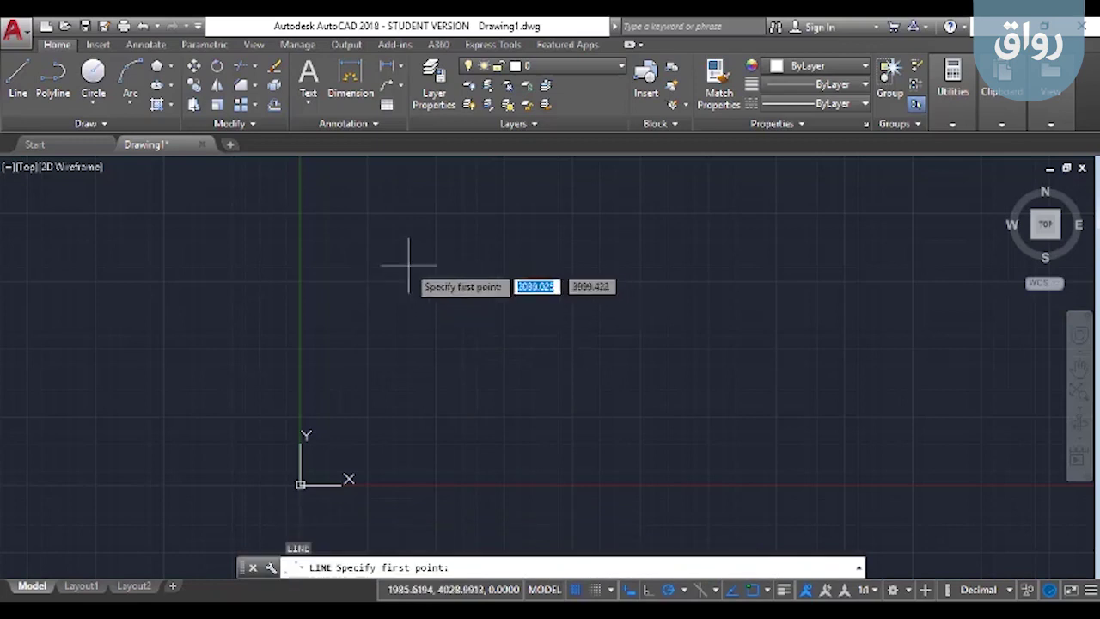
pyautogui.click(406, 264)
pyautogui.click(628, 255)
pyautogui.press('Escape')
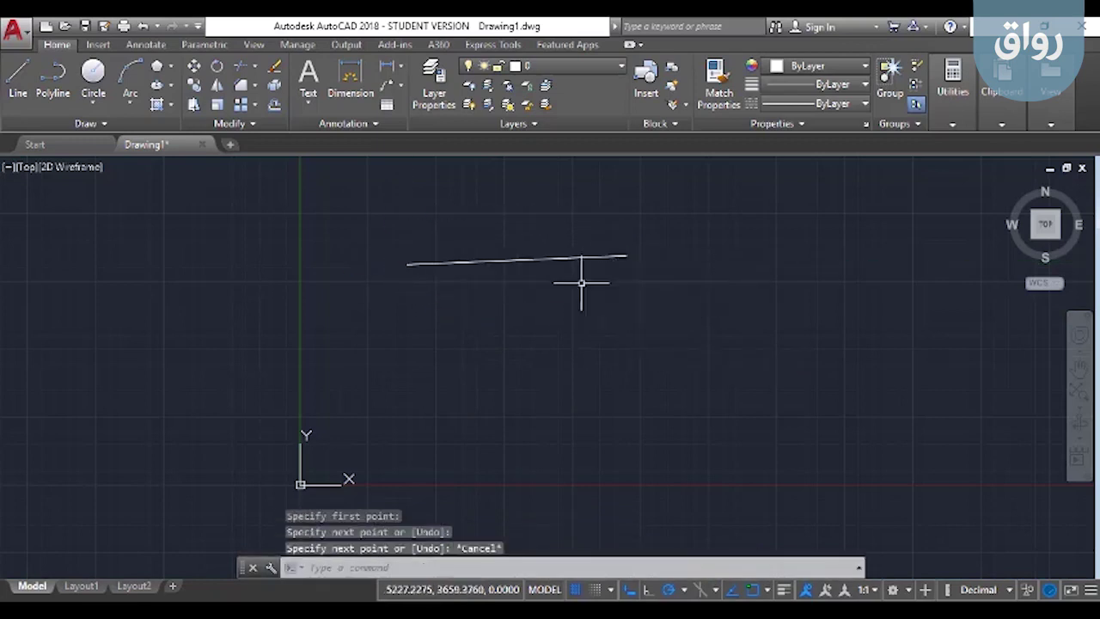
pyautogui.write('l')
pyautogui.press('Return')
pyautogui.click(562, 217)
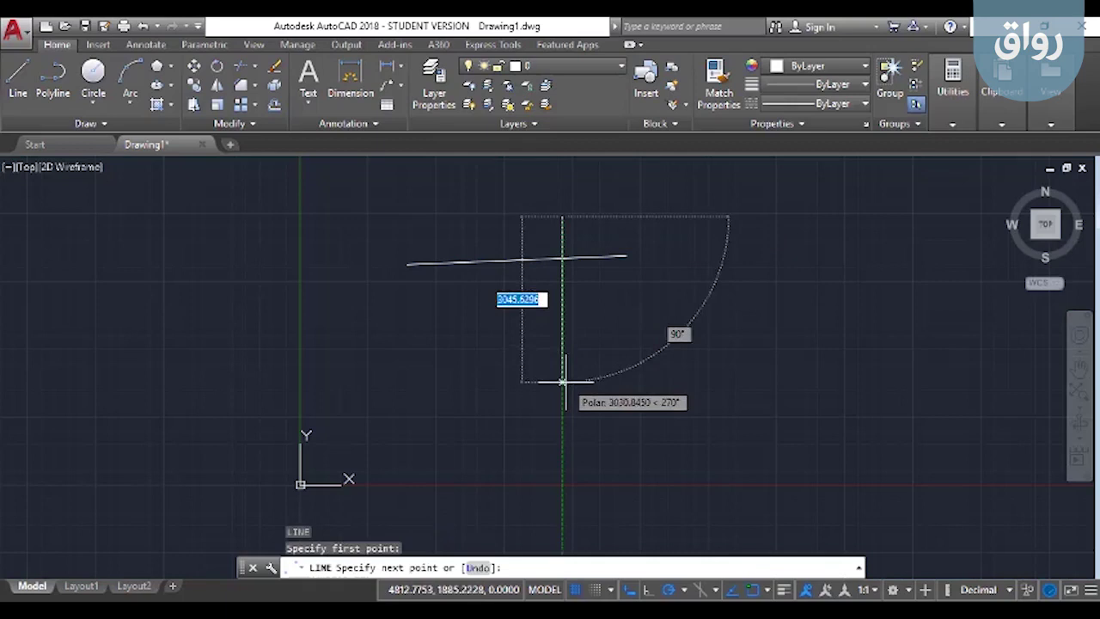
pyautogui.click(562, 384)
pyautogui.press('Escape')
pyautogui.write('ch')
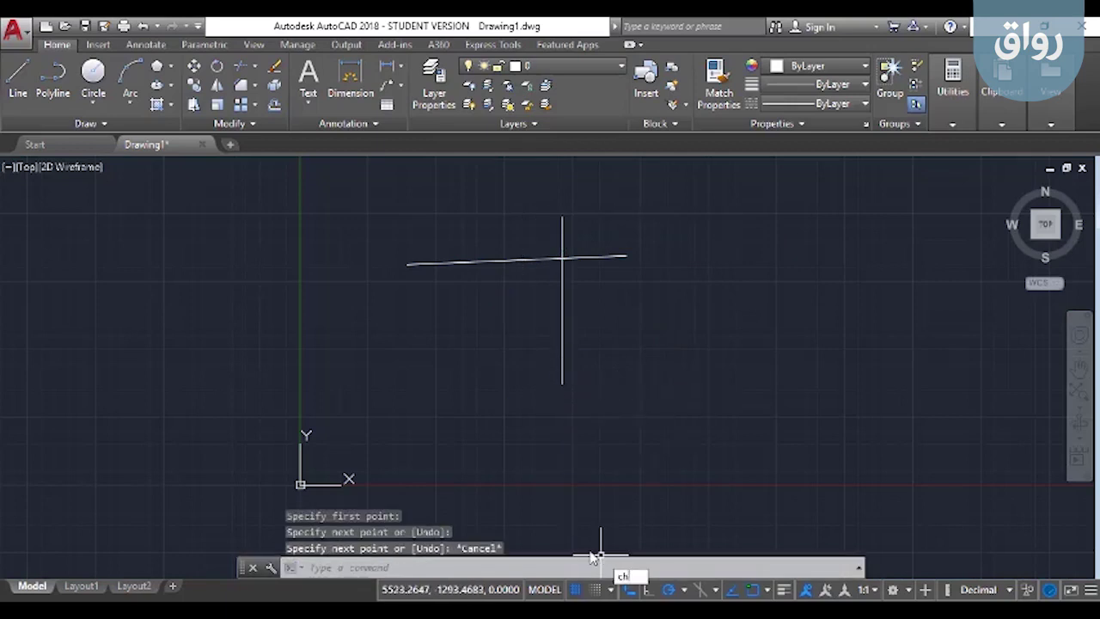
# Step: Chamfer the crossing lines 500 by 500 in No trim mode, then window-select them
pyautogui.write('a')
pyautogui.press('Return')
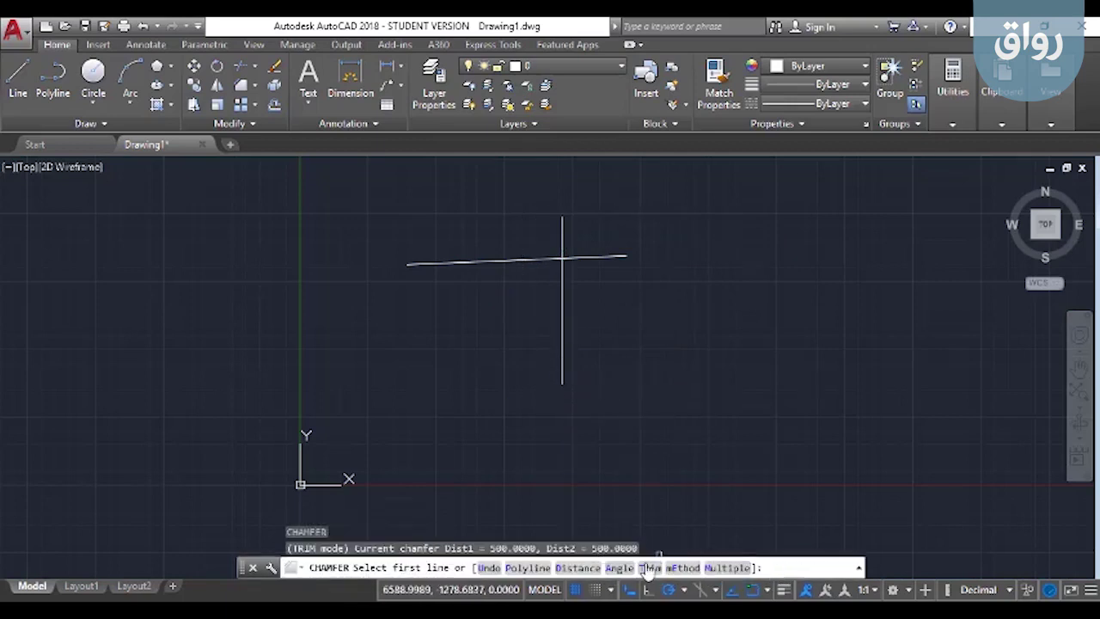
pyautogui.click(650, 567)
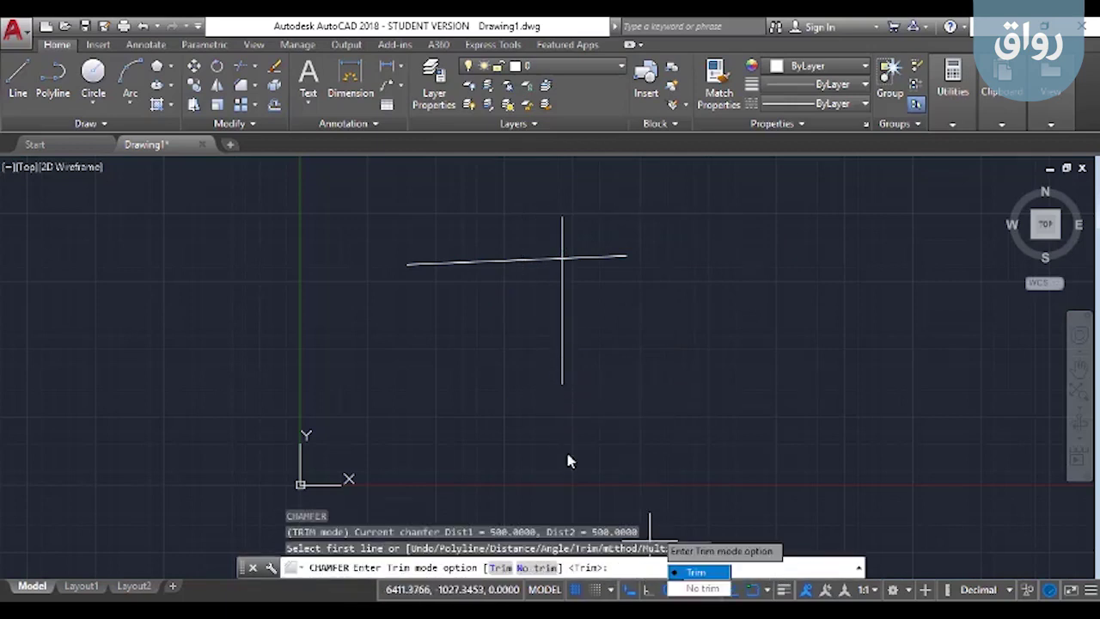
pyautogui.click(545, 569)
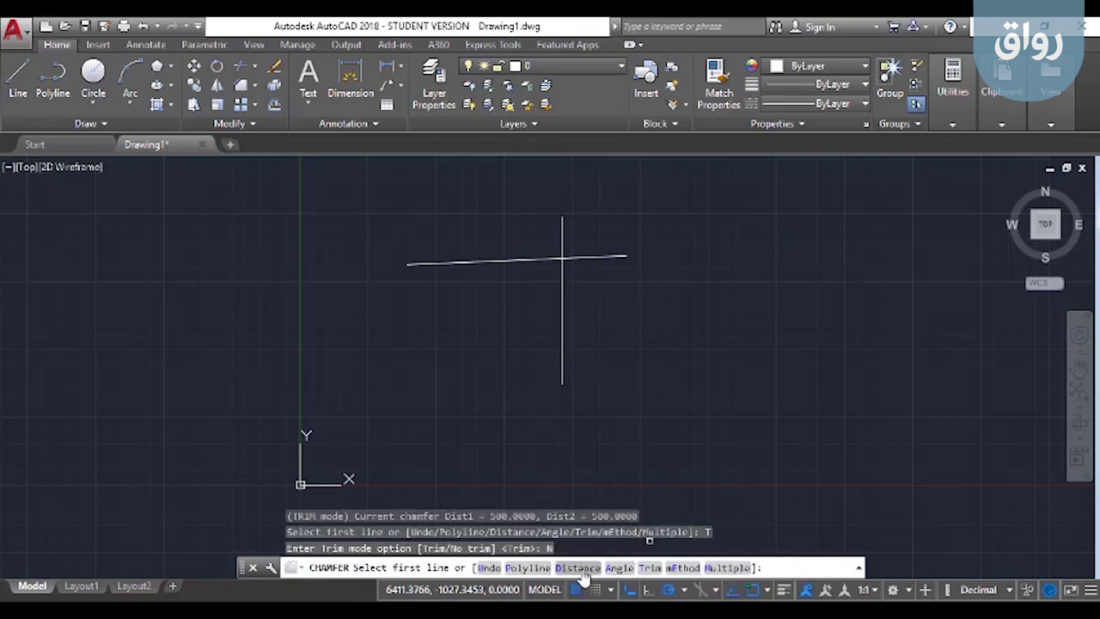
pyautogui.click(681, 568)
pyautogui.click(494, 568)
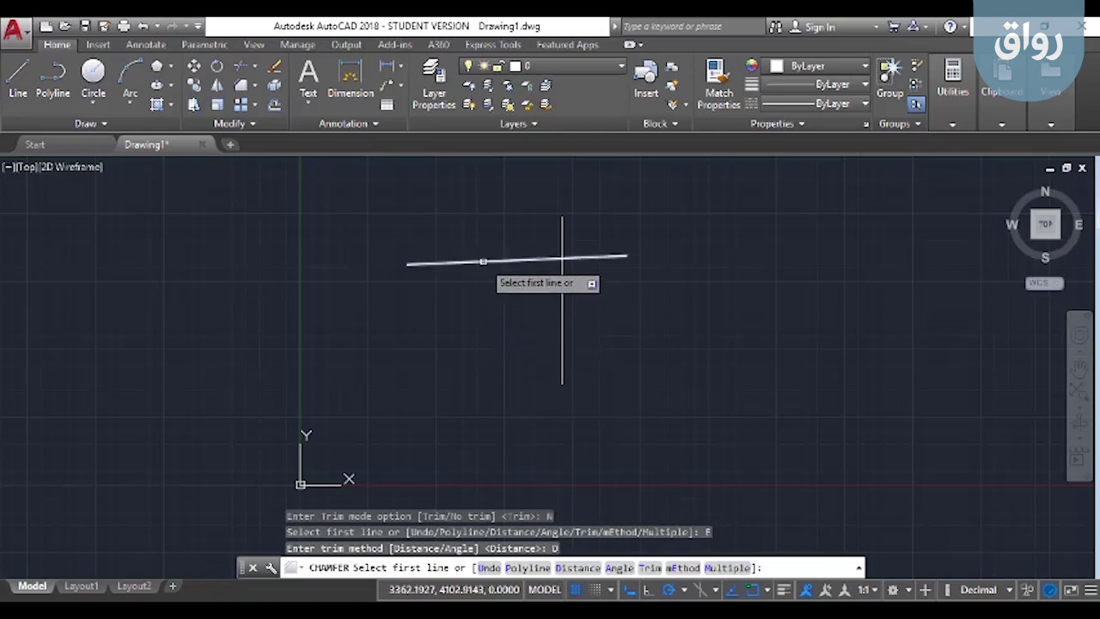
pyautogui.click(481, 262)
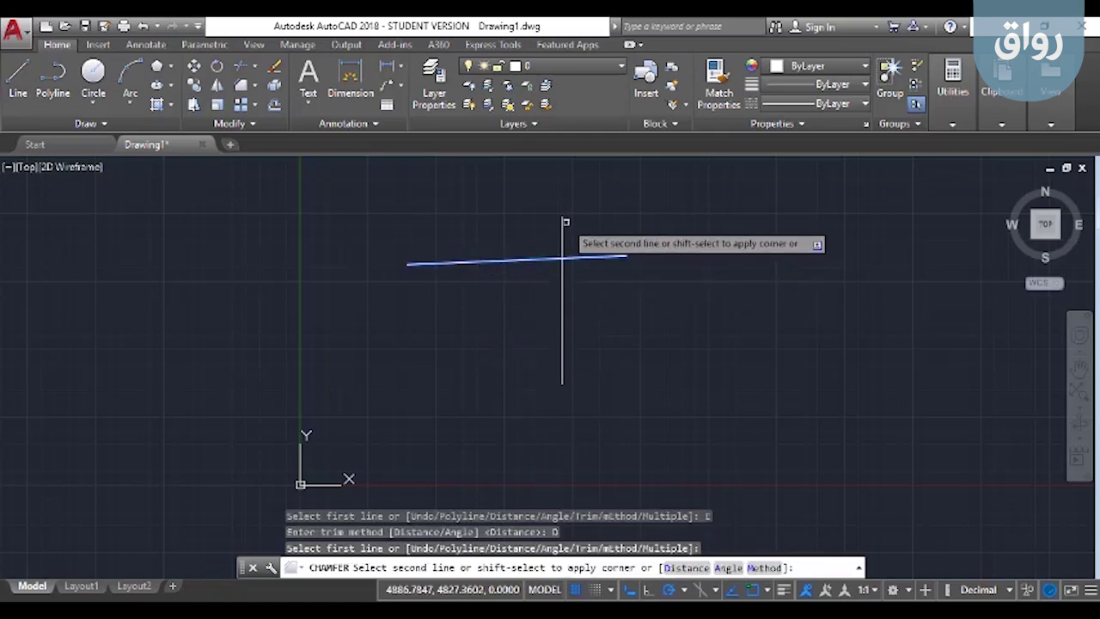
pyautogui.click(564, 311)
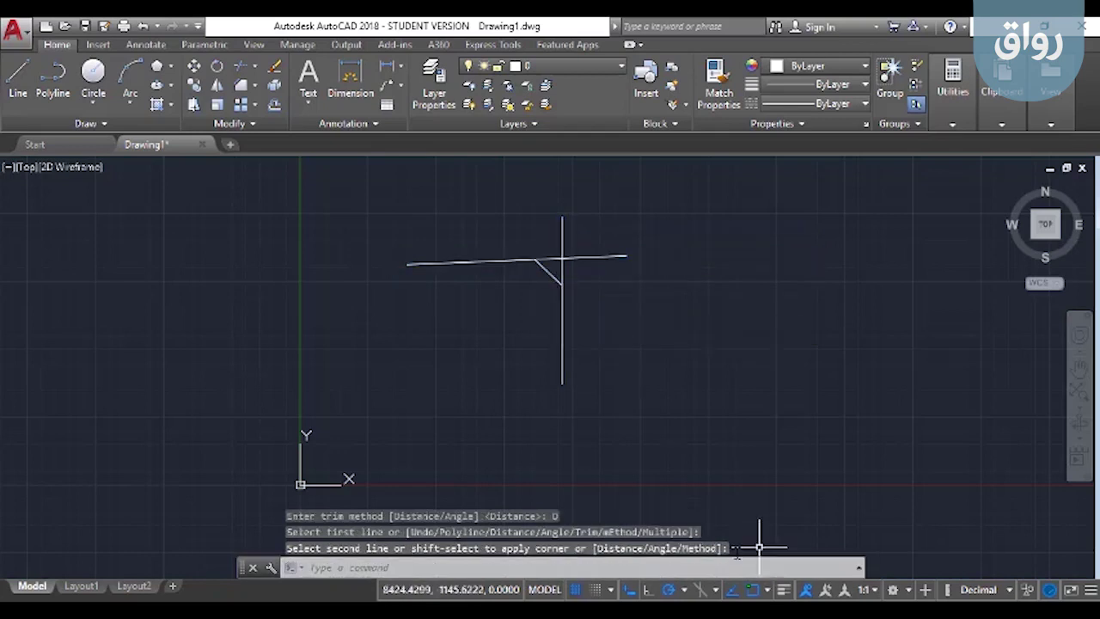
pyautogui.click(662, 204)
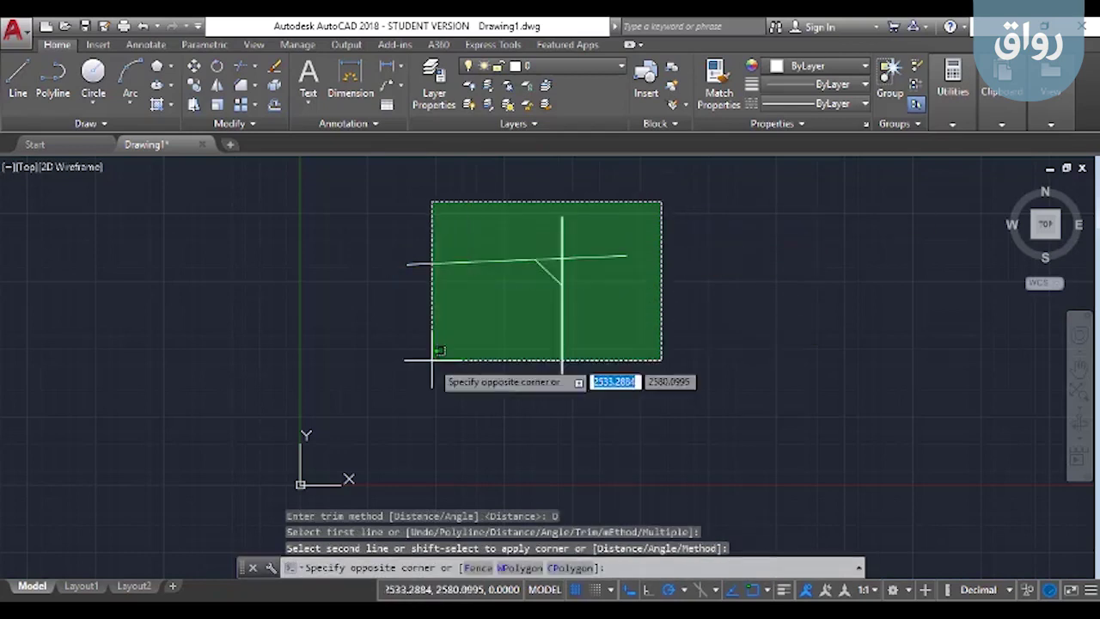
pyautogui.click(427, 378)
# Step: Delete the selected crossing lines and their chamfer
pyautogui.press('Delete')
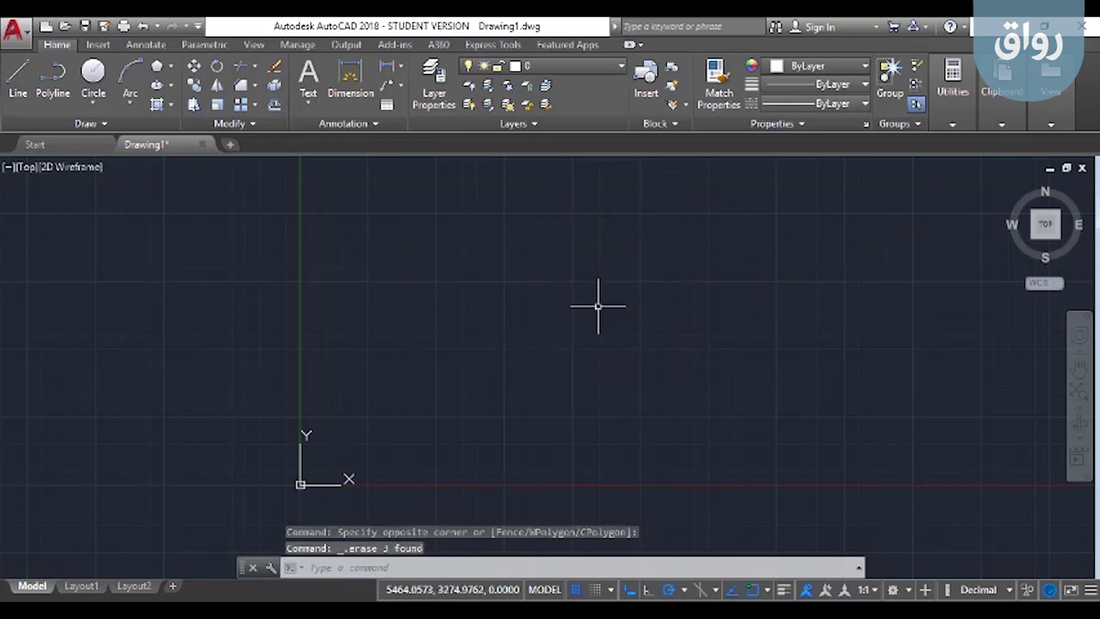